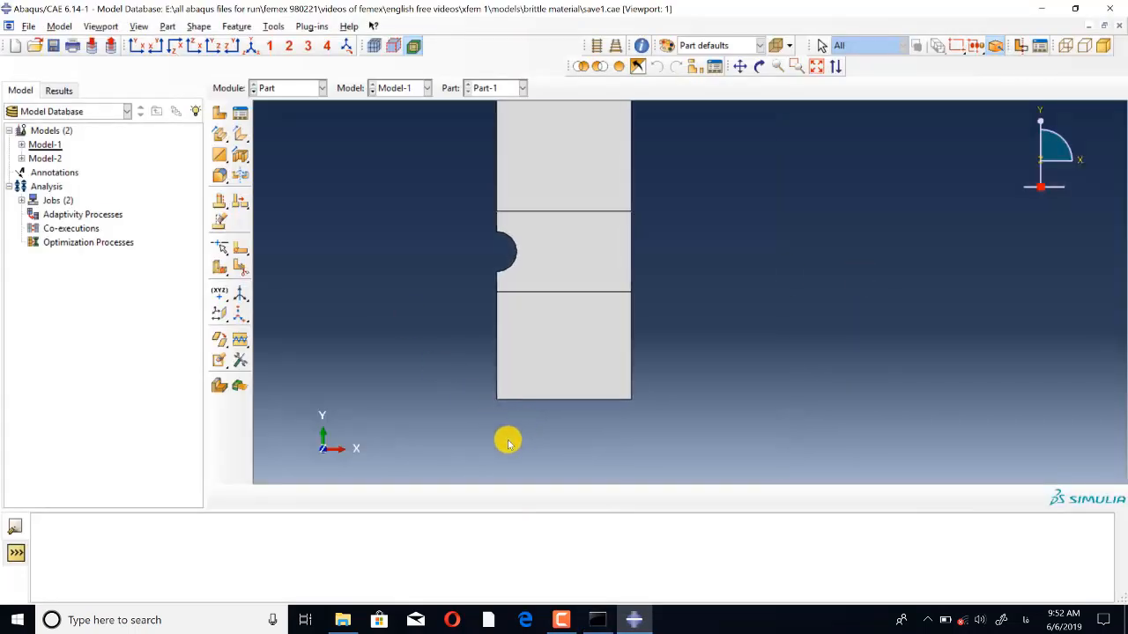
# Review the part list and examine the notched, partitioned 2D plate of Part-1.
pyautogui.click(240, 112)
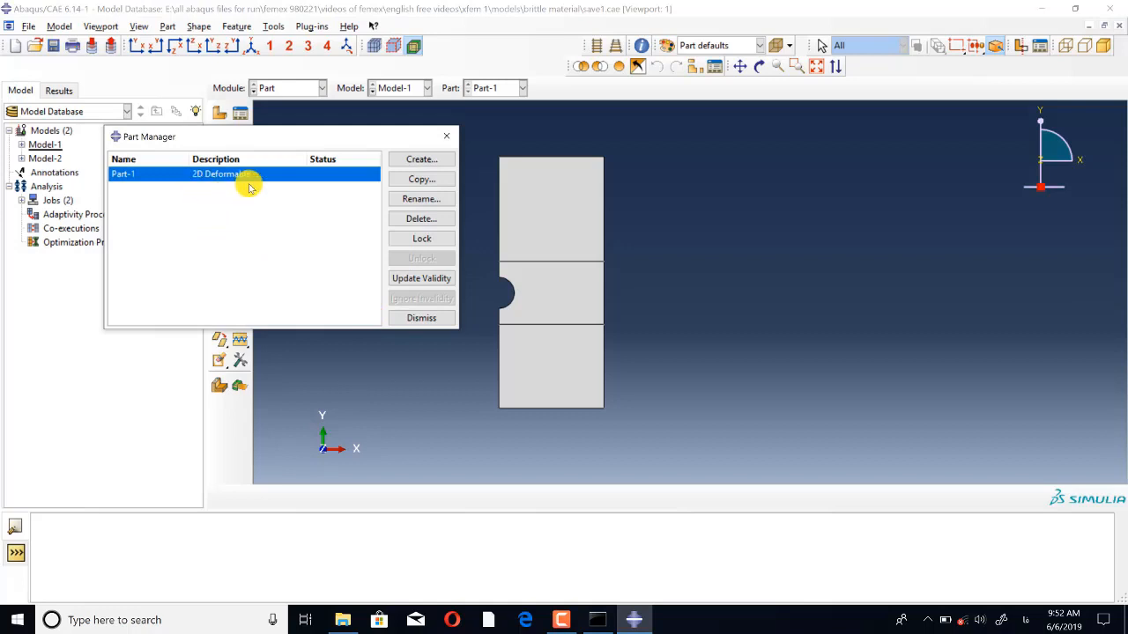
pyautogui.click(447, 136)
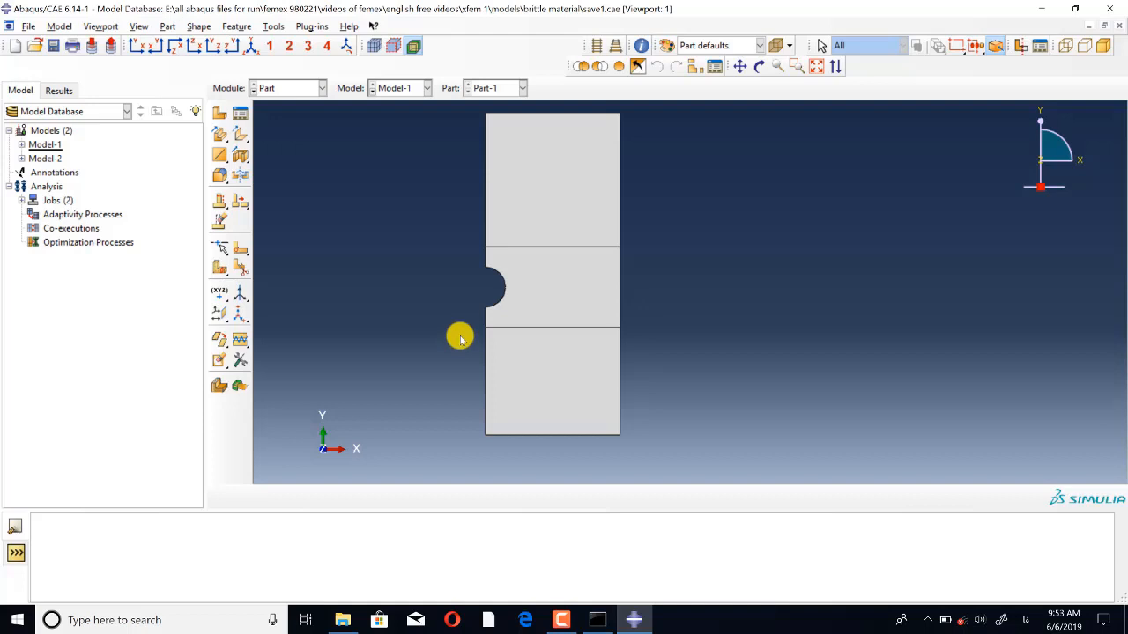
pyautogui.scroll(2, 456, 341)
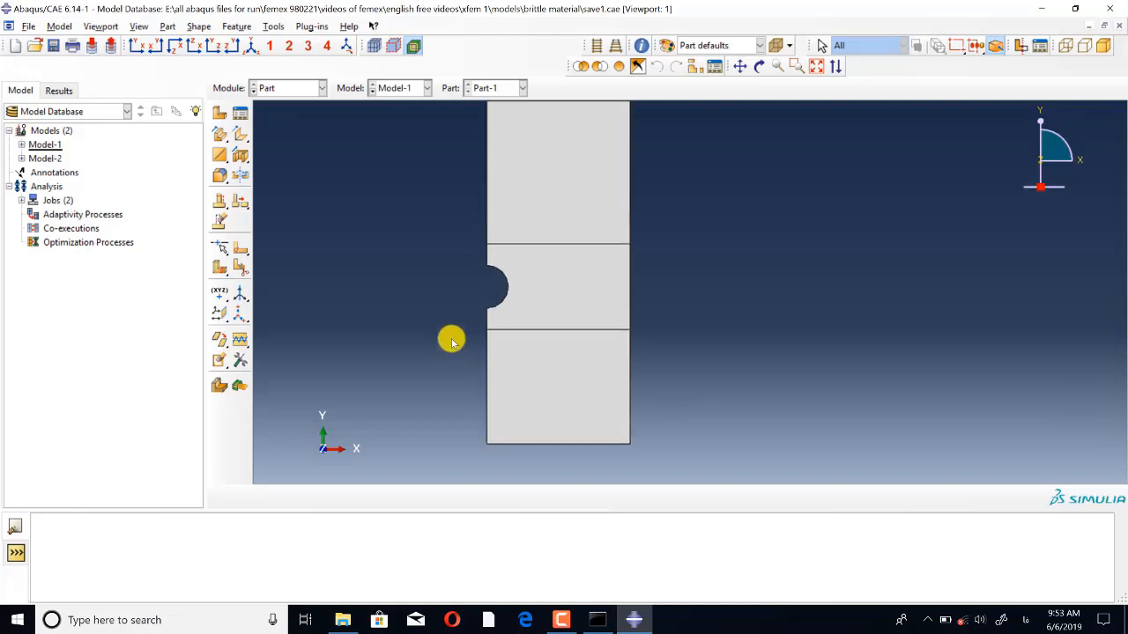
pyautogui.scroll(1, 451, 342)
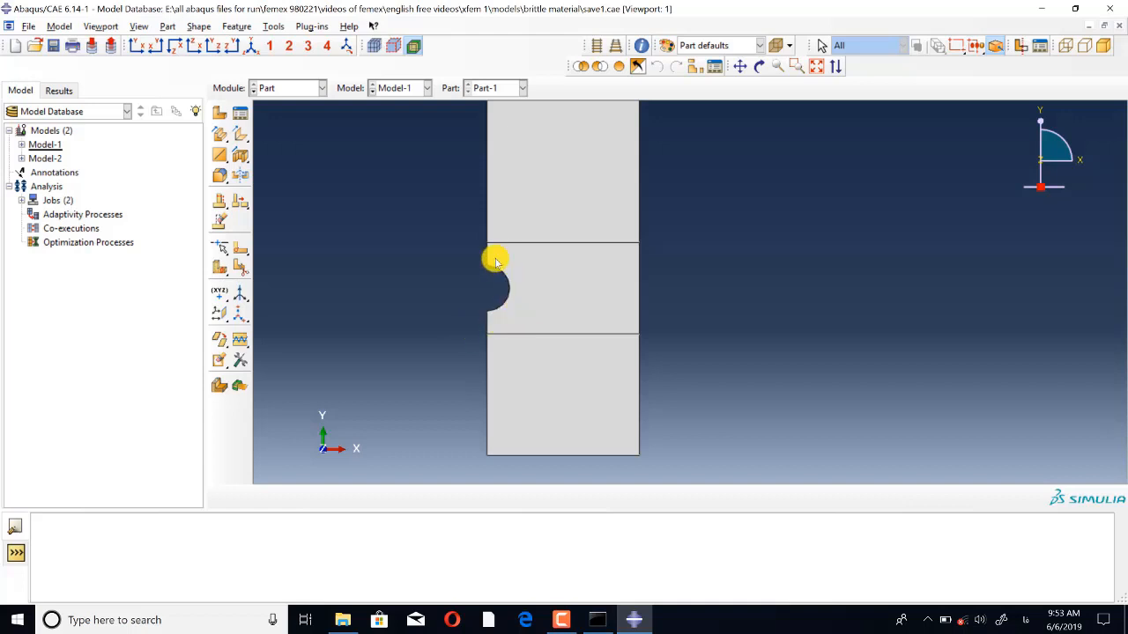
pyautogui.scroll(-2, 412, 356)
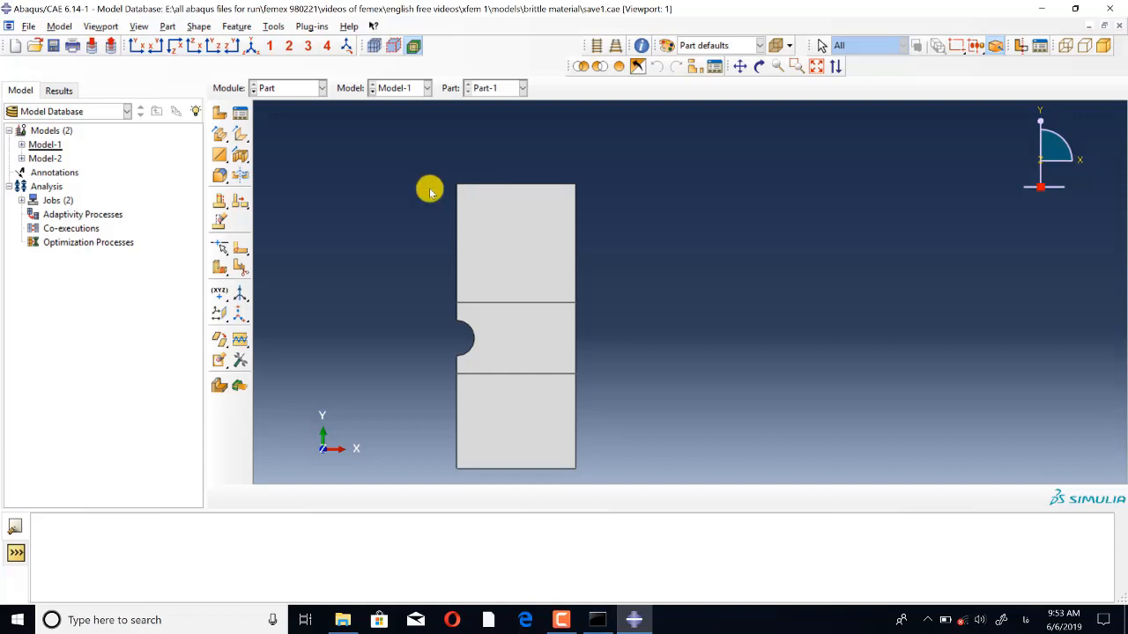
# Switch to the Property module and review the Elastic and Maxps Damage definitions of Material-1.
pyautogui.click(296, 89)
pyautogui.click(281, 119)
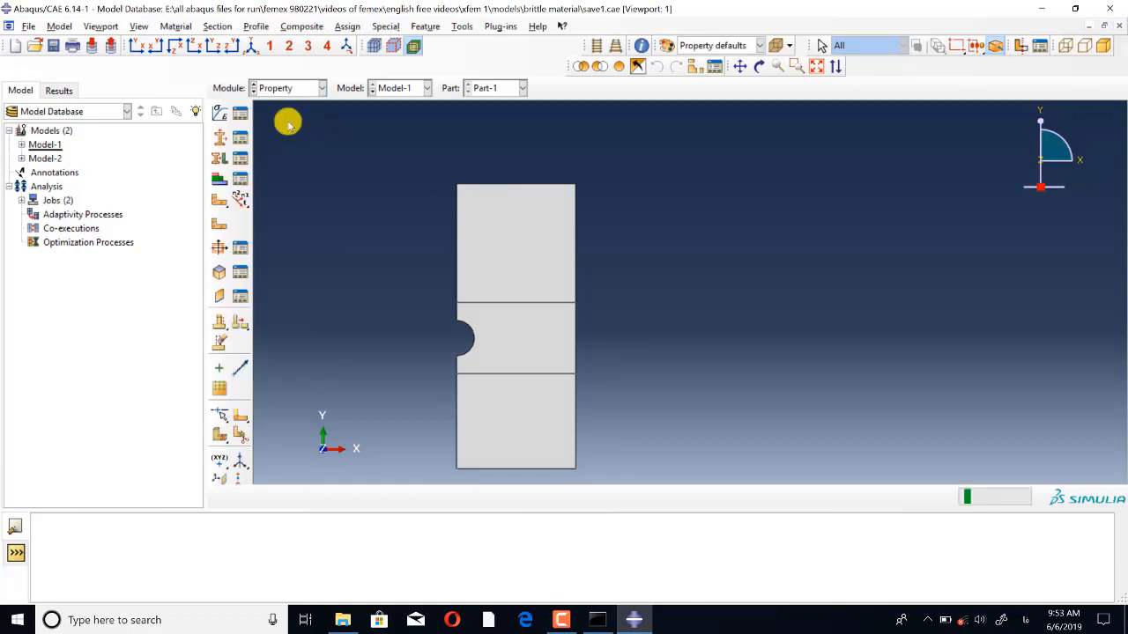
pyautogui.click(240, 113)
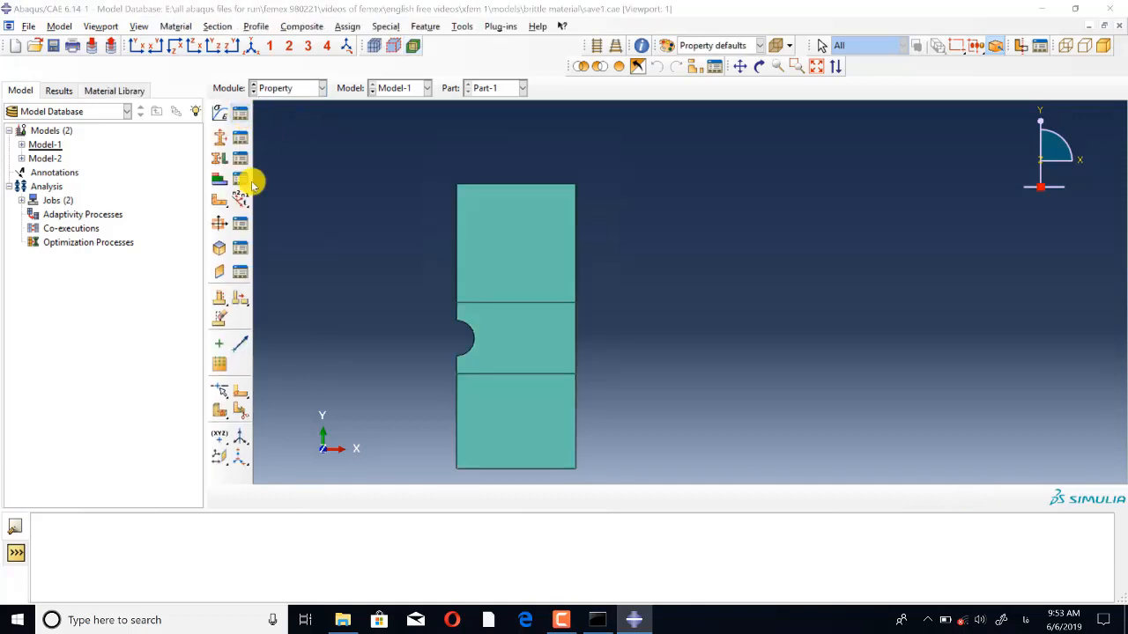
pyautogui.click(611, 181)
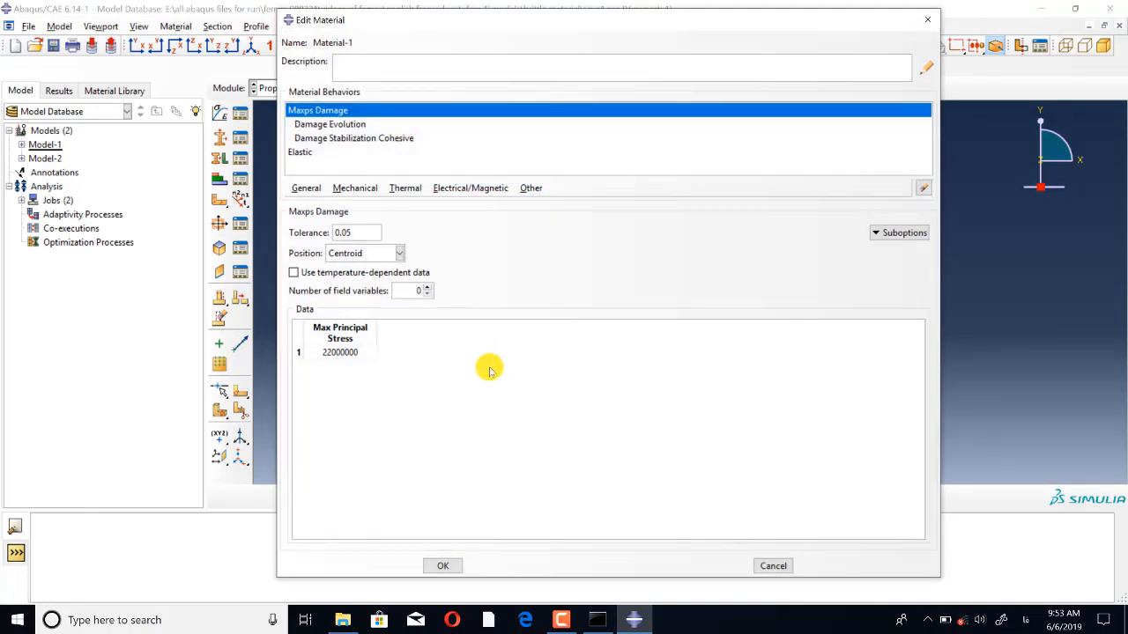
pyautogui.click(302, 153)
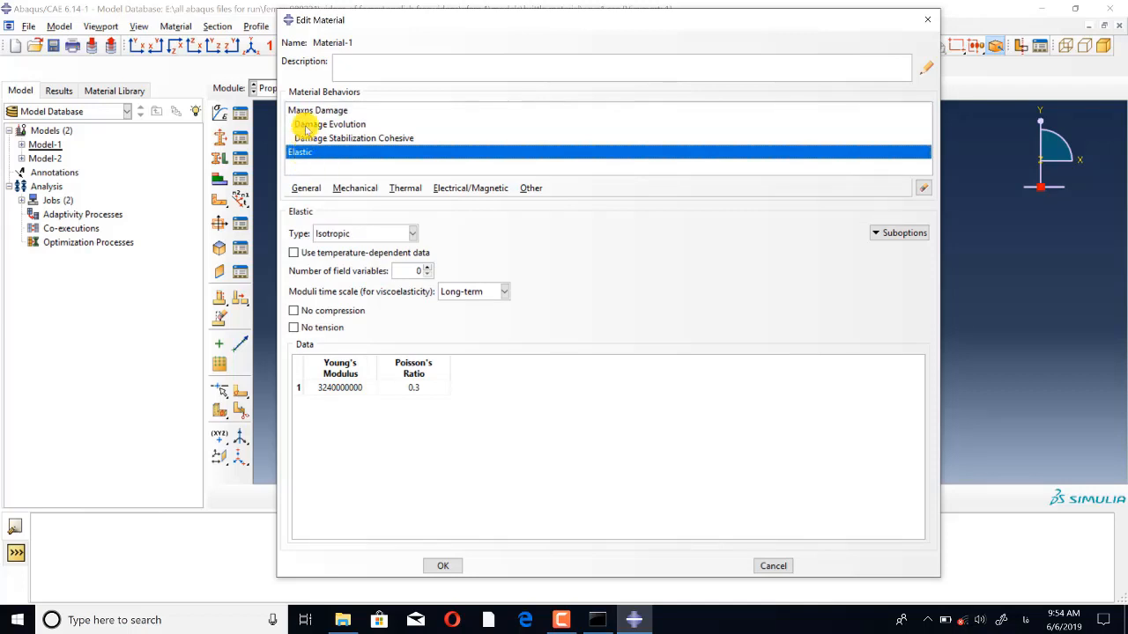
pyautogui.click(313, 111)
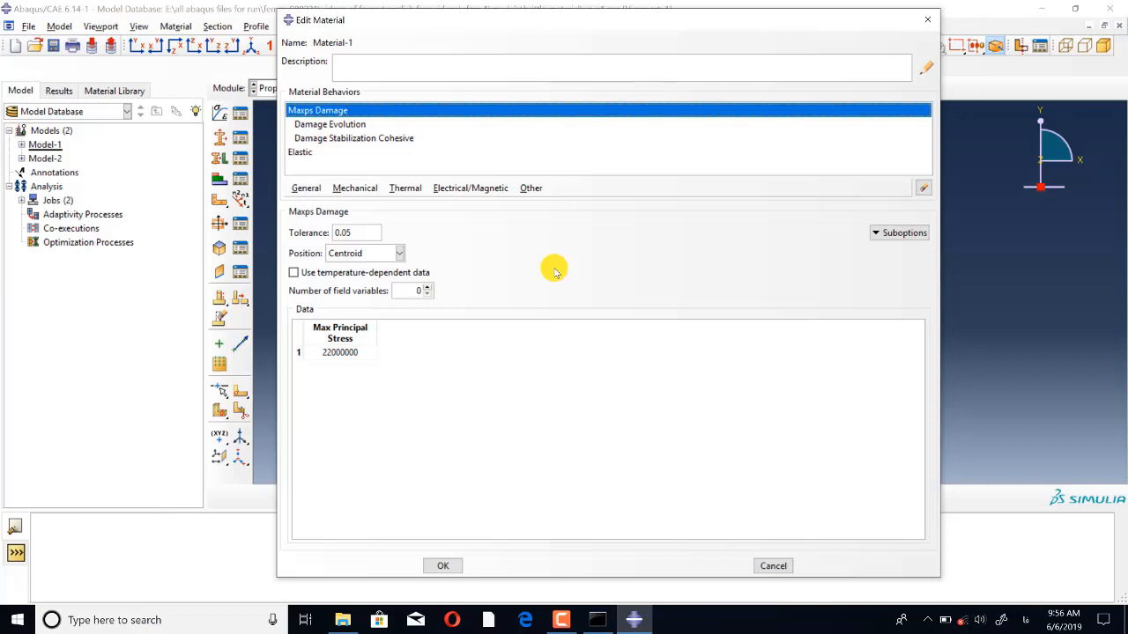
# Examine the damage types available for traction separation laws and the suboptions of Maxps Damage.
pyautogui.click(357, 187)
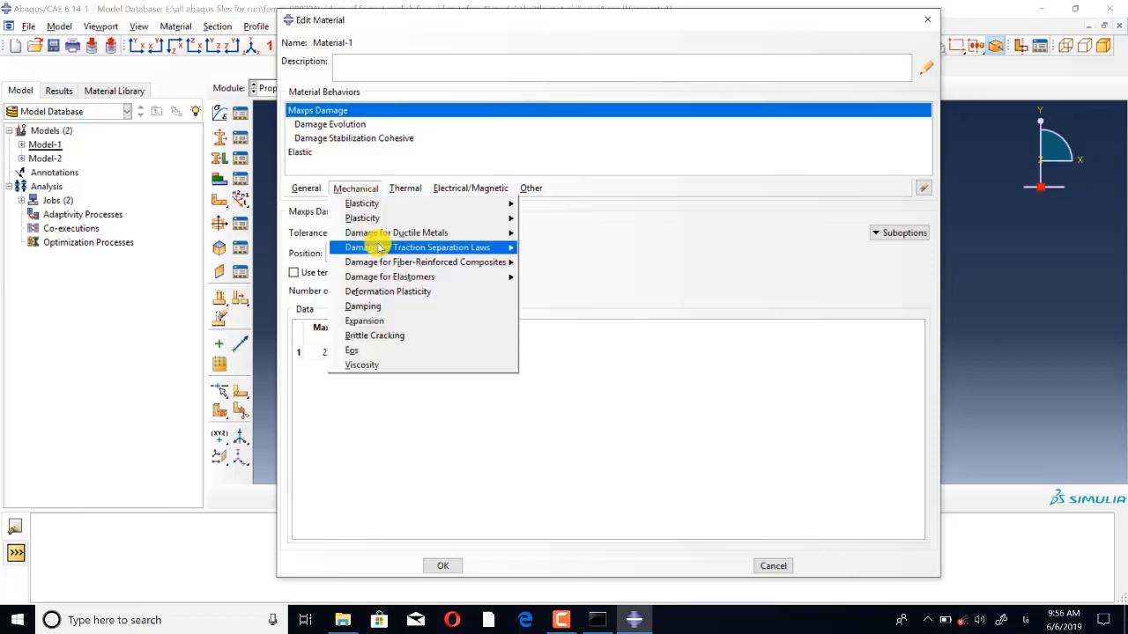
pyautogui.moveTo(410, 252)
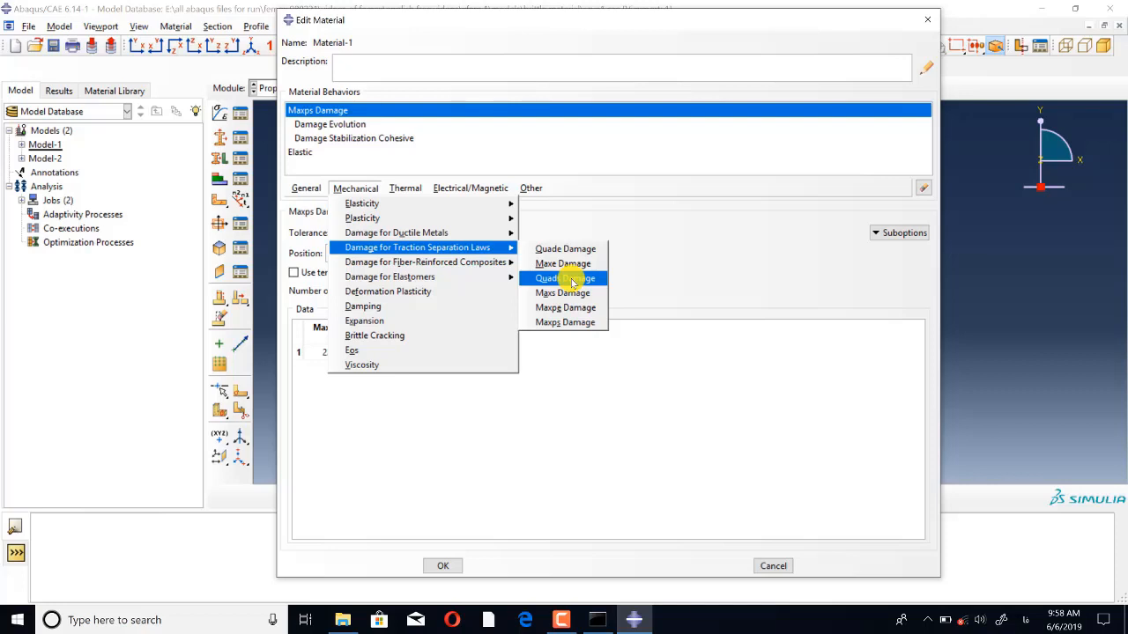
pyautogui.click(686, 272)
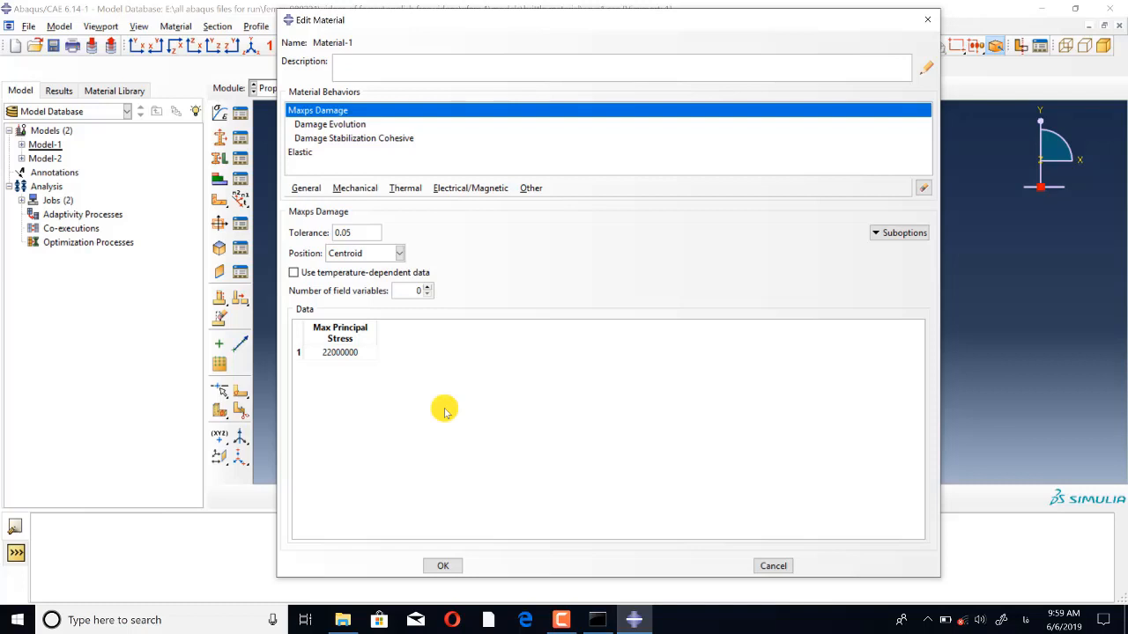
pyautogui.click(900, 232)
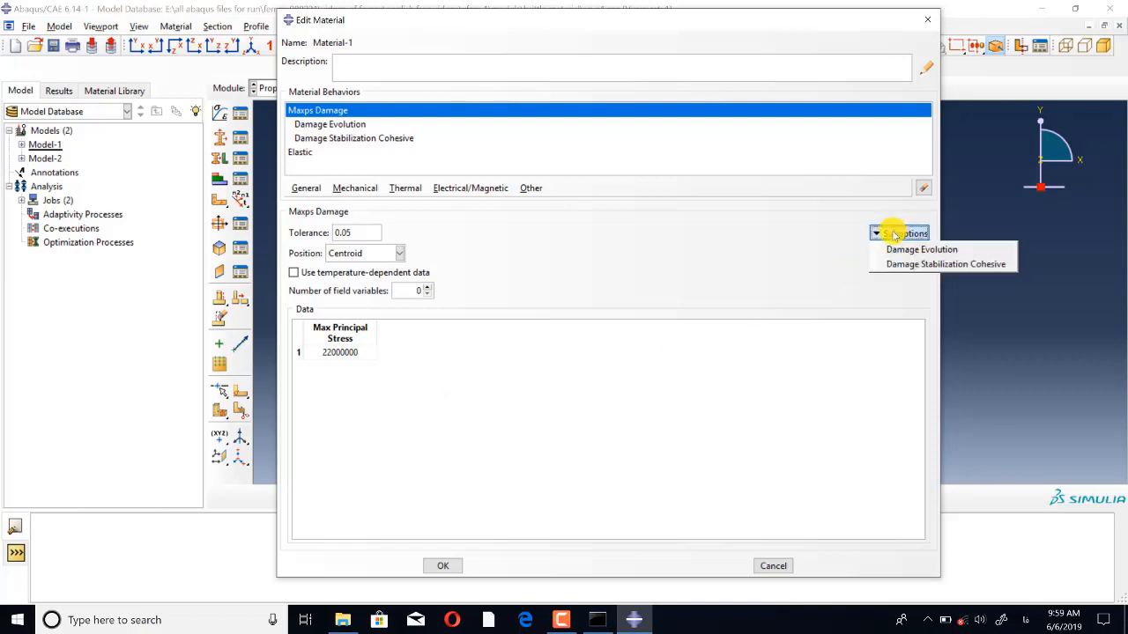
pyautogui.click(641, 250)
# Review the Damage Evolution type, softening and mixed mode behavior options of Material-1, keeping the existing settings and closing the material editor.
pyautogui.doubleClick(345, 127)
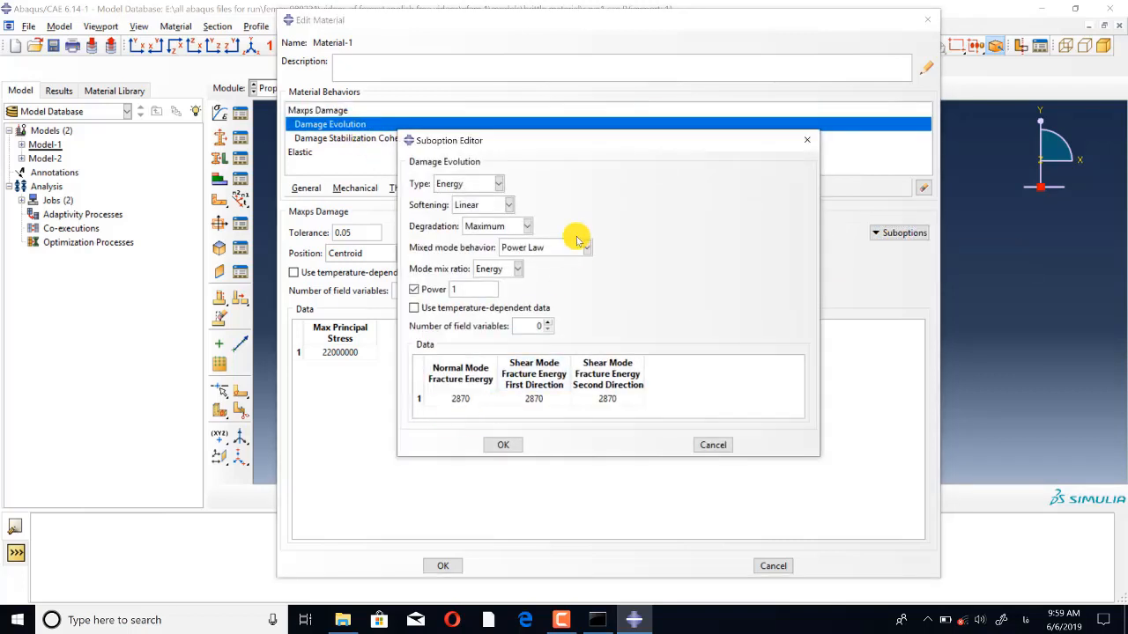
pyautogui.moveTo(592, 141); pyautogui.dragTo(587, 77)
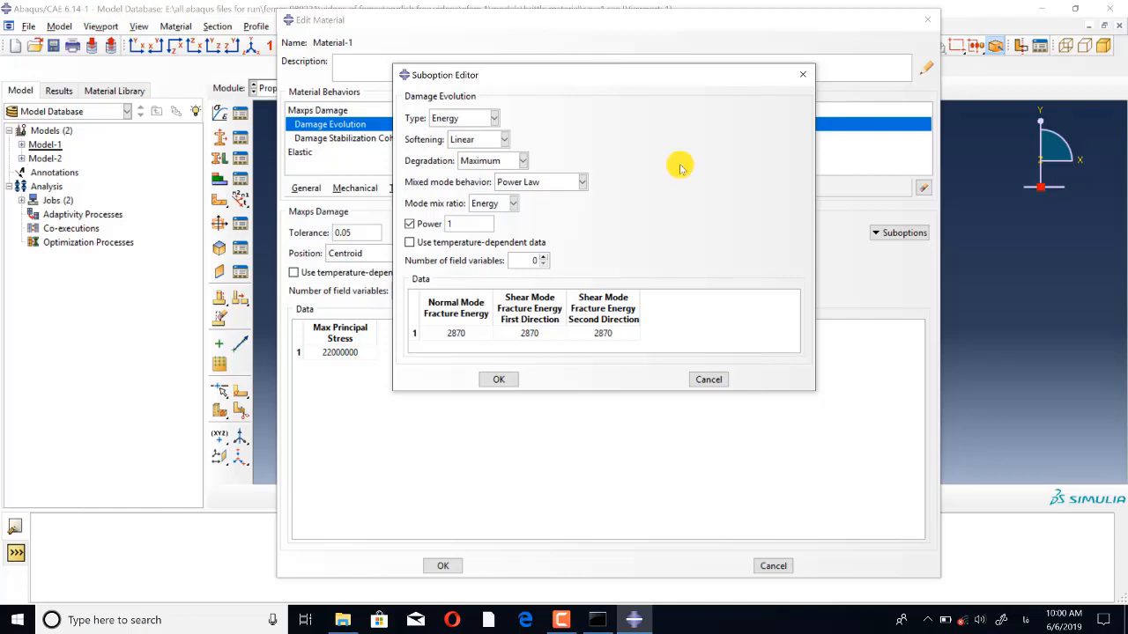
pyautogui.click(477, 120)
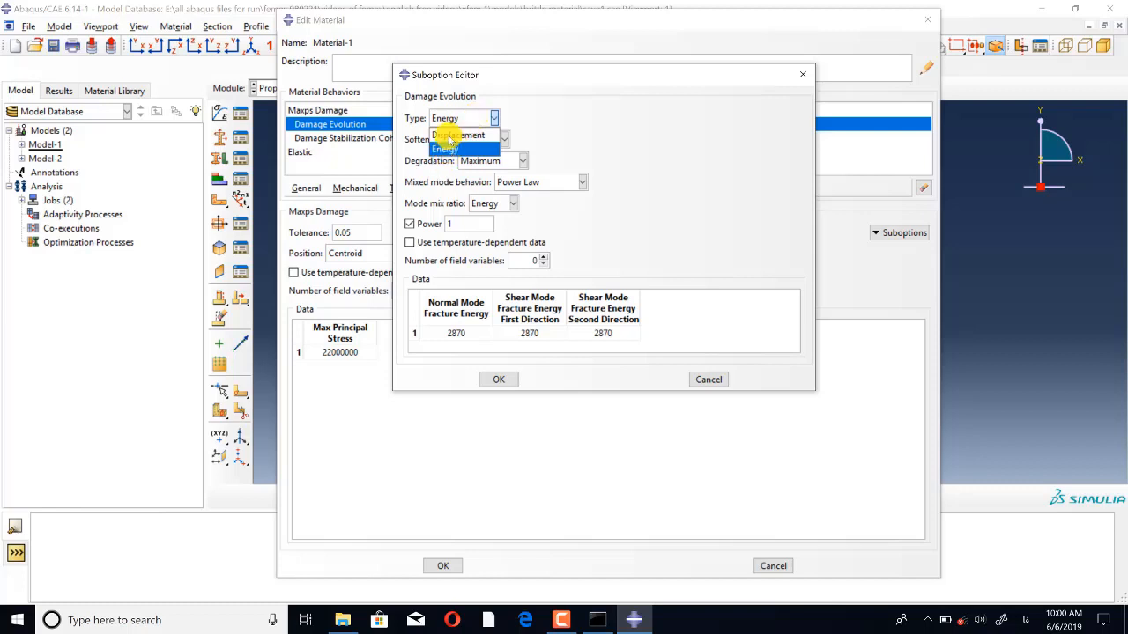
pyautogui.click(611, 133)
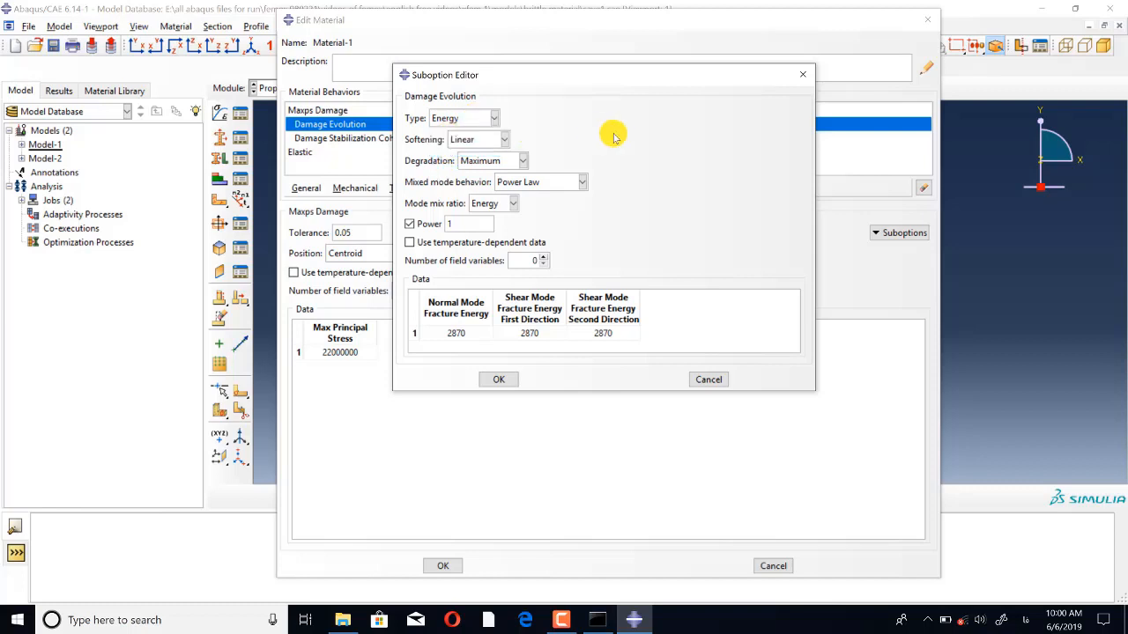
pyautogui.click(484, 140)
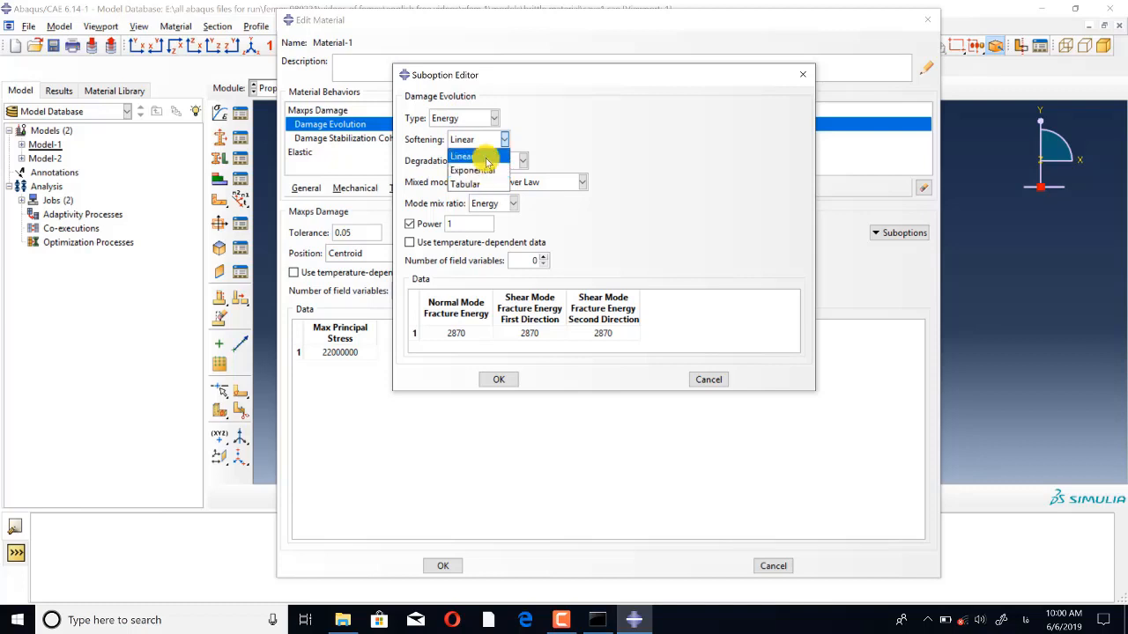
pyautogui.click(652, 175)
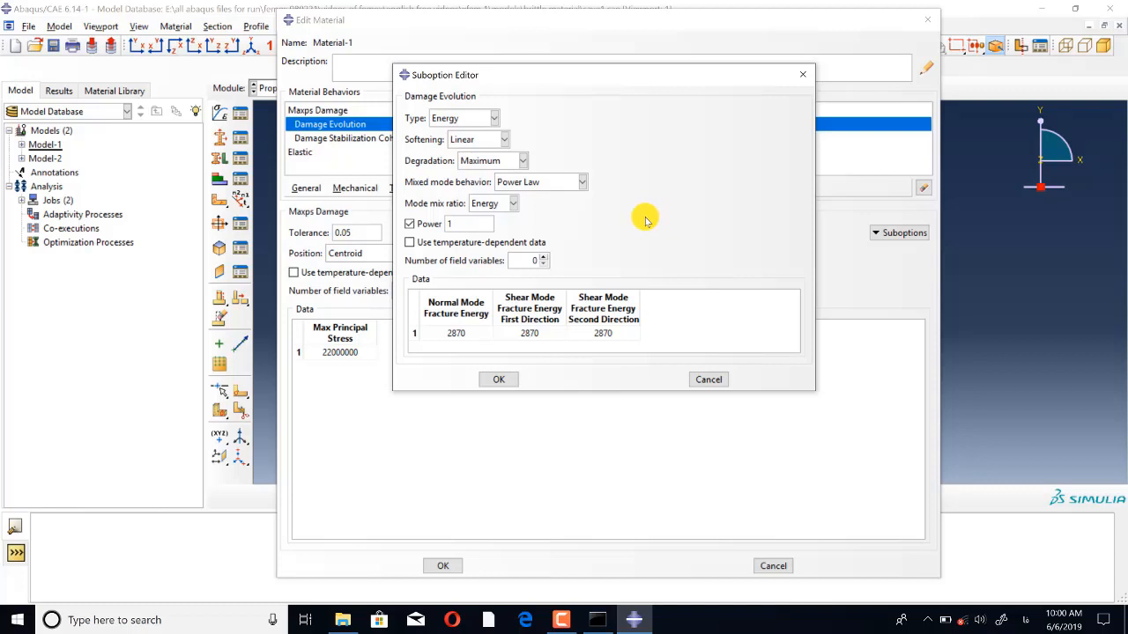
pyautogui.click(561, 184)
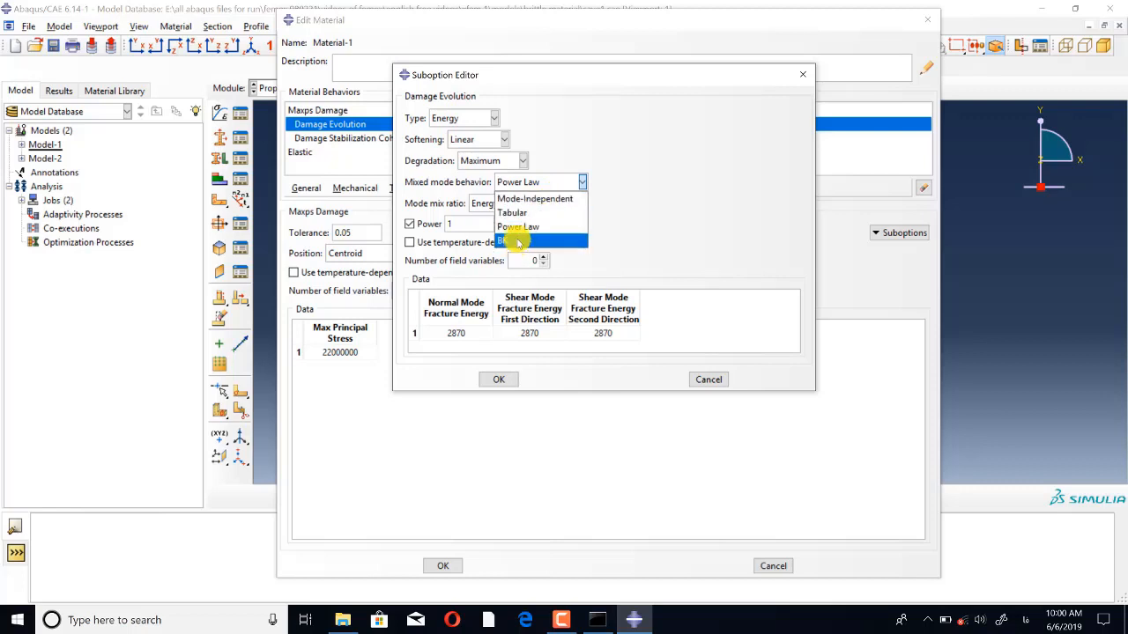
pyautogui.click(692, 226)
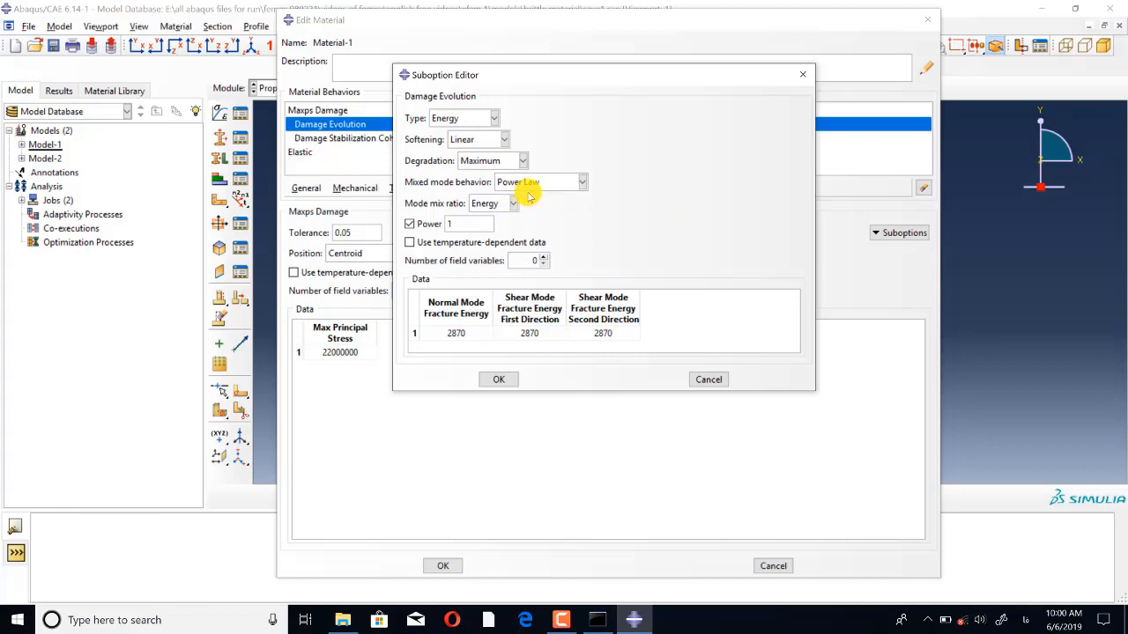
pyautogui.click(499, 380)
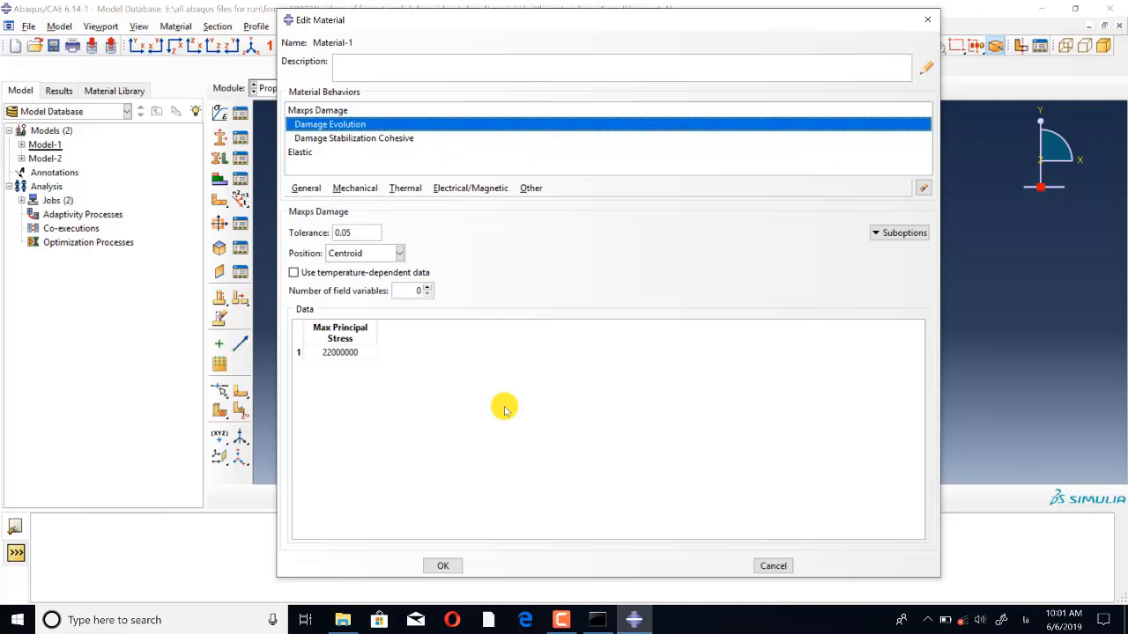
pyautogui.click(445, 564)
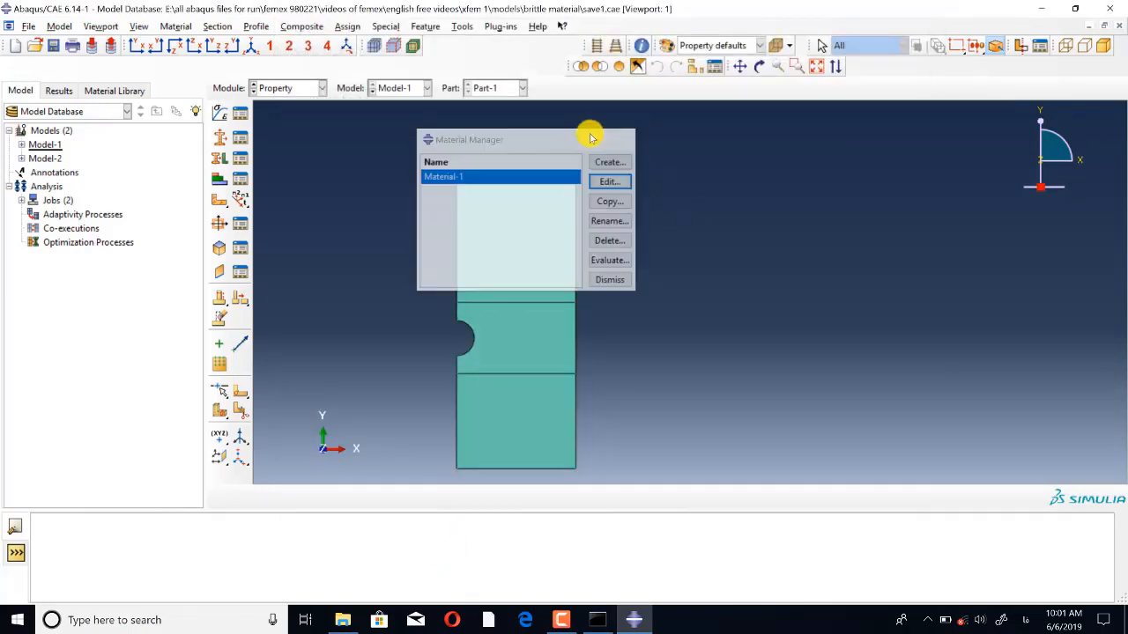
# Inspect the plate instance in the Assembly module in wireframe display, and return it to shaded display.
pyautogui.click(285, 88)
pyautogui.click(276, 129)
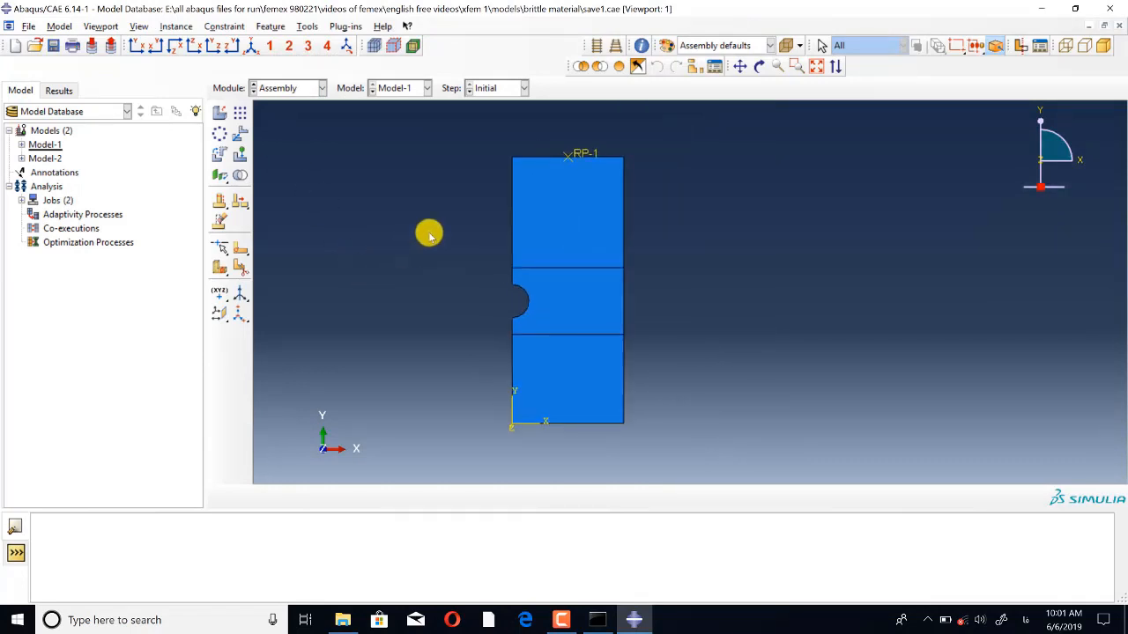
pyautogui.click(1067, 46)
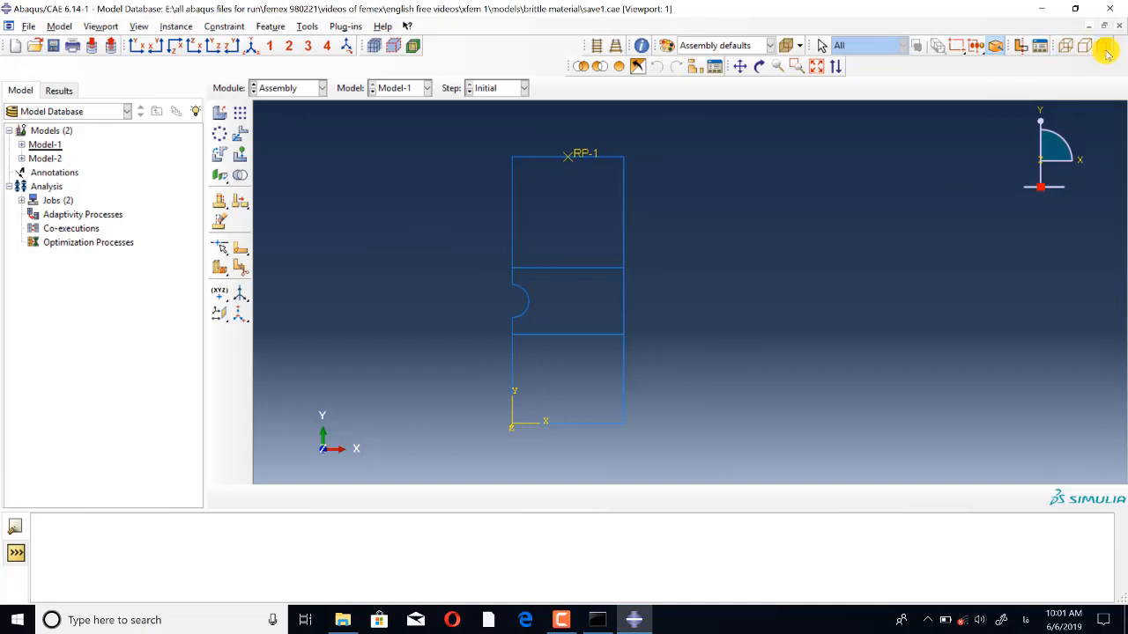
pyautogui.click(1104, 46)
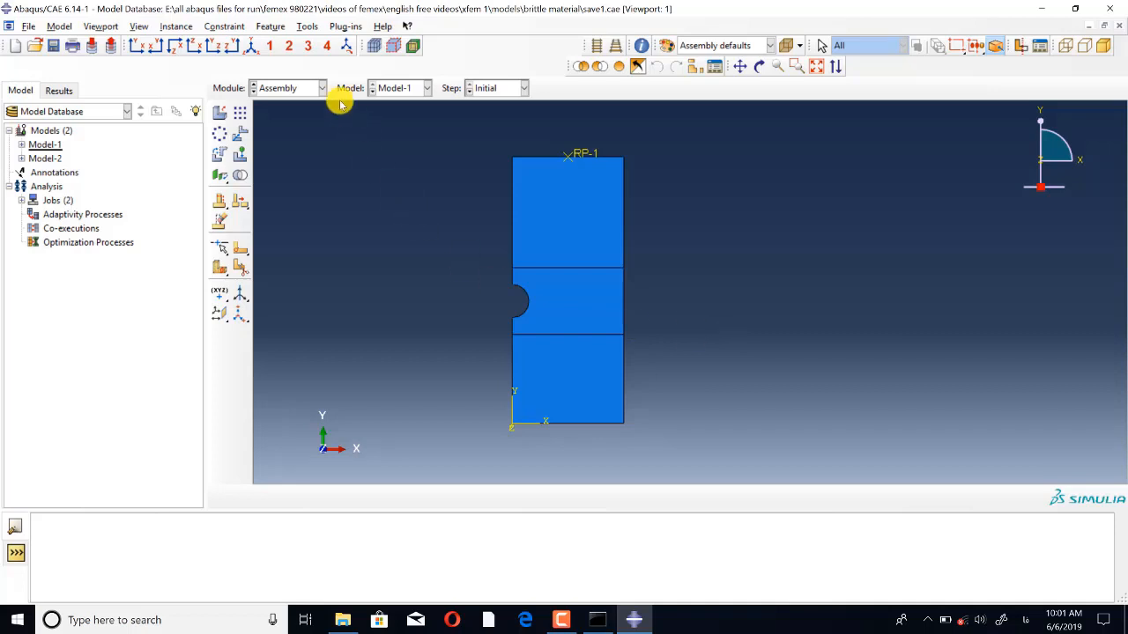
# Switch to the Step module and review the basic settings of Step-1, closing its editor without changes.
pyautogui.click(300, 88)
pyautogui.click(286, 144)
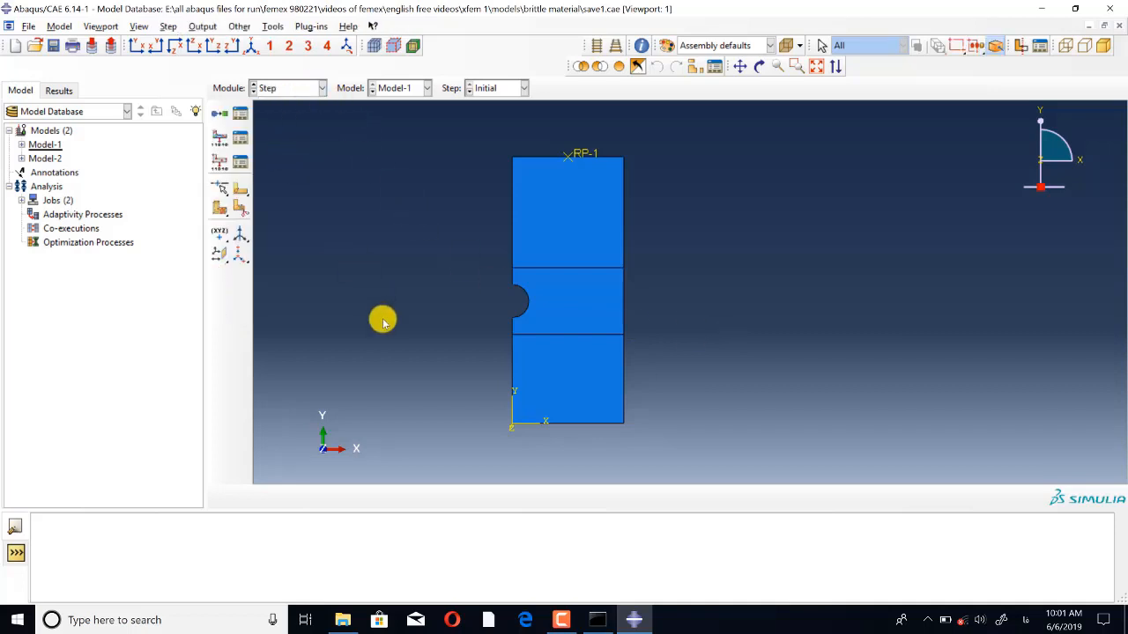
pyautogui.keyDown('ctrl'); pyautogui.keyDown('alt'); pyautogui.moveTo(441, 319); pyautogui.dragTo(419, 315, button='middle'); pyautogui.keyUp('alt'); pyautogui.keyUp('ctrl')
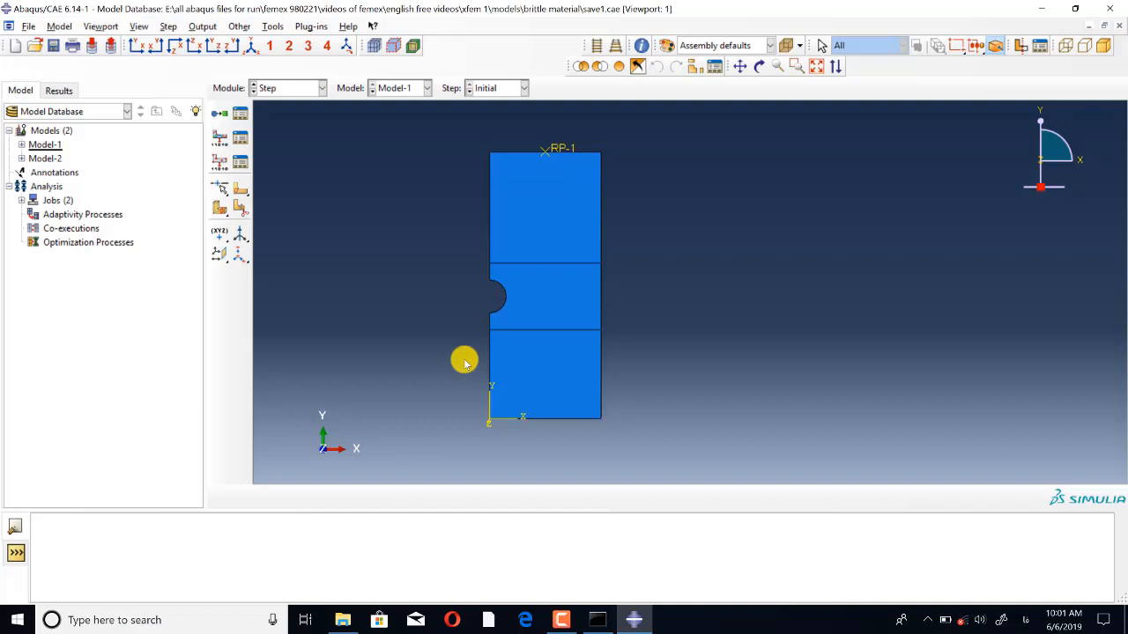
pyautogui.click(239, 112)
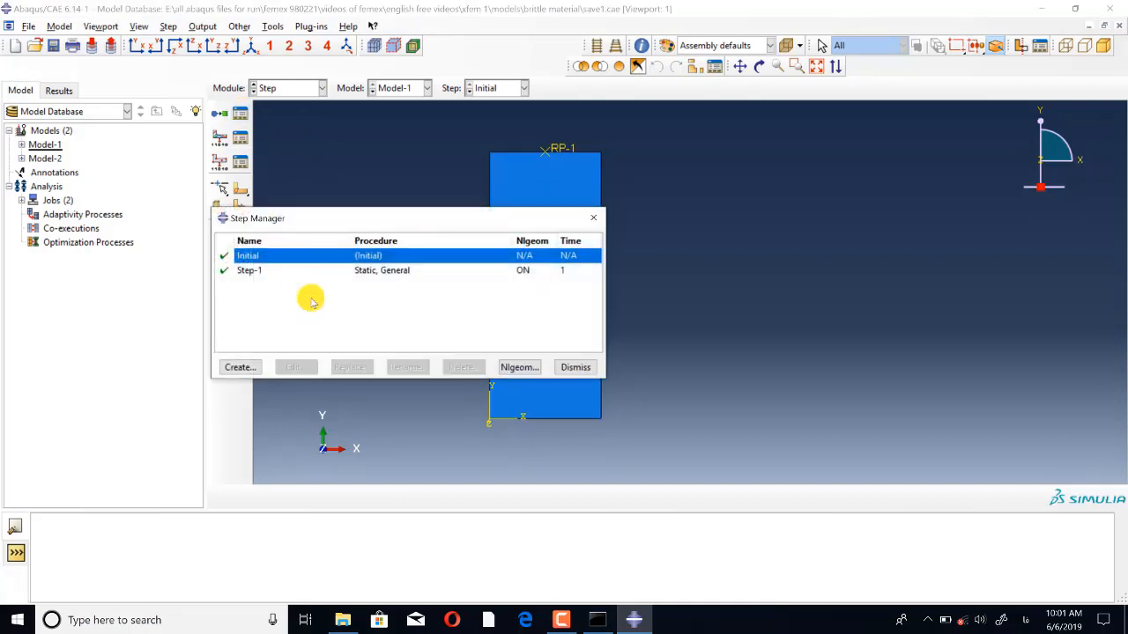
pyautogui.click(362, 273)
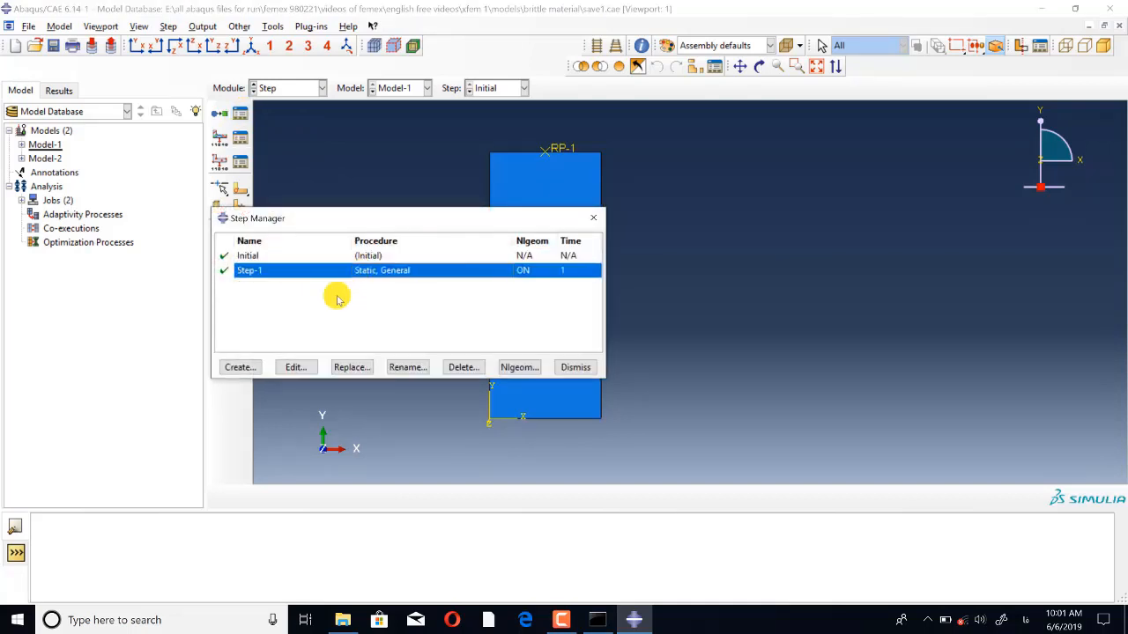
pyautogui.click(311, 370)
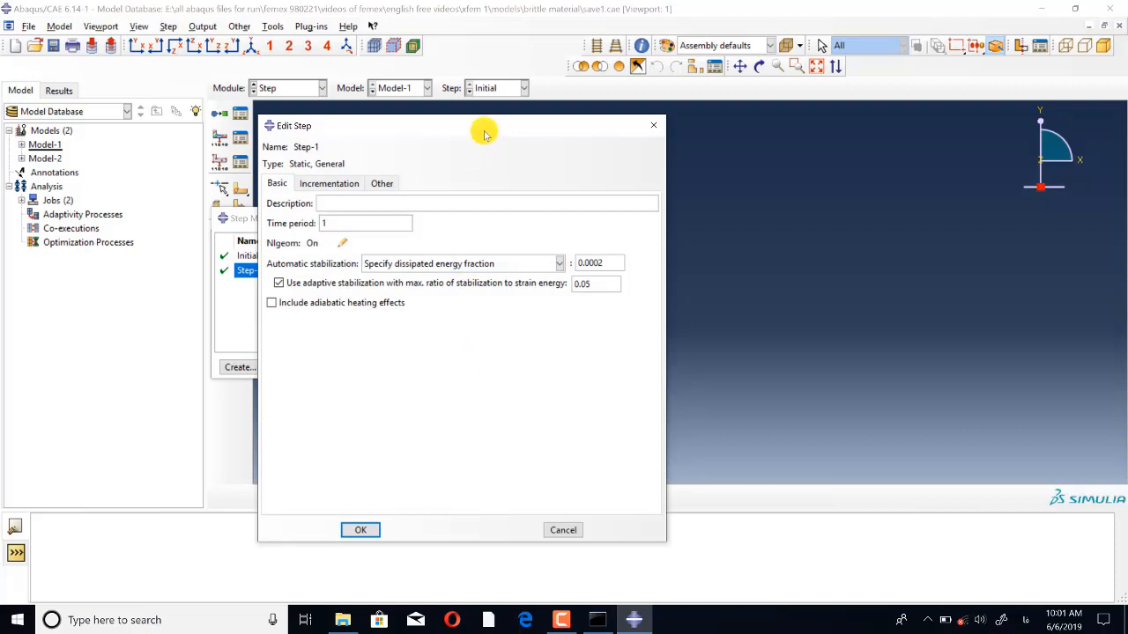
pyautogui.moveTo(479, 129); pyautogui.dragTo(723, 134)
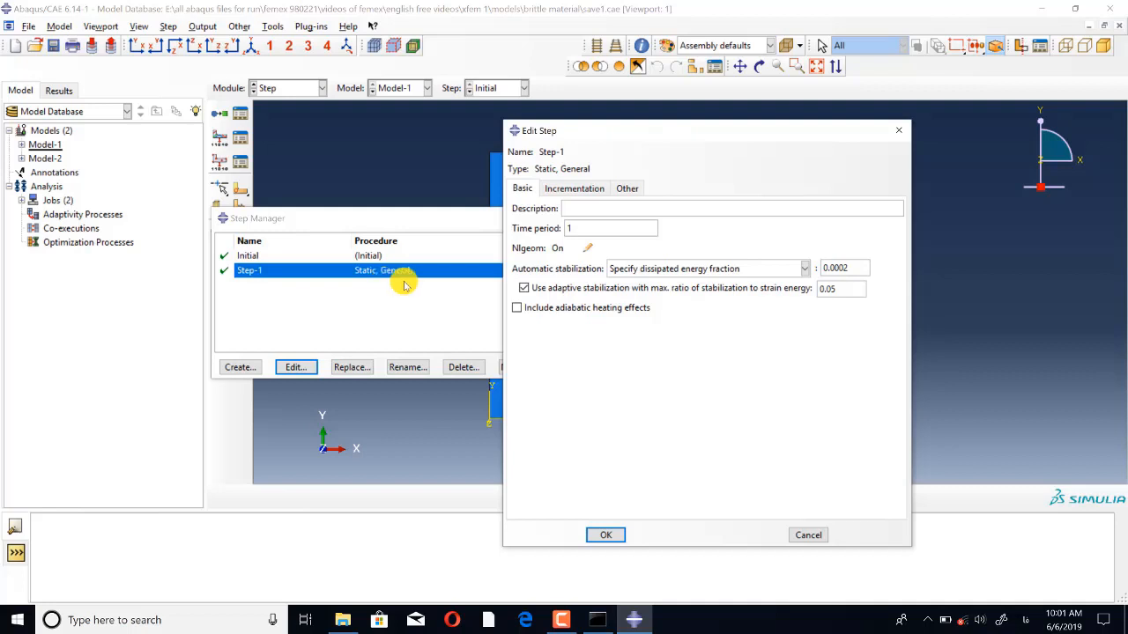
pyautogui.click(899, 131)
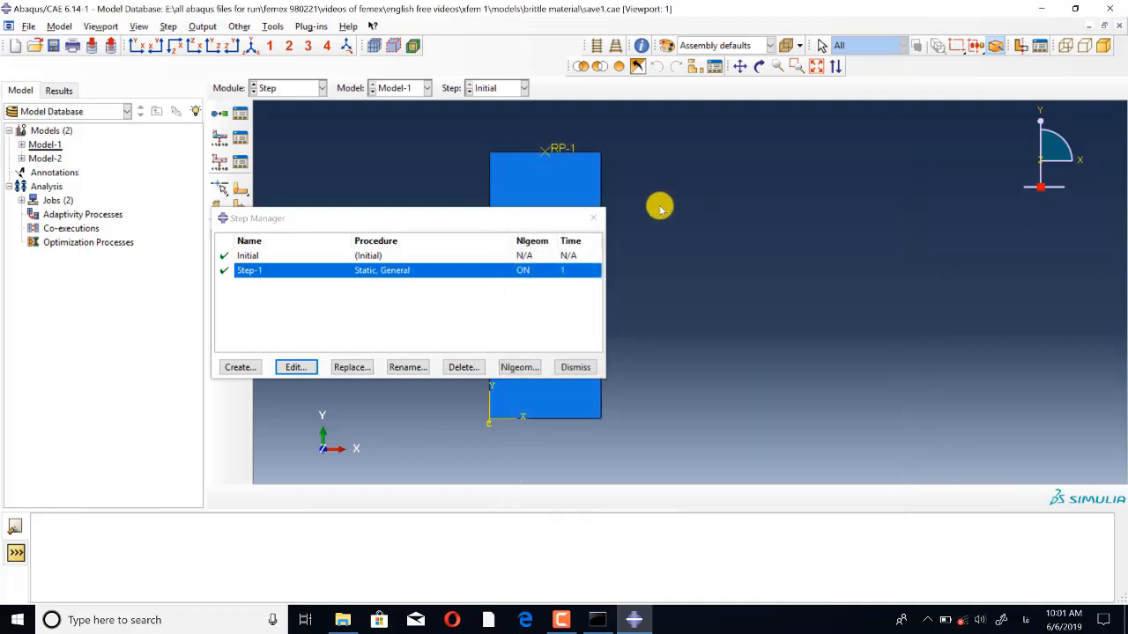
pyautogui.click(593, 217)
# Switch to the Interaction module and inspect the notched middle region of the plate.
pyautogui.click(294, 88)
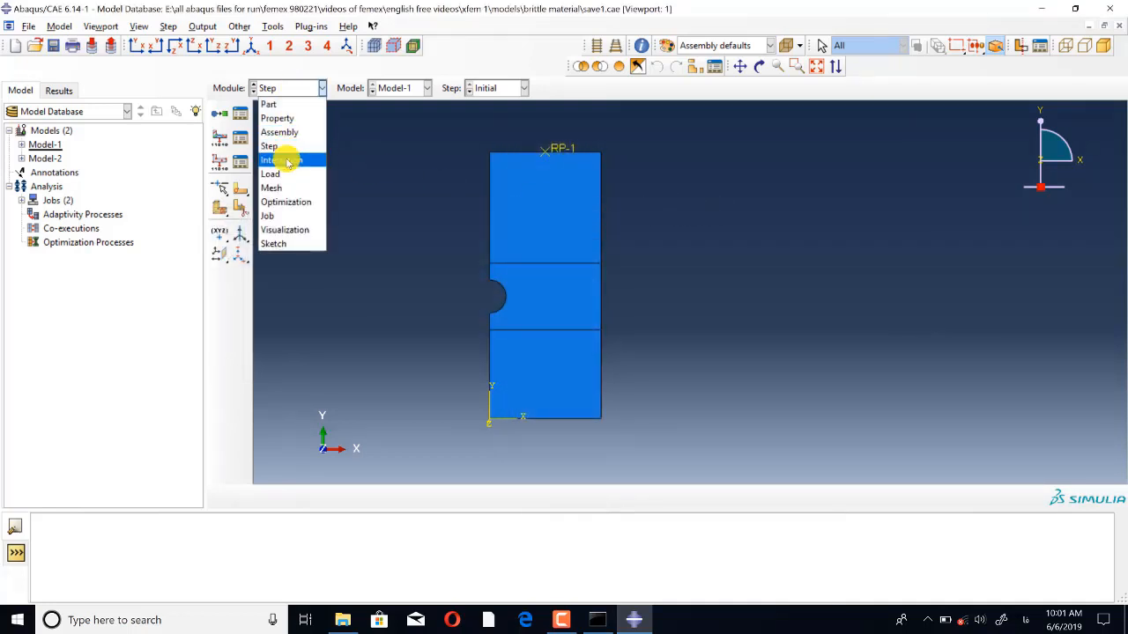
pyautogui.click(281, 160)
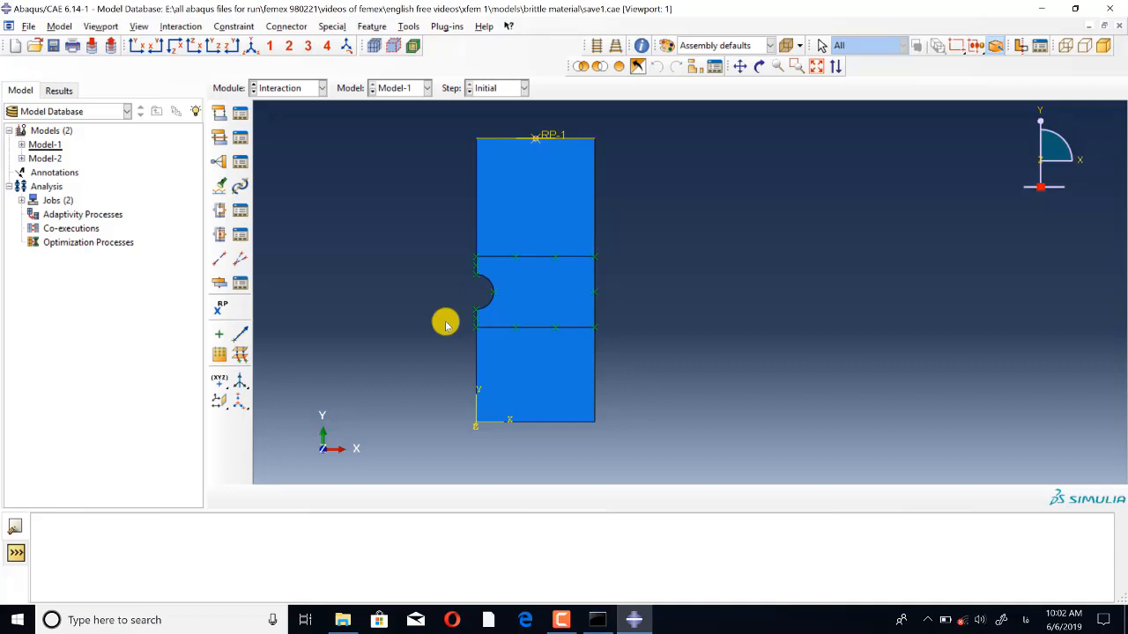
pyautogui.scroll(1, 432, 348)
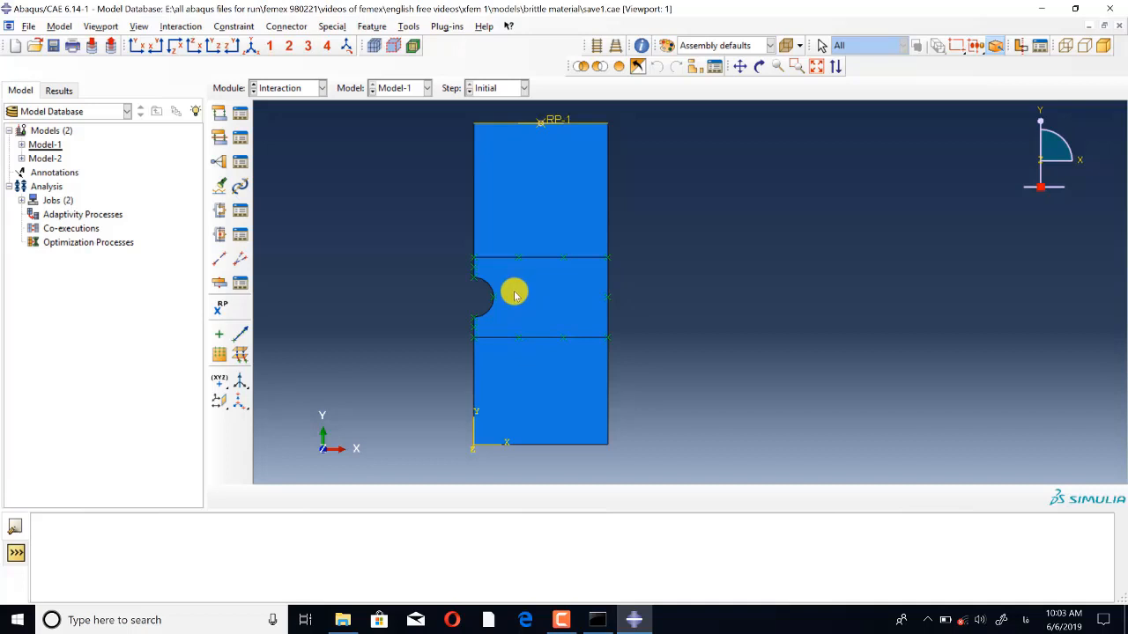
pyautogui.scroll(-2, 514, 295)
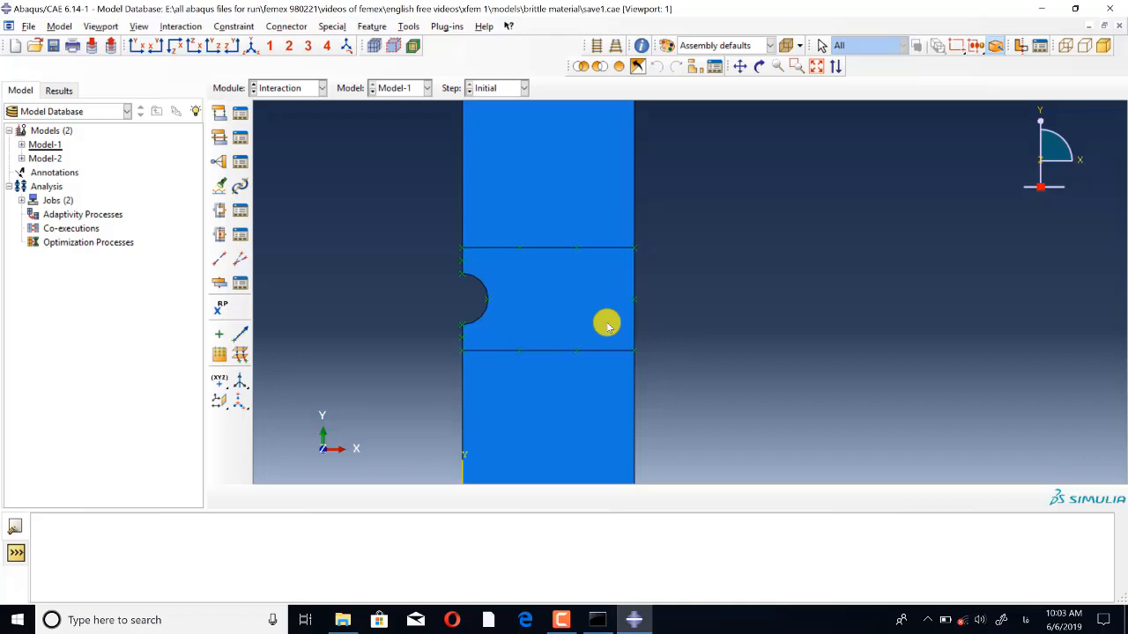
# Switch to the Load module and review the encastre condition BC-1 on the plate's lower edge, closing its editor without changes.
pyautogui.click(284, 89)
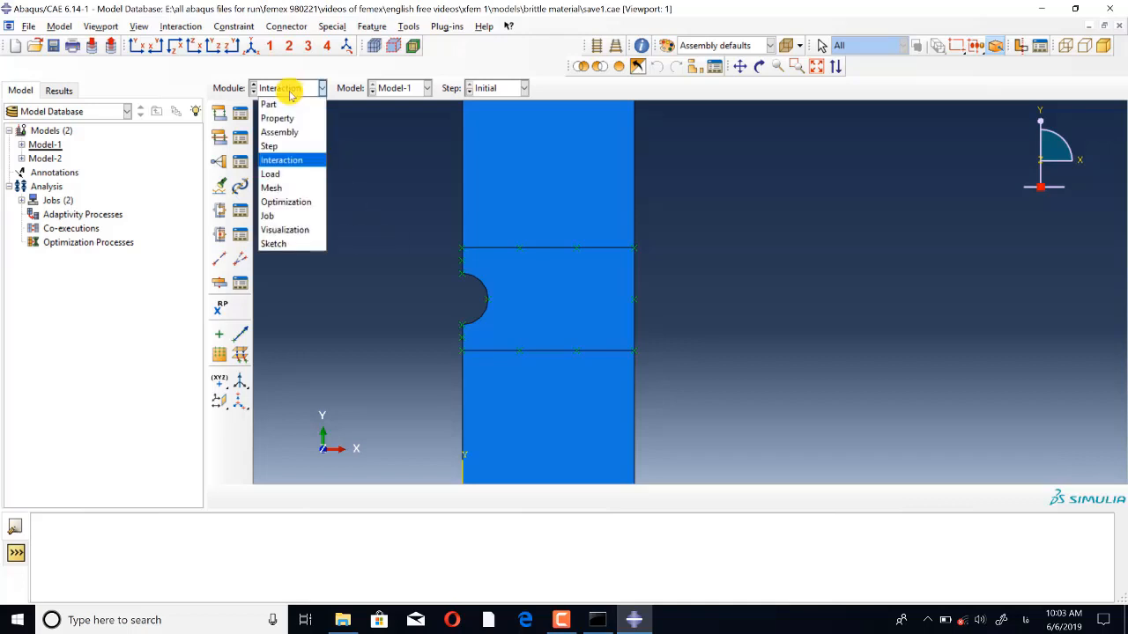
pyautogui.click(275, 175)
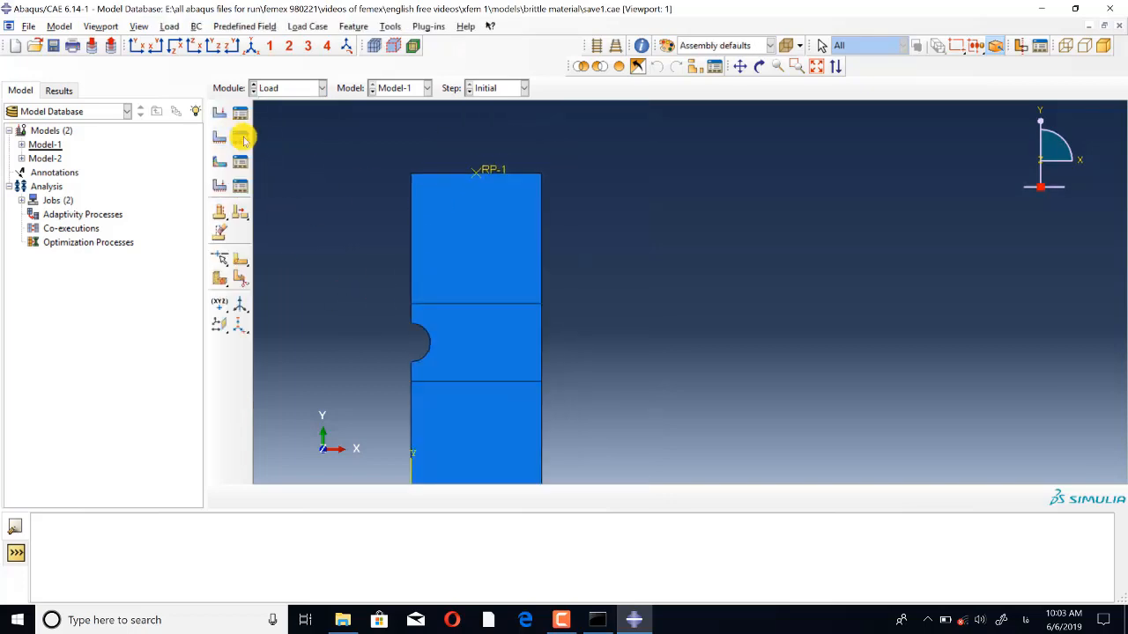
pyautogui.click(241, 139)
pyautogui.click(181, 172)
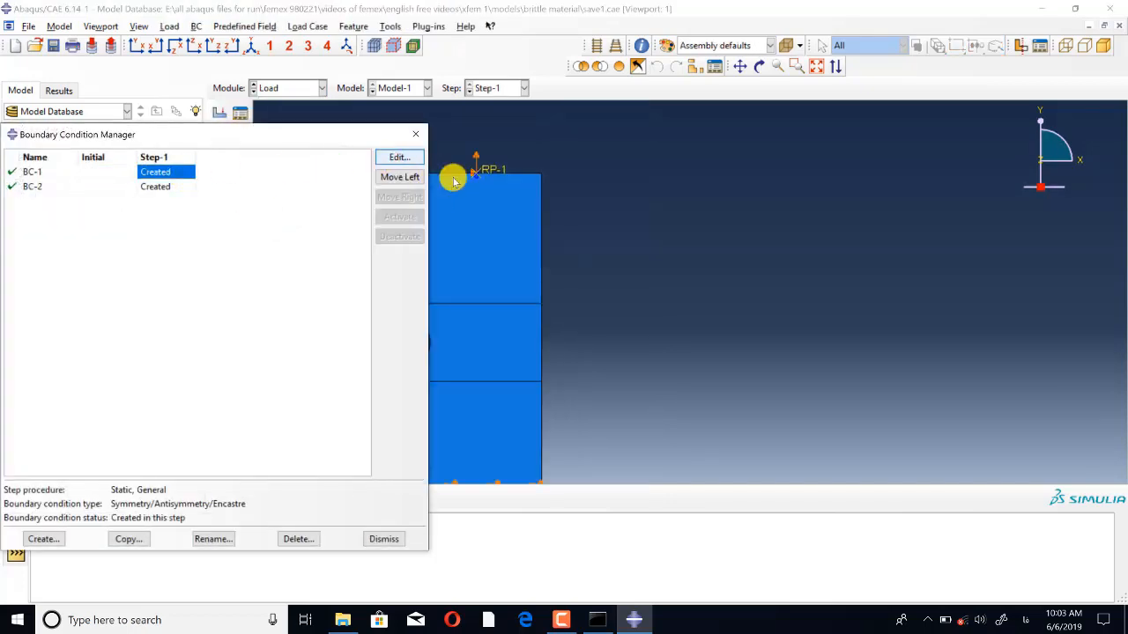
pyautogui.click(399, 157)
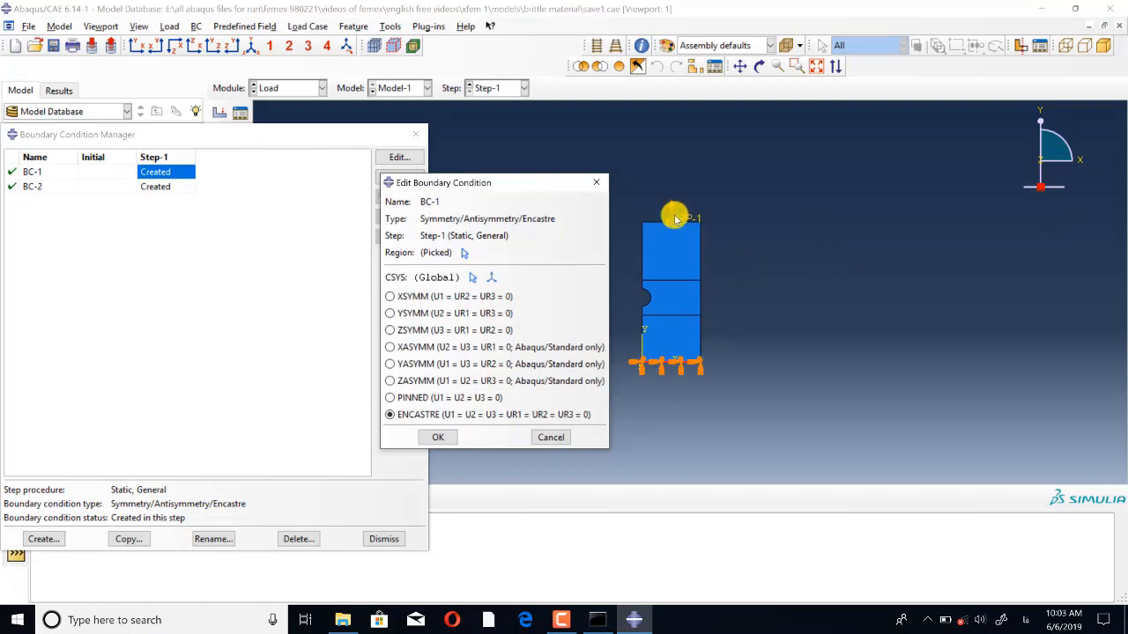
pyautogui.scroll(-4, 662, 215)
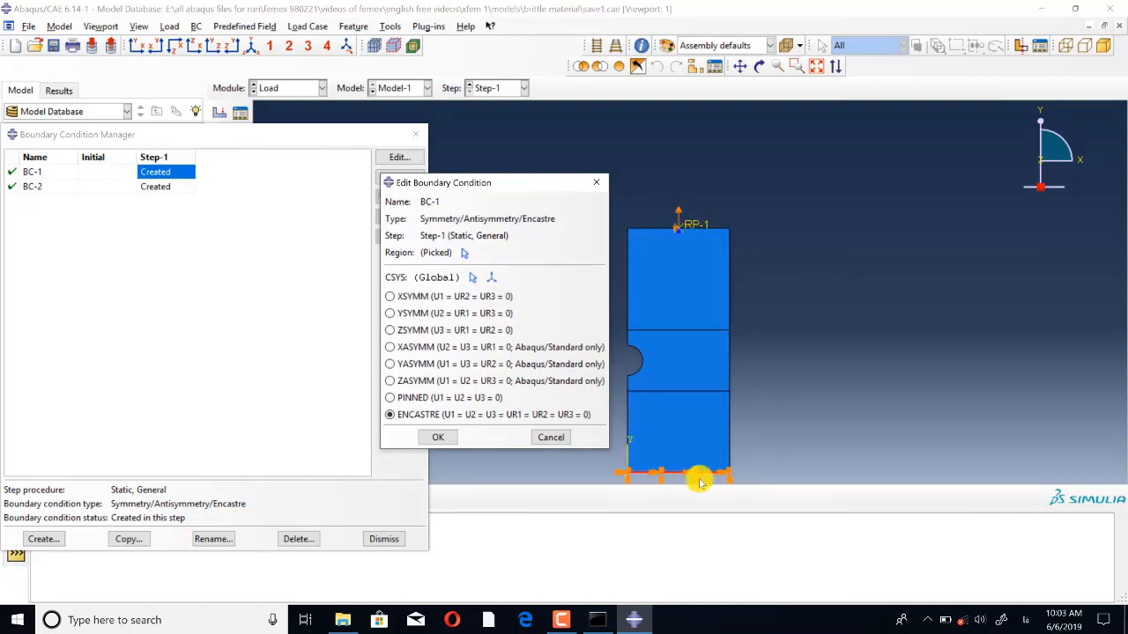
pyautogui.click(599, 184)
# Review the displacement settings of BC-2 at reference point RP-1, closing its editor without changes.
pyautogui.click(158, 186)
pyautogui.click(395, 157)
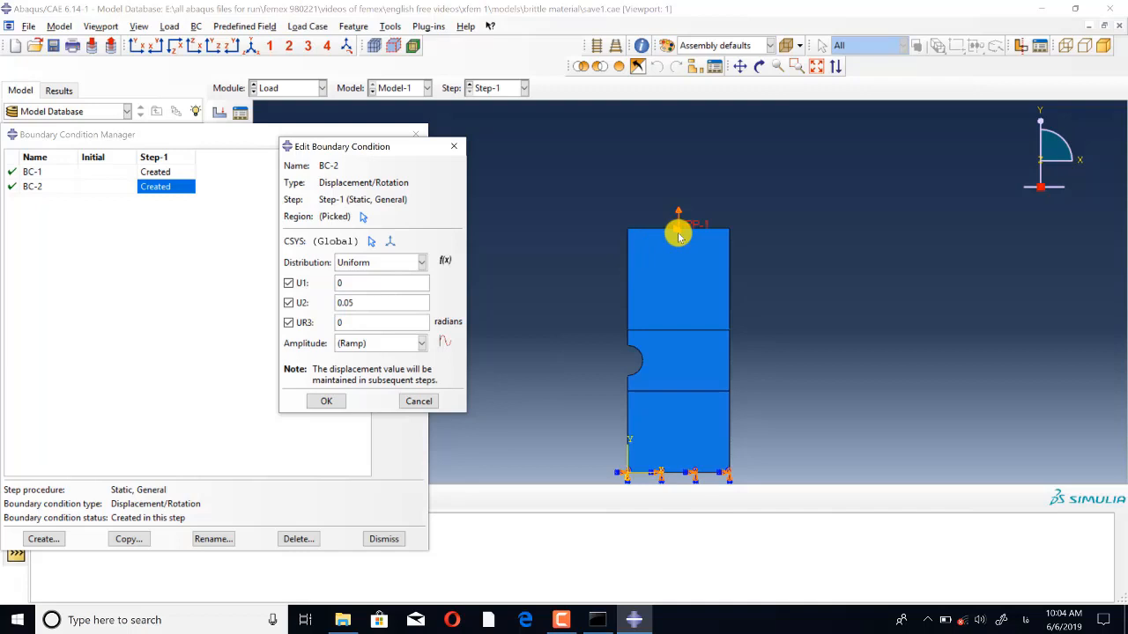
pyautogui.click(453, 145)
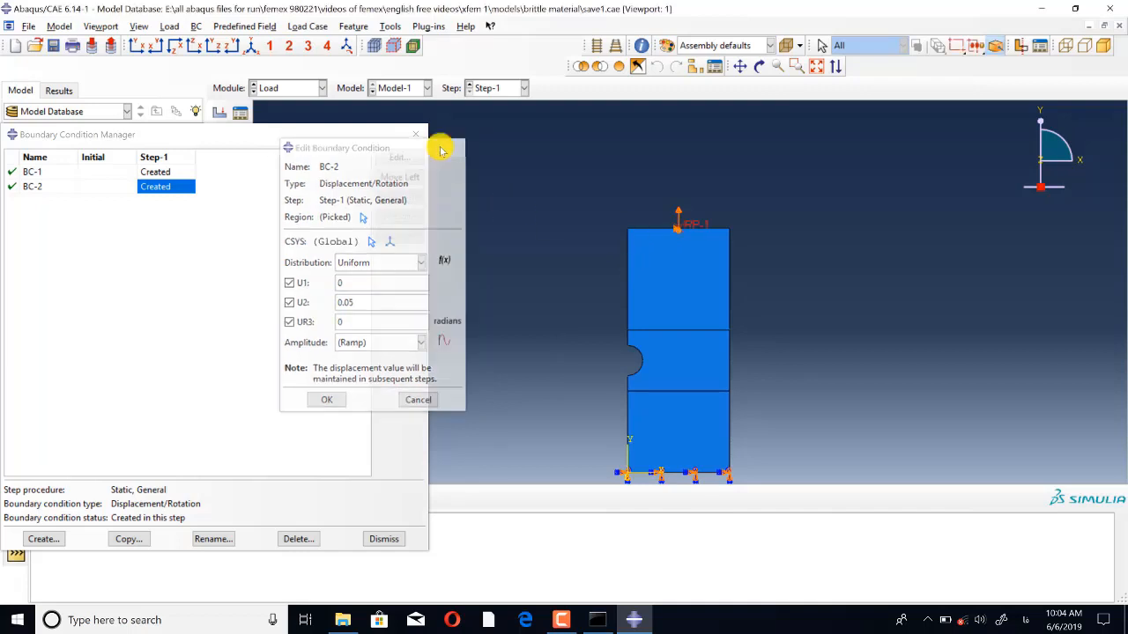
# Return to the Interaction module and review the coupling settings of Constraint-1, closing the editor and manager without changes.
pyautogui.click(297, 88)
pyautogui.click(285, 159)
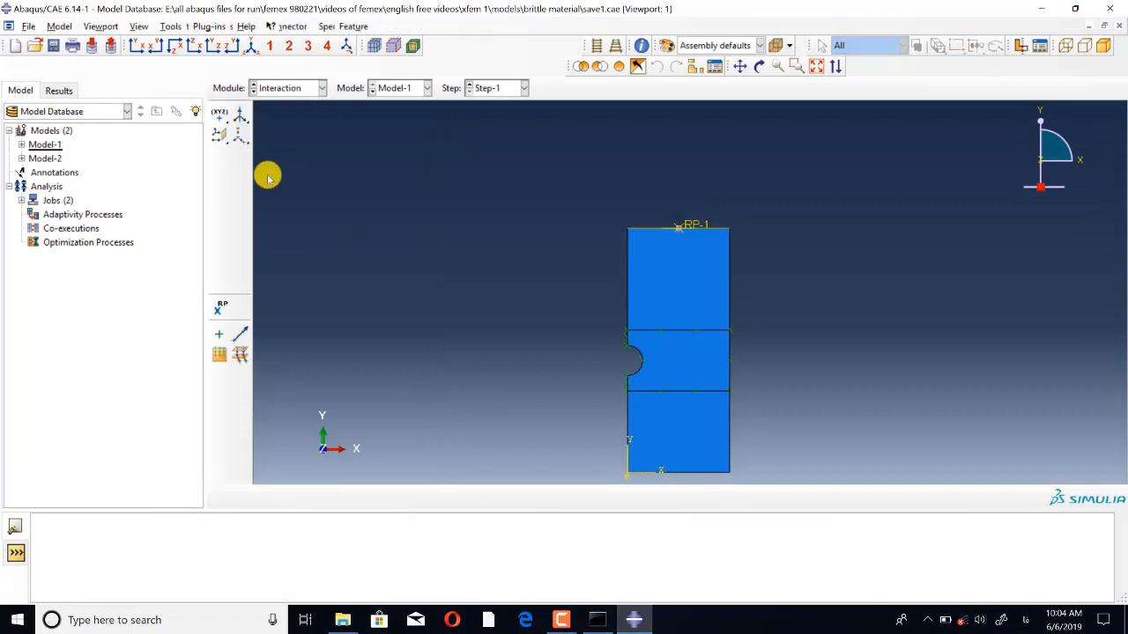
pyautogui.click(239, 163)
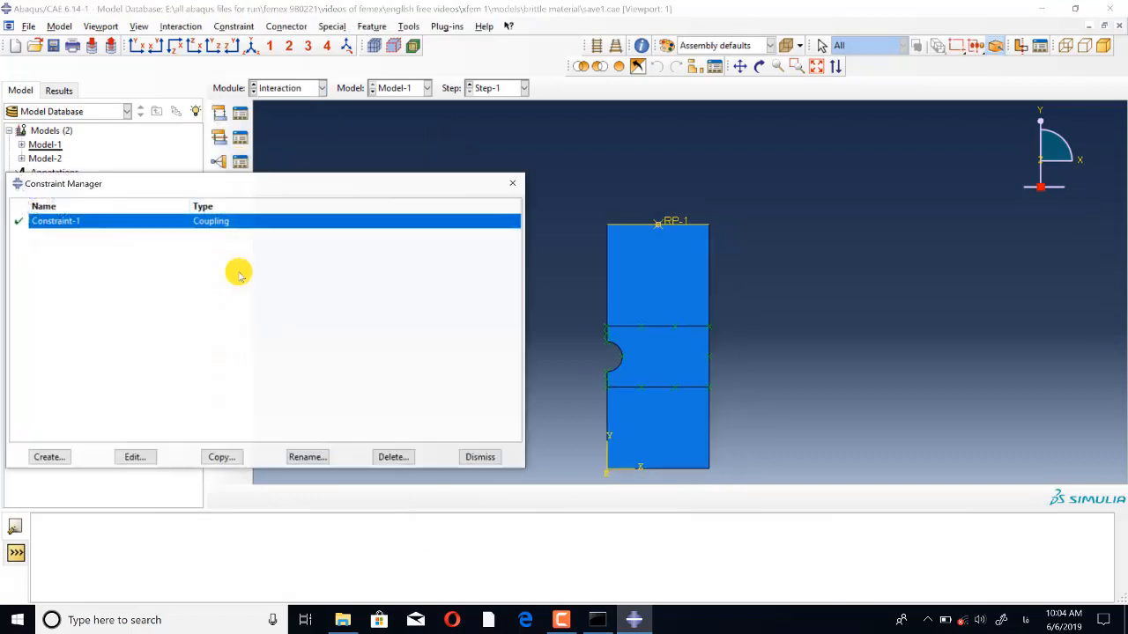
pyautogui.click(149, 456)
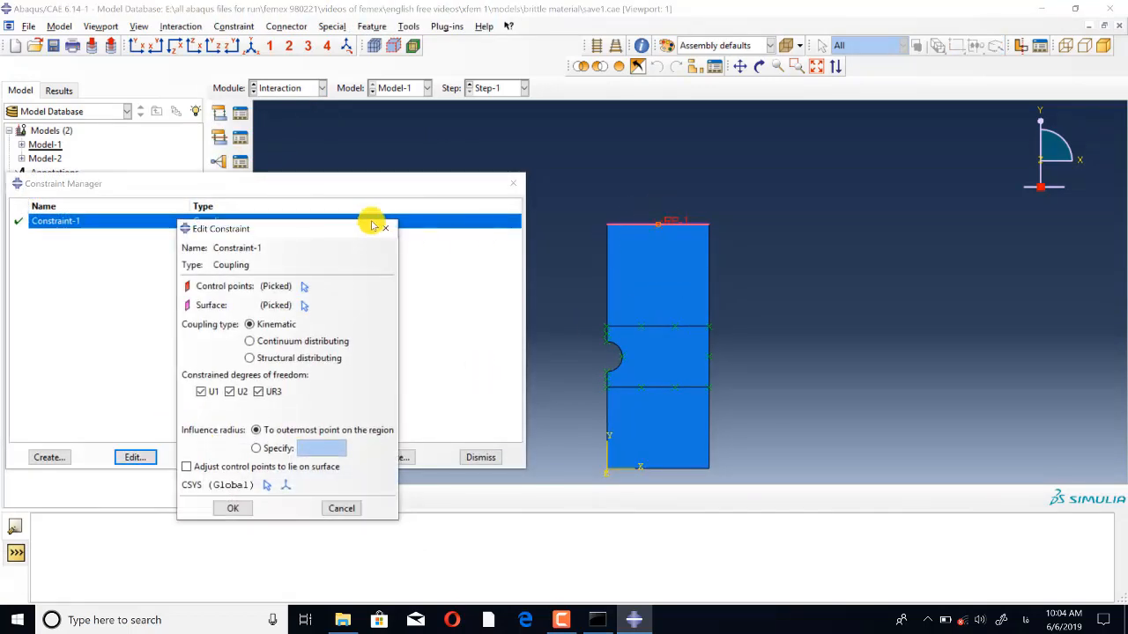
pyautogui.click(394, 231)
pyautogui.click(512, 183)
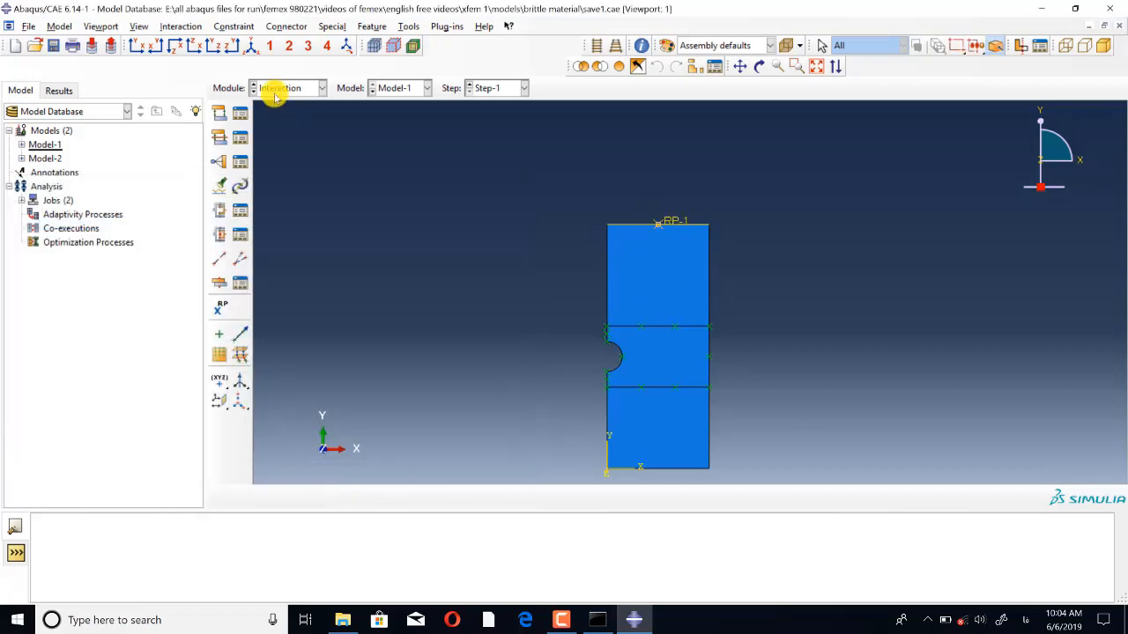
# Switch to the Mesh module and examine the refined mesh around the notch and across the middle region.
pyautogui.click(291, 88)
pyautogui.click(285, 168)
pyautogui.click(291, 88)
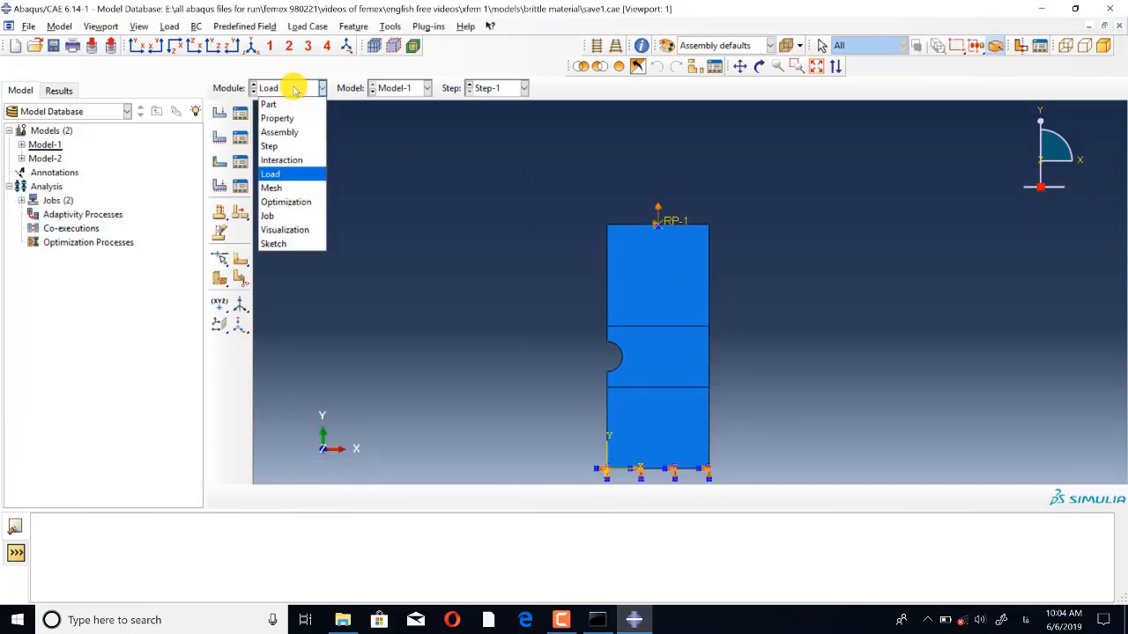
pyautogui.click(284, 186)
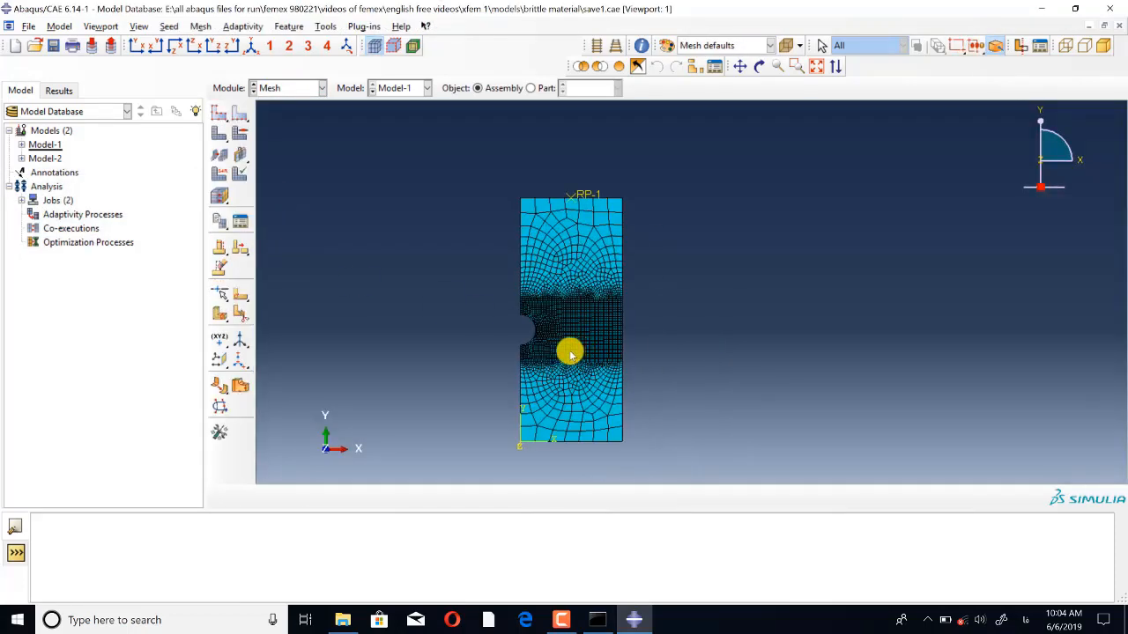
pyautogui.scroll(5, 531, 355)
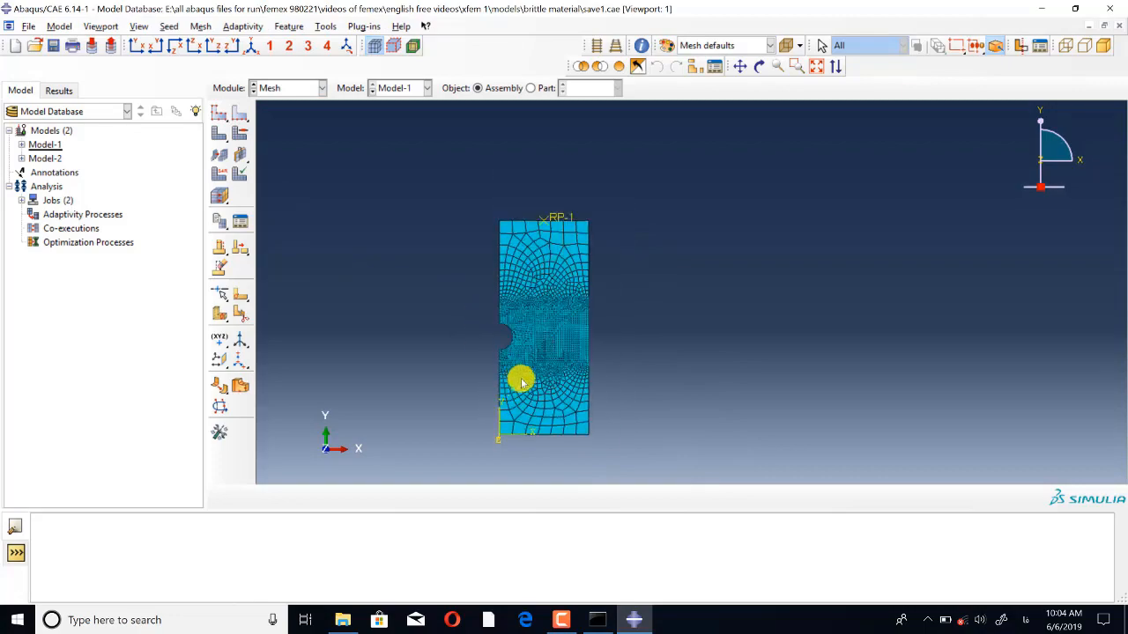
pyautogui.scroll(3, 520, 313)
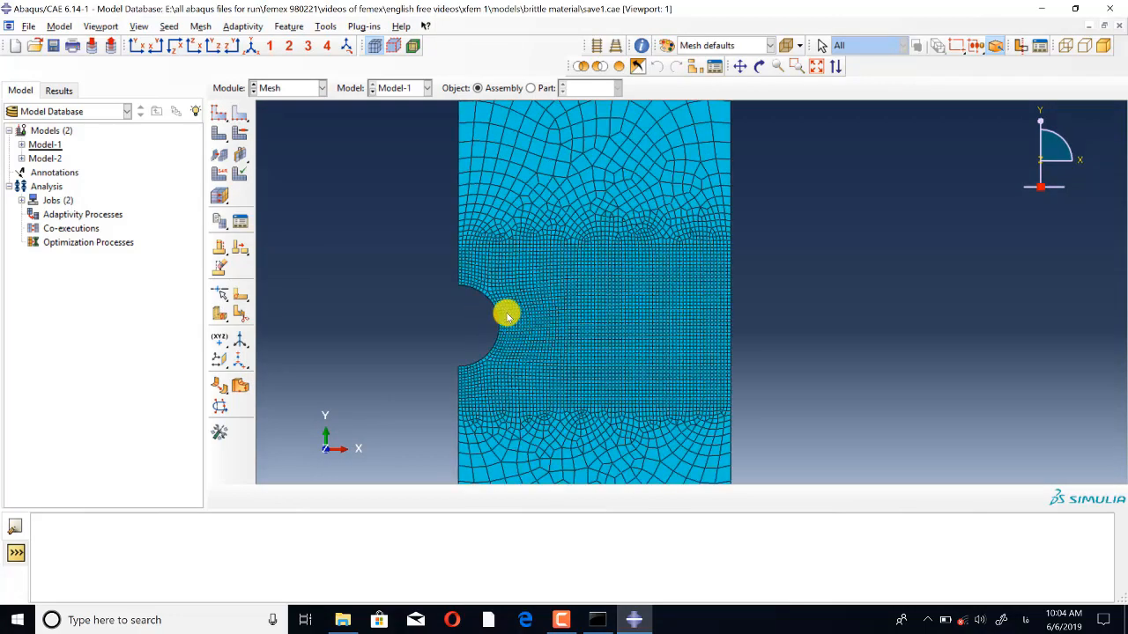
pyautogui.scroll(1, 495, 337)
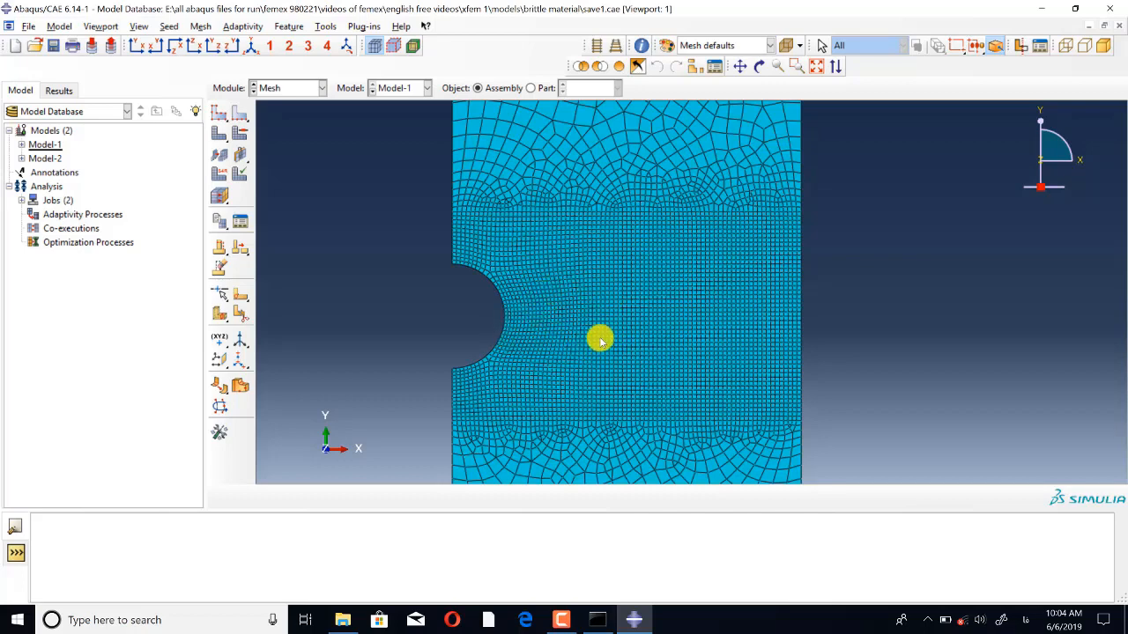
pyautogui.scroll(1, 564, 335)
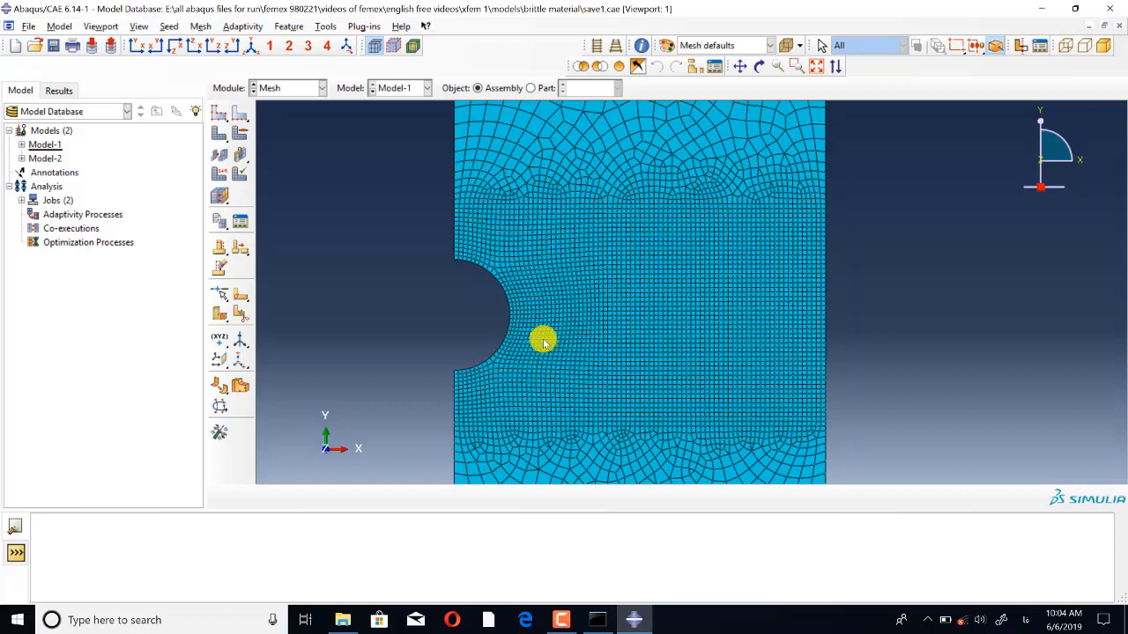
# Open the results of Job-1 from the Job module and plot the Mises stress contours on the deformed plate.
pyautogui.click(294, 87)
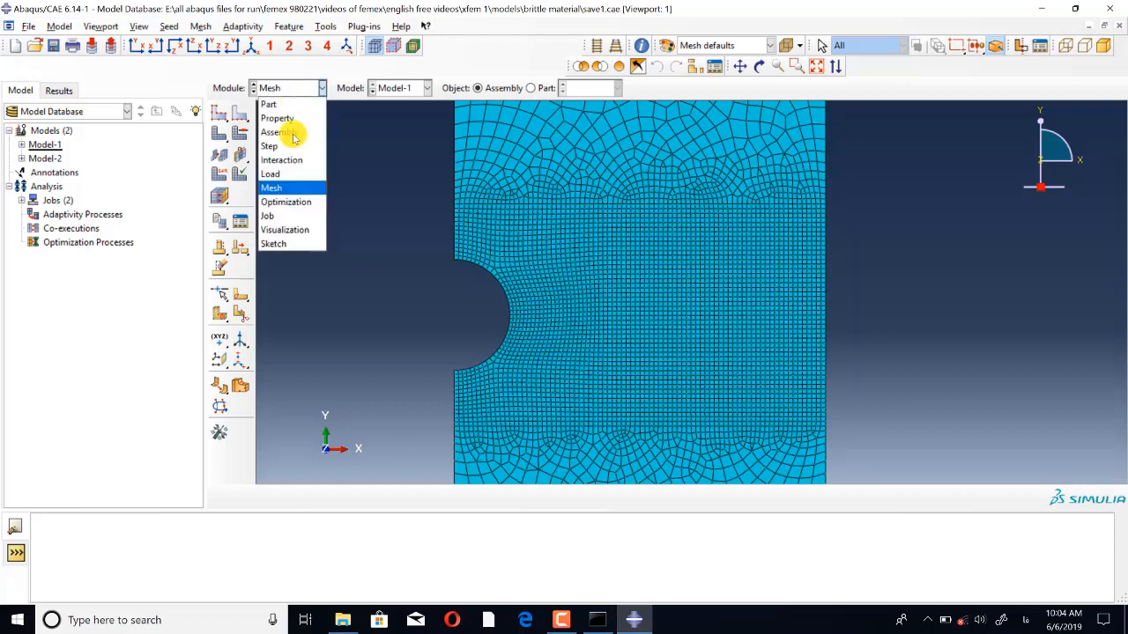
pyautogui.click(294, 216)
pyautogui.click(229, 114)
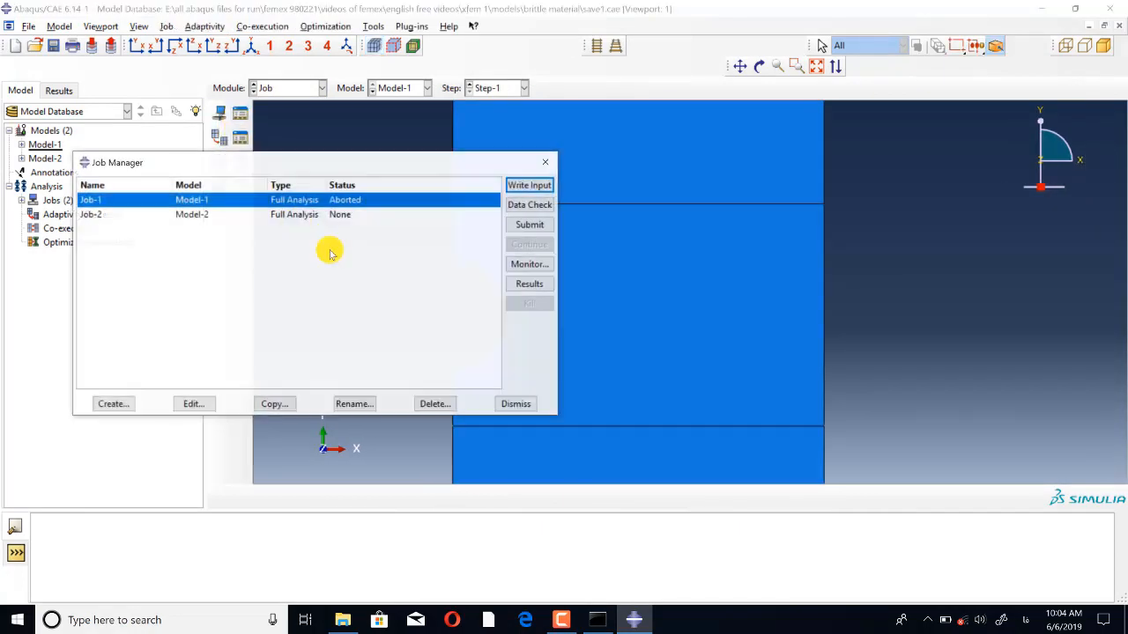
pyautogui.click(528, 283)
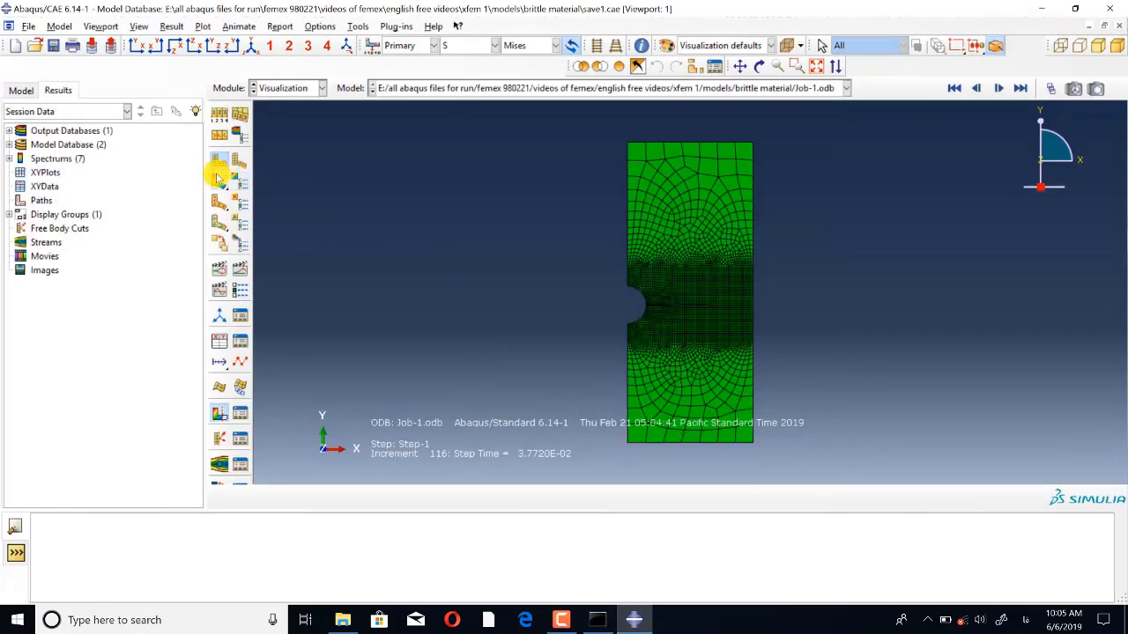
pyautogui.click(219, 181)
pyautogui.scroll(-8, 687, 304)
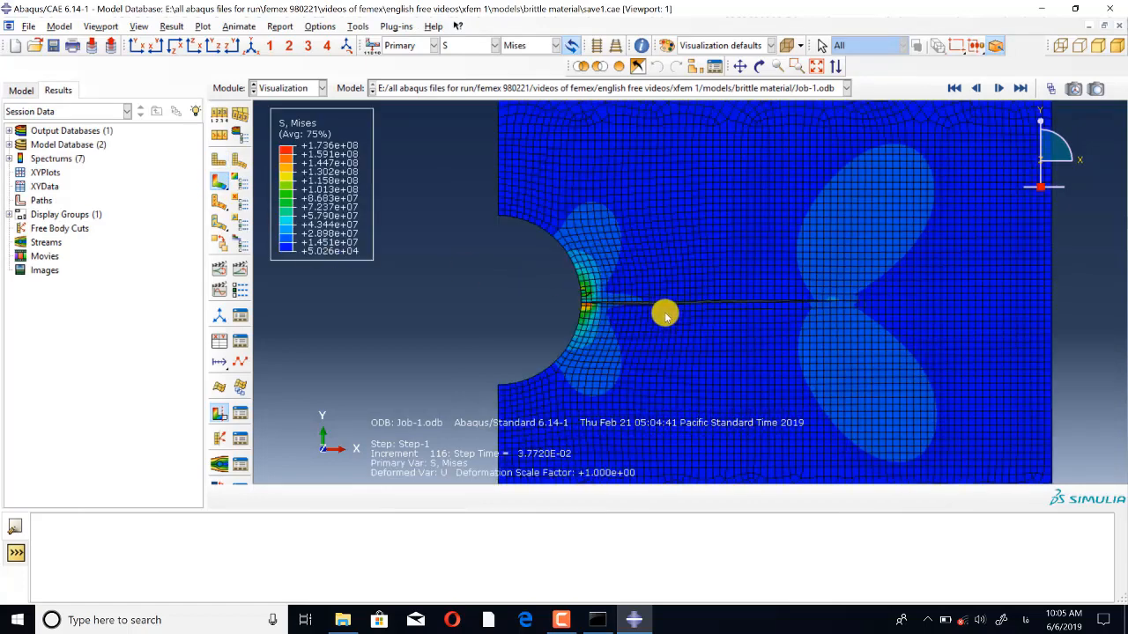
# Open the Frame Selector, go back to frame 0 and advance to frame 1 to view the stress at the notch.
pyautogui.click(1050, 88)
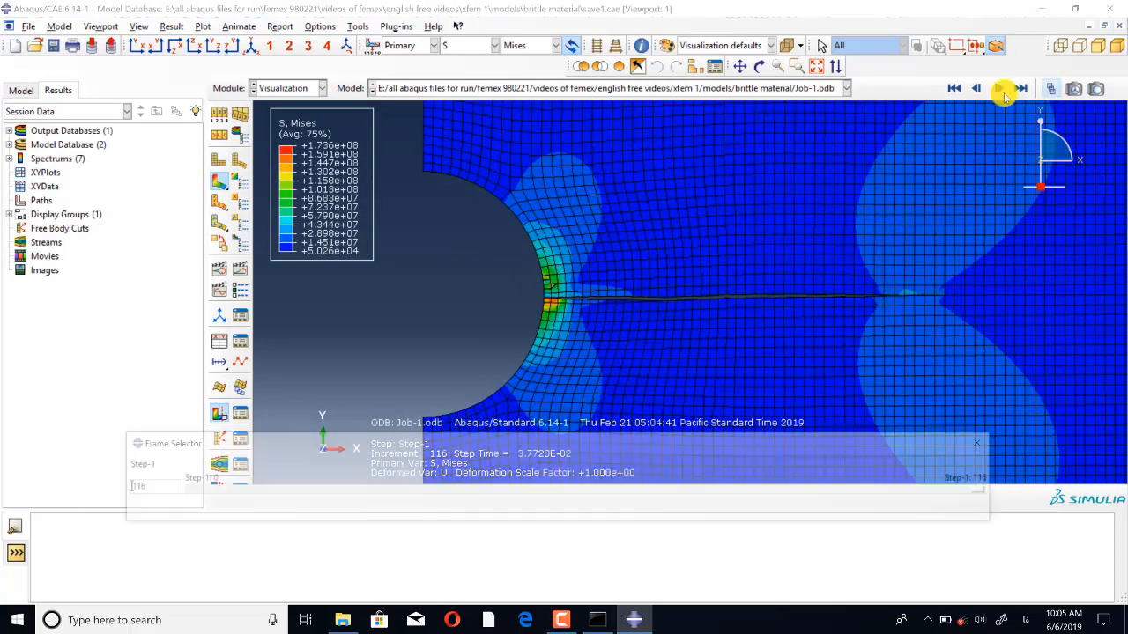
pyautogui.moveTo(1001, 493); pyautogui.dragTo(159, 488)
pyautogui.scroll(-1, 457, 271)
pyautogui.scroll(3, 452, 261)
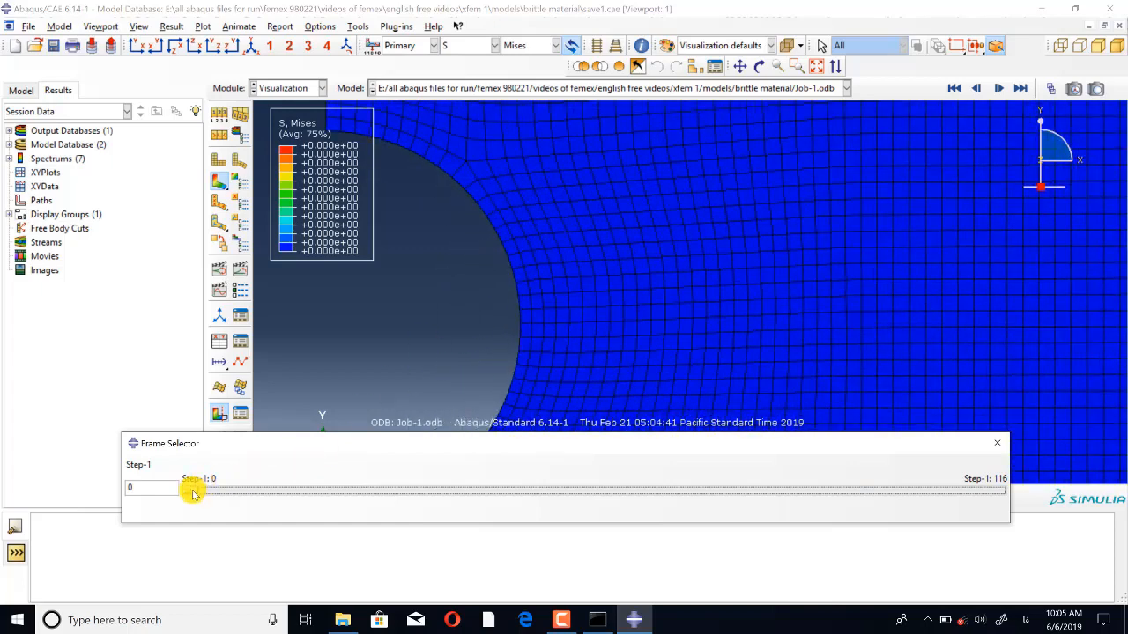
pyautogui.moveTo(196, 494); pyautogui.dragTo(201, 494)
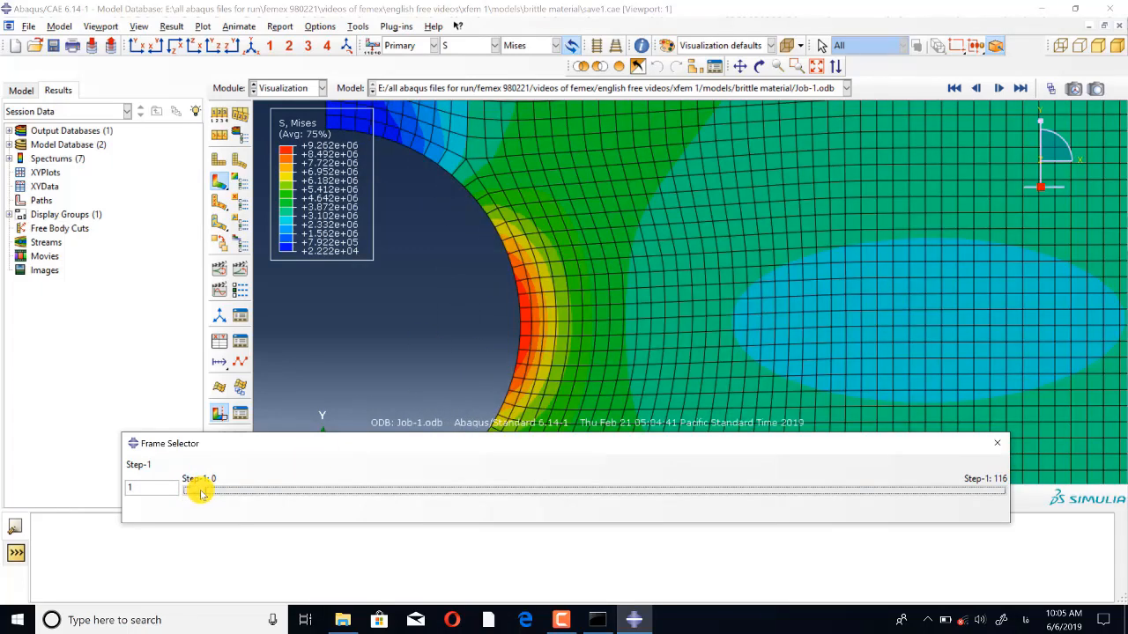
pyautogui.scroll(-2, 478, 291)
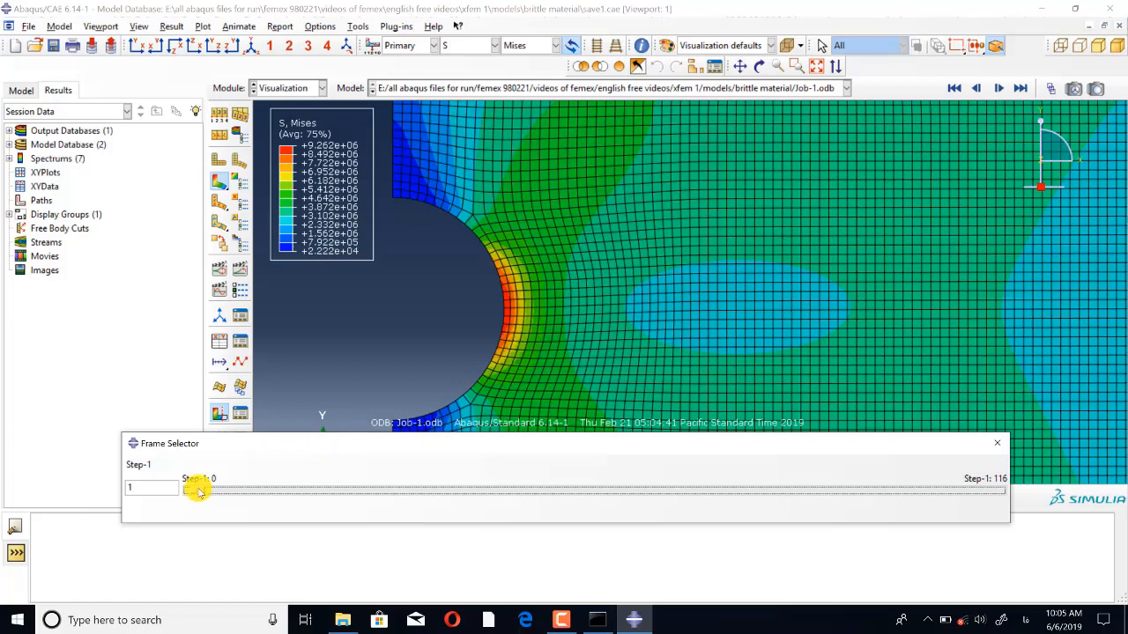
# Advance the results to frame 4 and examine the elements at the notch edge for crack initiation.
pyautogui.moveTo(199, 492); pyautogui.dragTo(219, 484)
pyautogui.scroll(4, 496, 327)
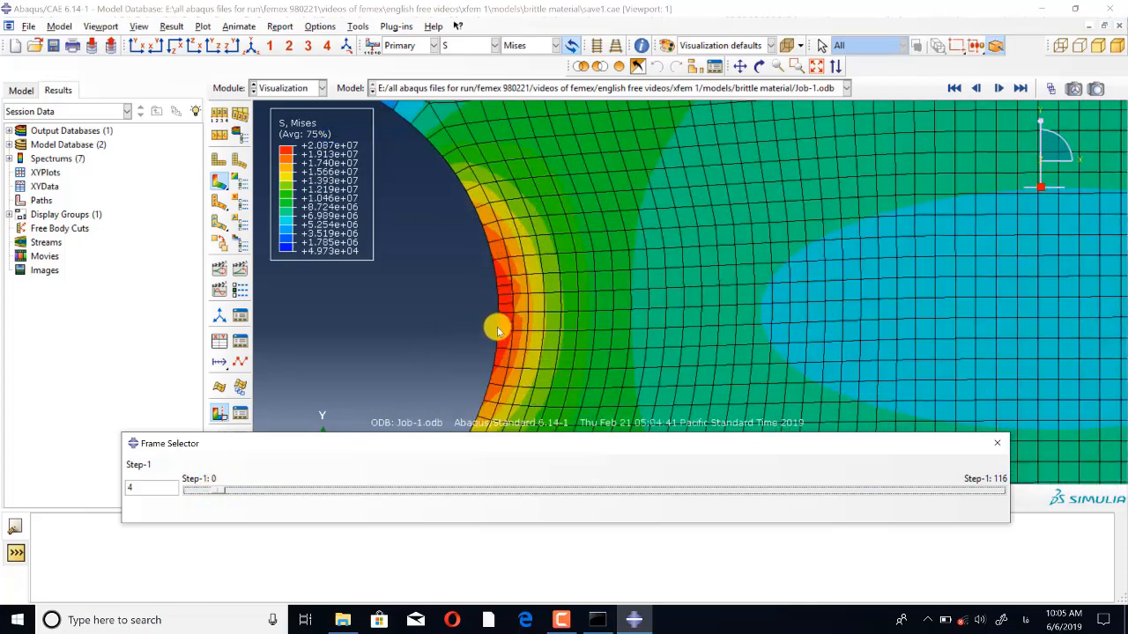
pyautogui.scroll(2, 482, 317)
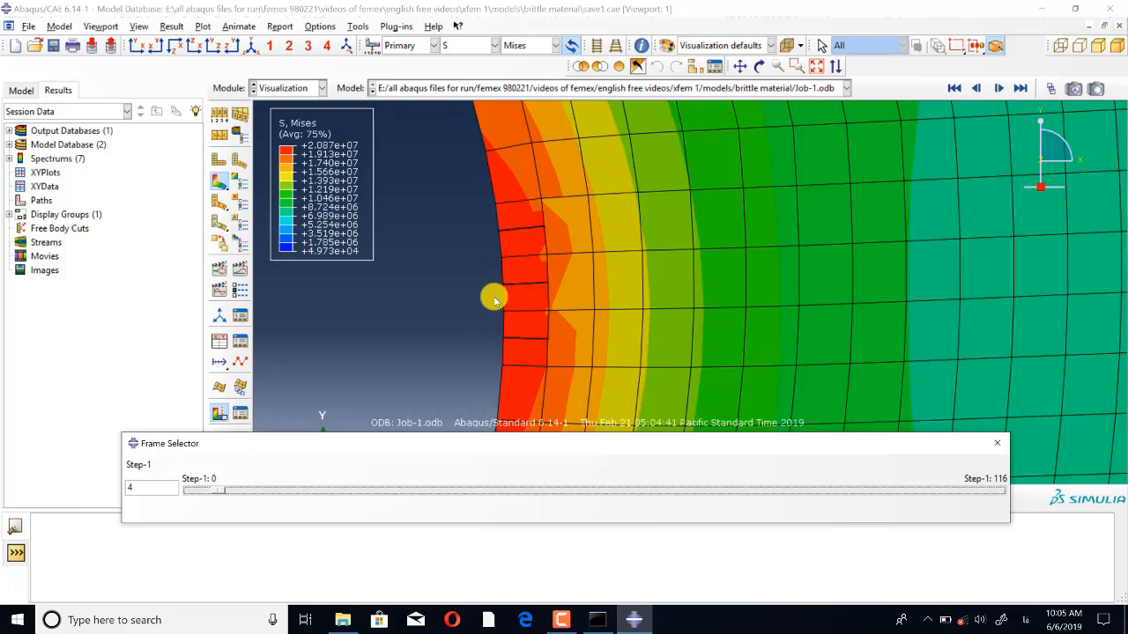
pyautogui.scroll(-1, 518, 333)
# Plot the STATUSXFEM output and follow the crack growth through frame 31 to the last frame, 116.
pyautogui.click(472, 44)
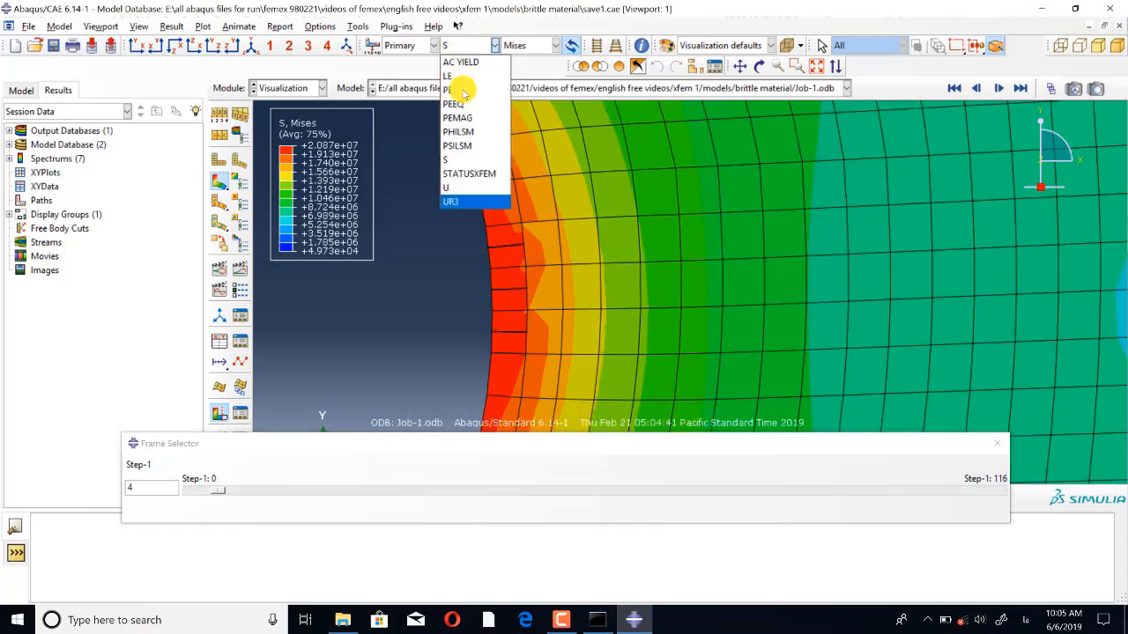
pyautogui.click(471, 174)
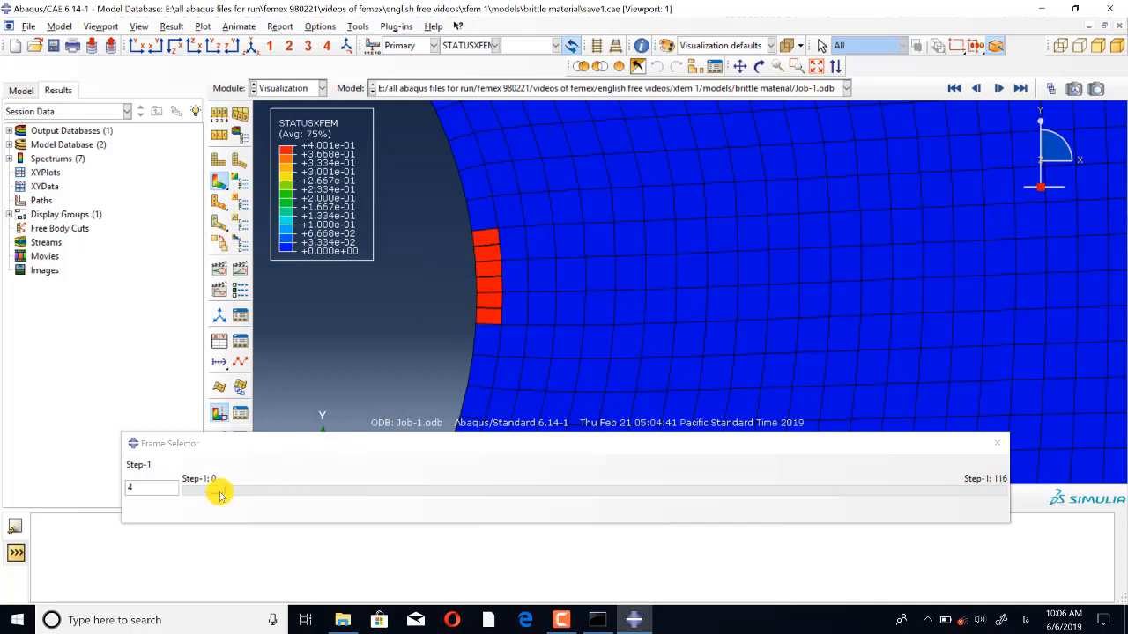
pyautogui.moveTo(219, 491); pyautogui.dragTo(407, 492)
pyautogui.scroll(-3, 335, 330)
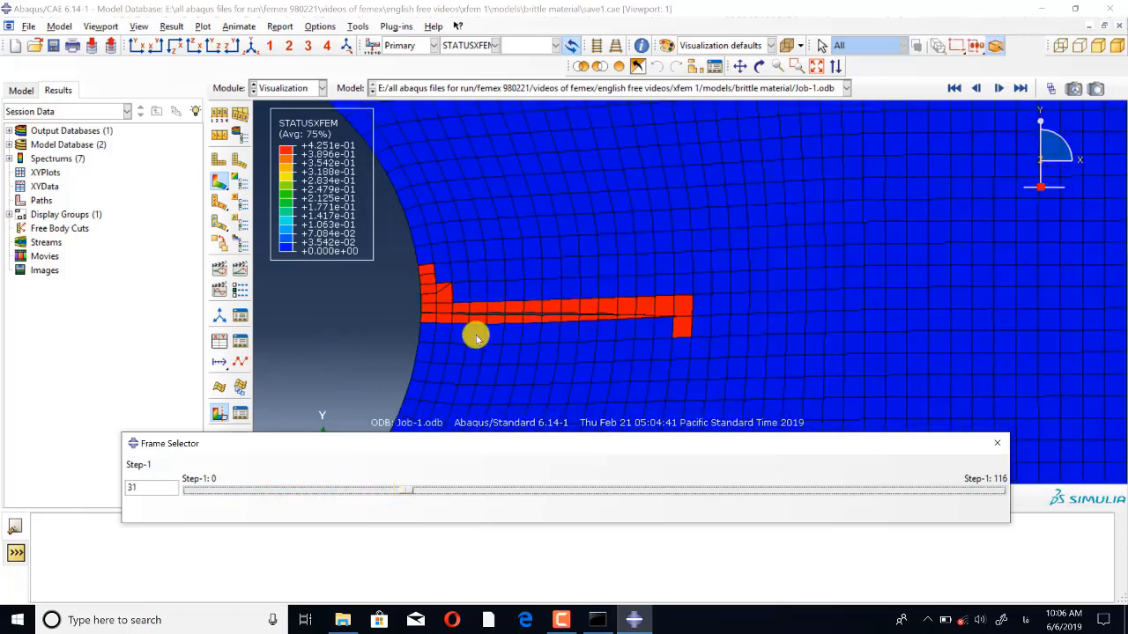
pyautogui.moveTo(410, 493); pyautogui.dragTo(1009, 495)
pyautogui.scroll(2, 289, 358)
pyautogui.scroll(-1, 1031, 379)
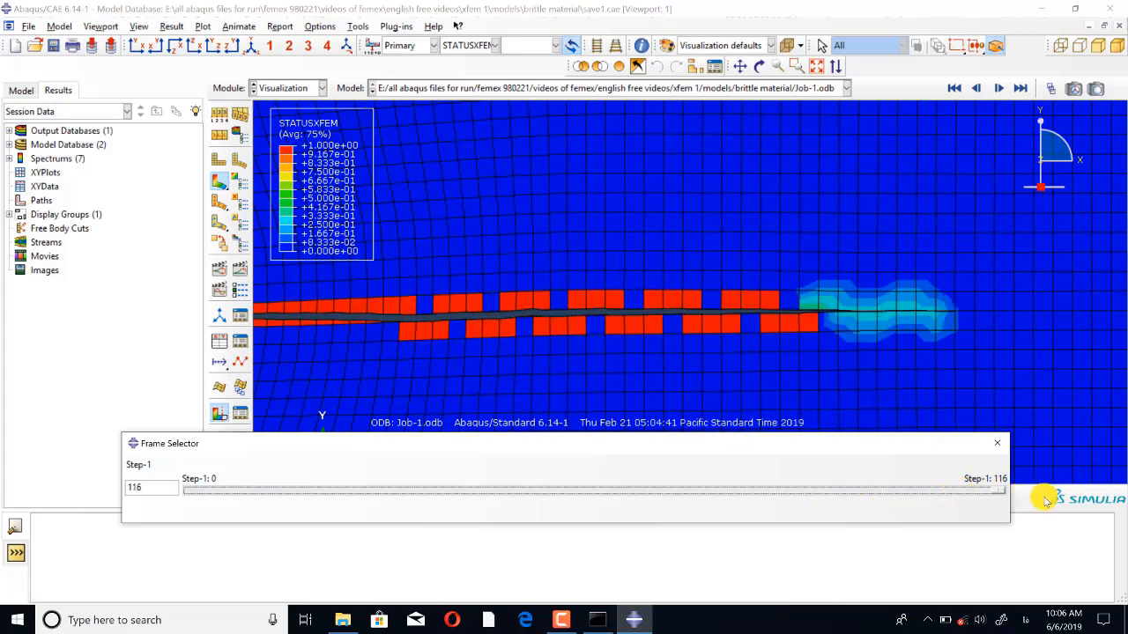
# Examine the STATUSXFEM crack path at the last frame, from the notch edge to the crack tip.
pyautogui.scroll(2, 1090, 357)
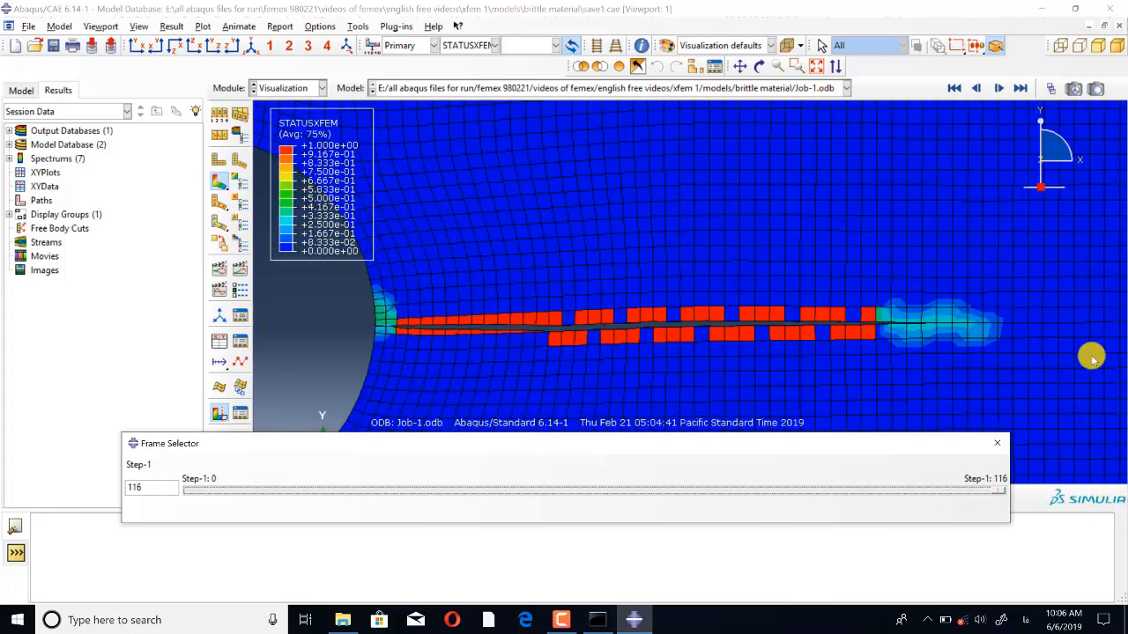
pyautogui.scroll(-1, 1090, 357)
pyautogui.scroll(1, 1048, 368)
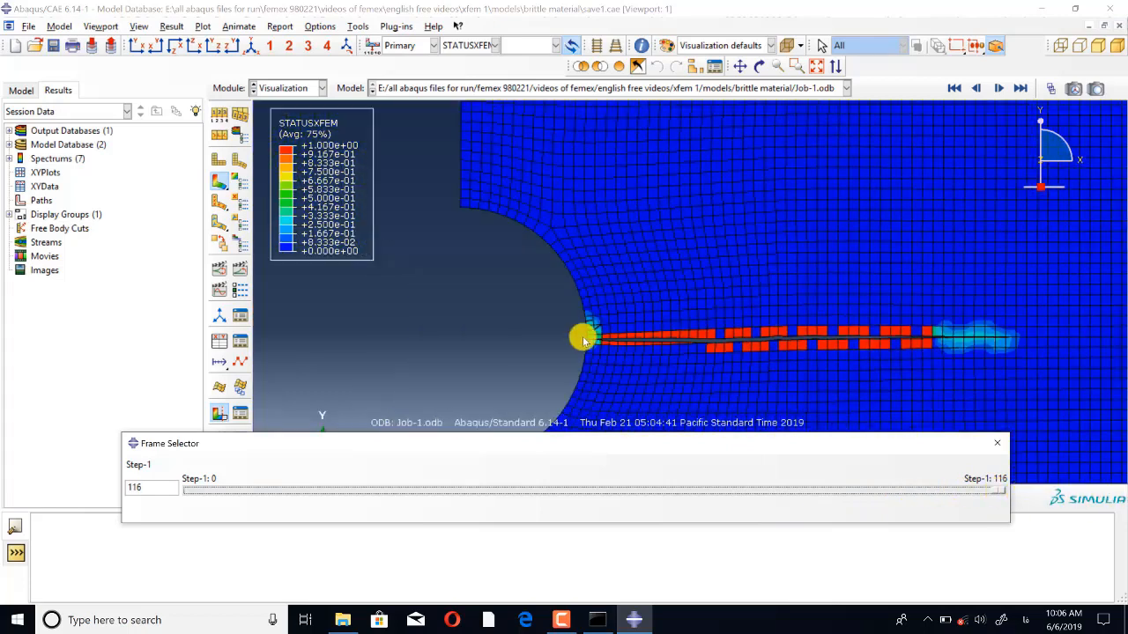
pyautogui.scroll(-2, 546, 331)
pyautogui.scroll(2, 484, 314)
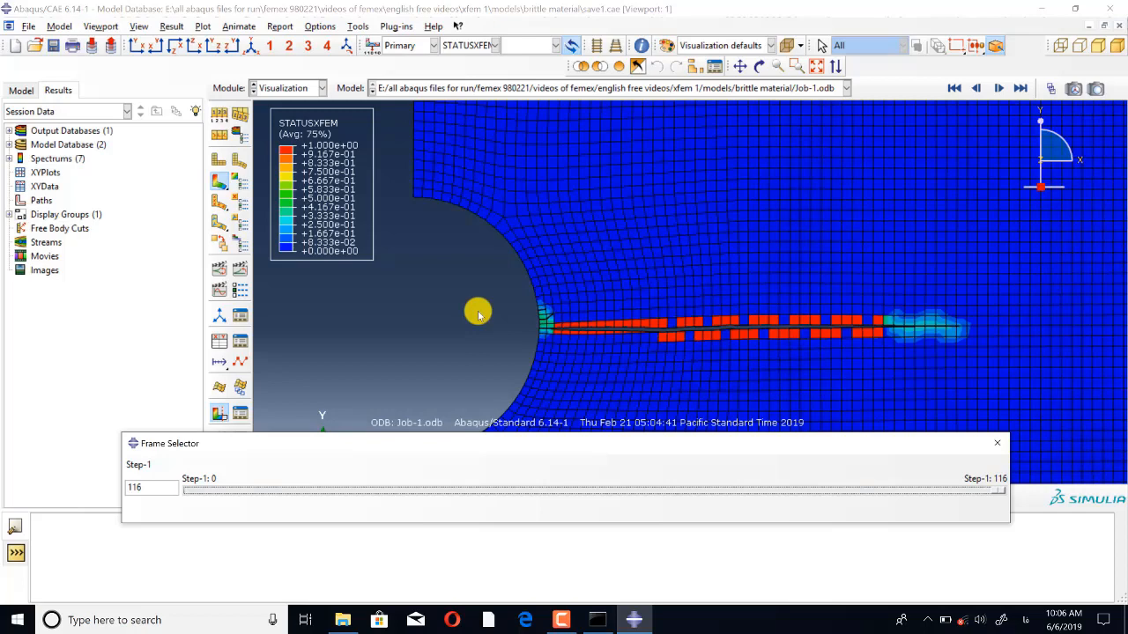
pyautogui.scroll(-3, 478, 314)
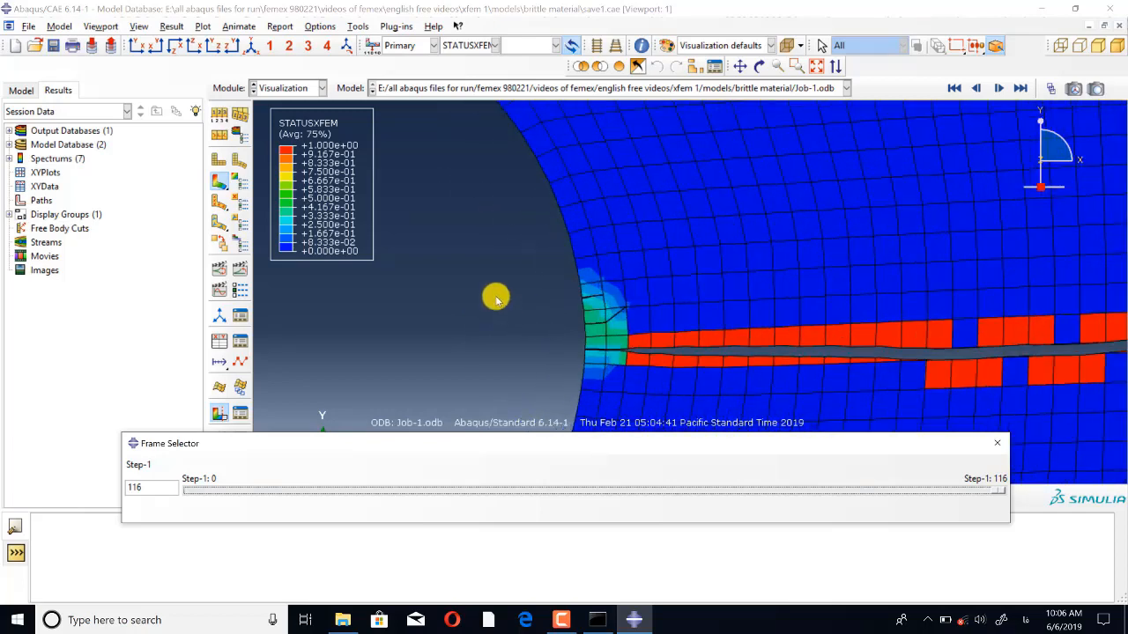
pyautogui.scroll(3, 385, 249)
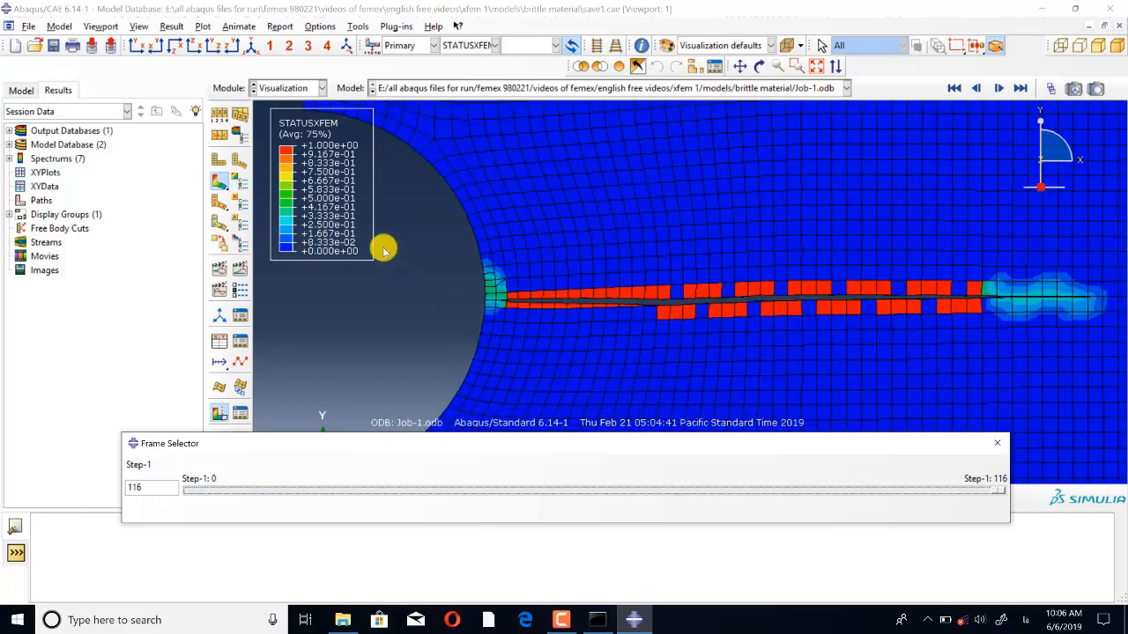
pyautogui.scroll(1, 385, 250)
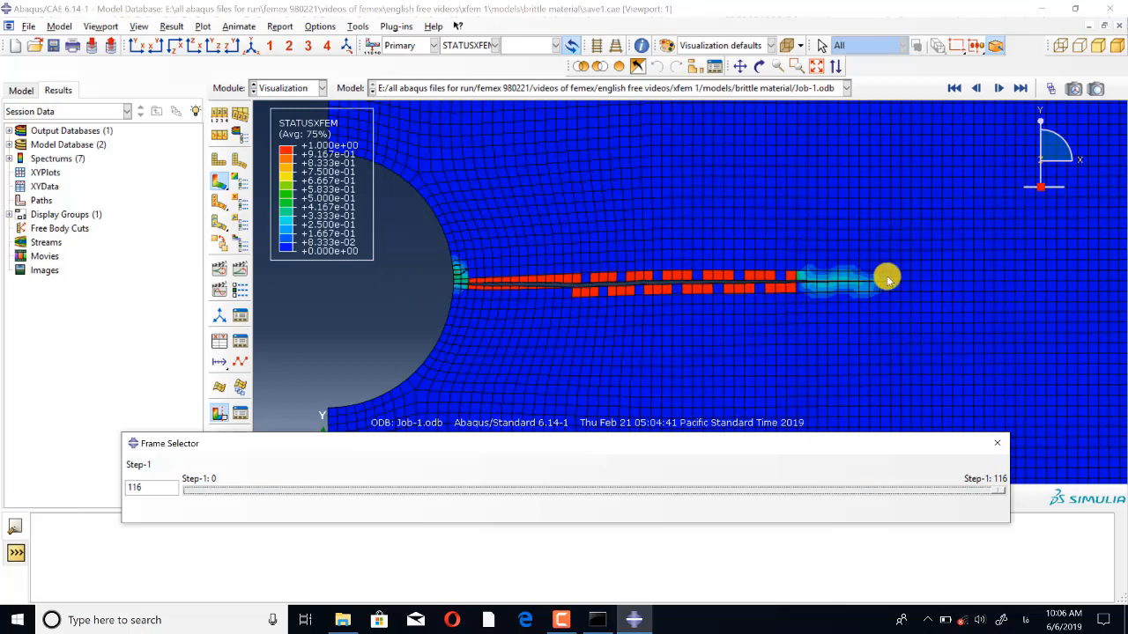
pyautogui.scroll(2, 886, 282)
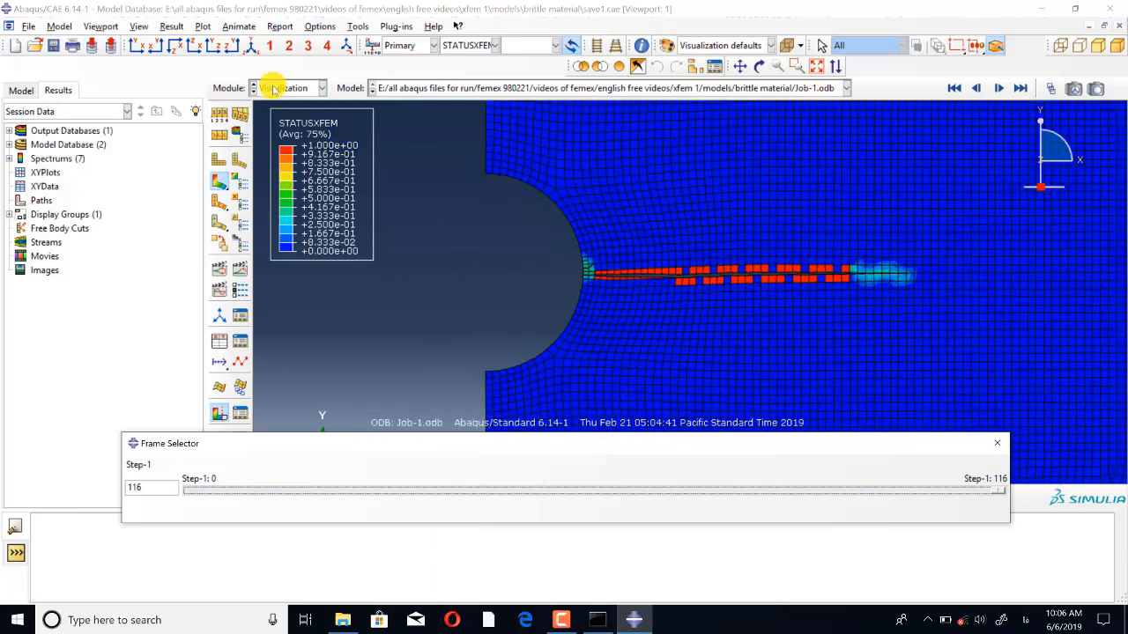
# Return to the Job module and read the last increments and error messages in Job-1's monitor.
pyautogui.click(272, 88)
pyautogui.click(307, 217)
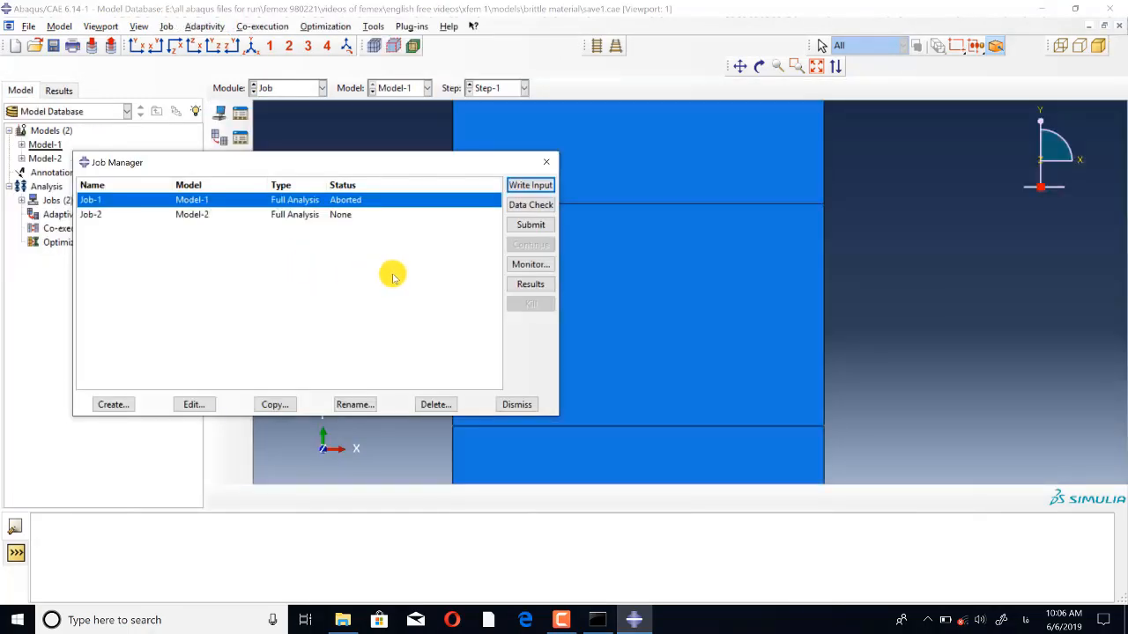
pyautogui.click(531, 264)
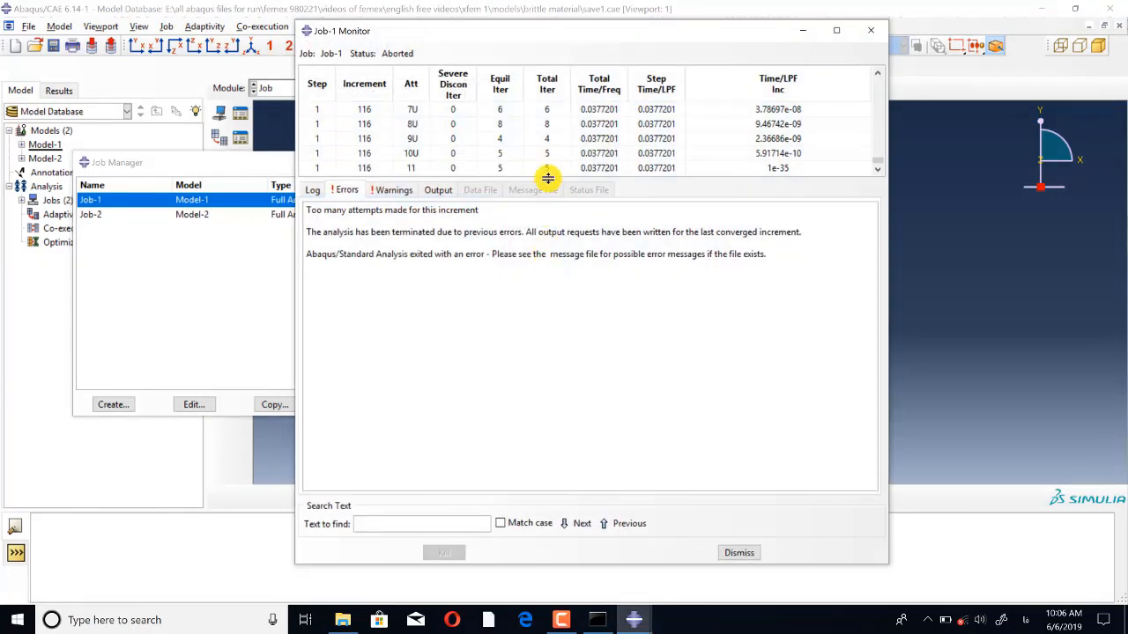
pyautogui.moveTo(548, 178); pyautogui.dragTo(528, 323)
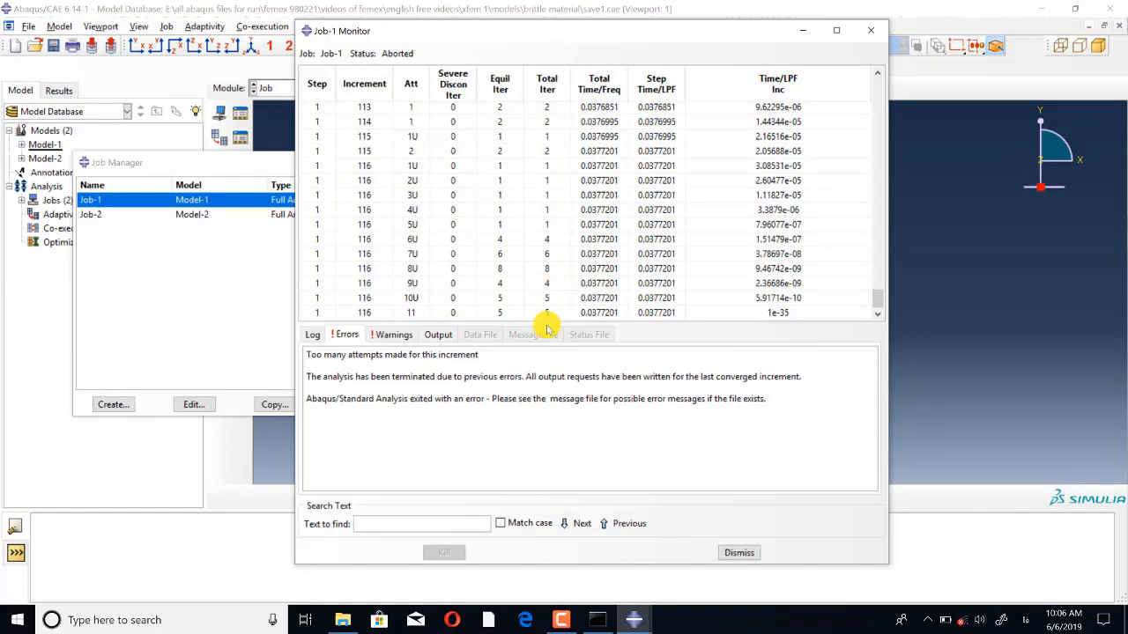
pyautogui.moveTo(305, 356); pyautogui.dragTo(481, 356)
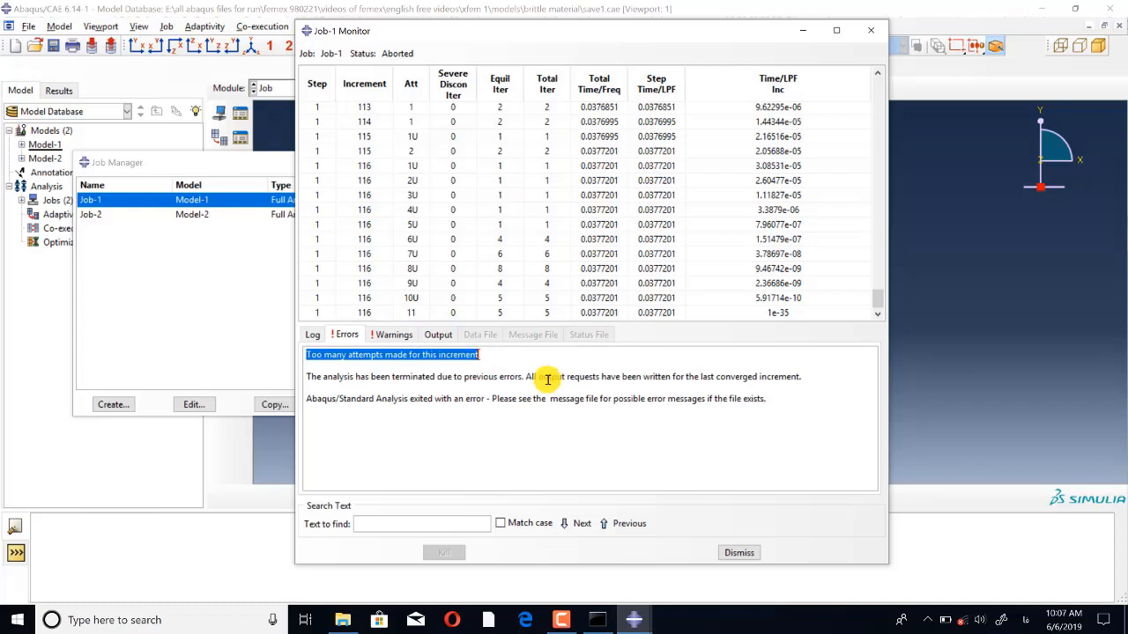
pyautogui.click(870, 30)
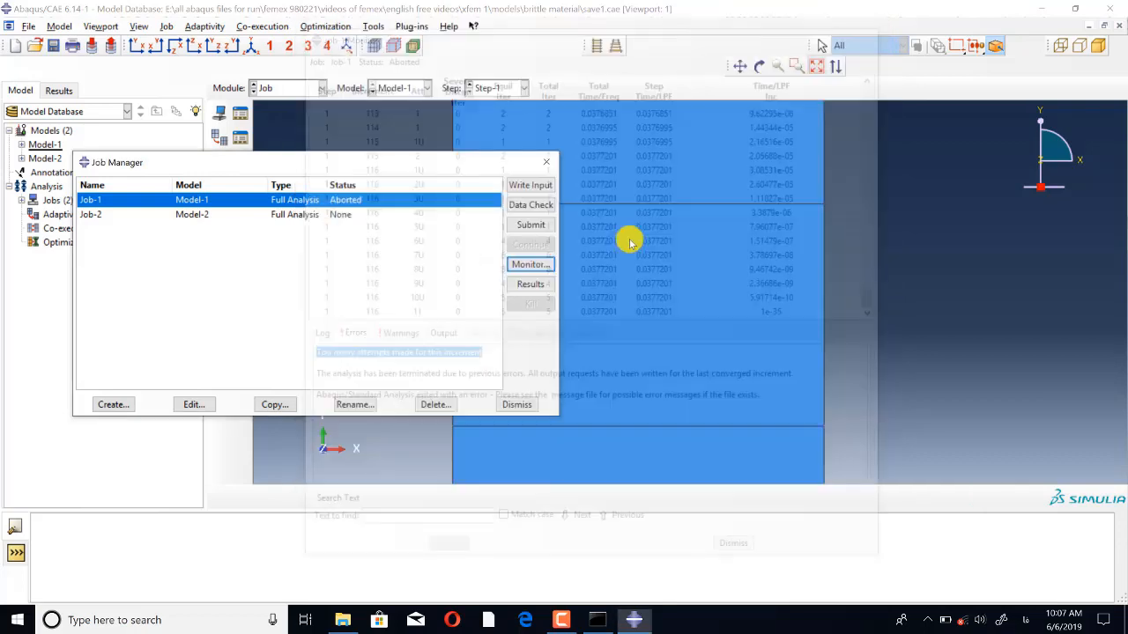
pyautogui.click(546, 164)
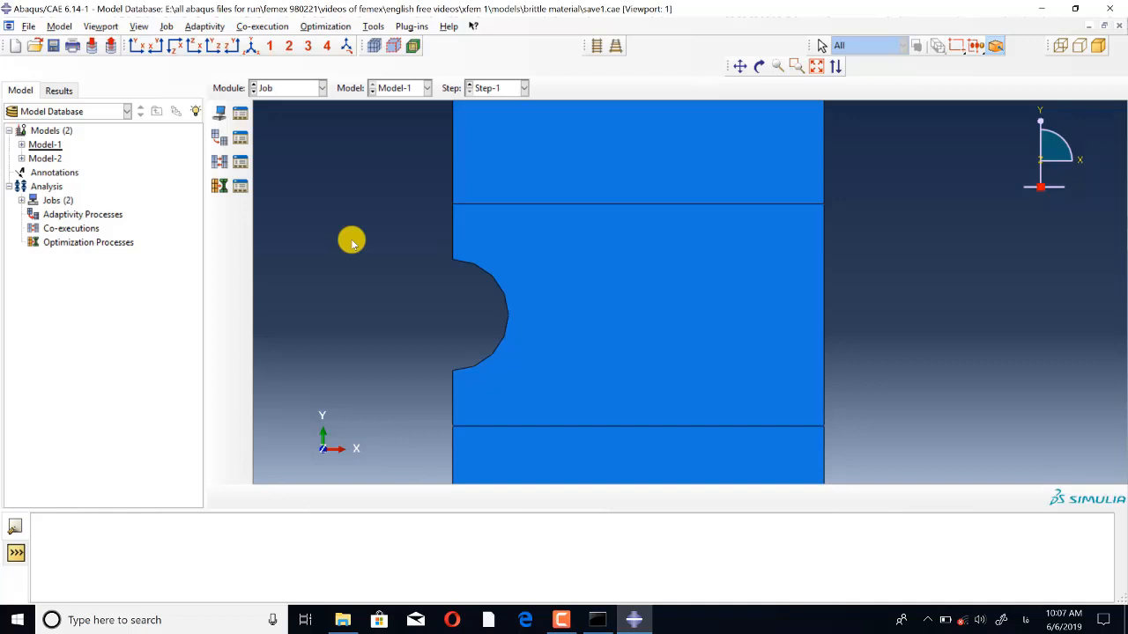
# Switch to Model-2 in the Mesh module and examine its mesh around the notch.
pyautogui.click(304, 89)
pyautogui.click(307, 94)
pyautogui.click(421, 89)
pyautogui.click(397, 116)
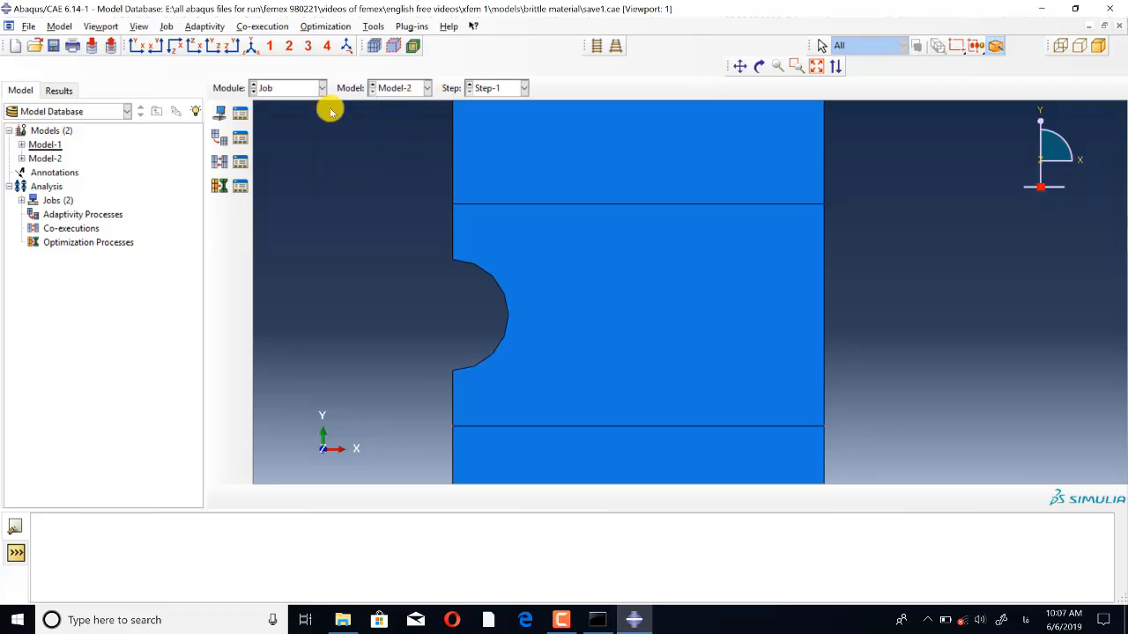
pyautogui.click(293, 89)
pyautogui.click(291, 185)
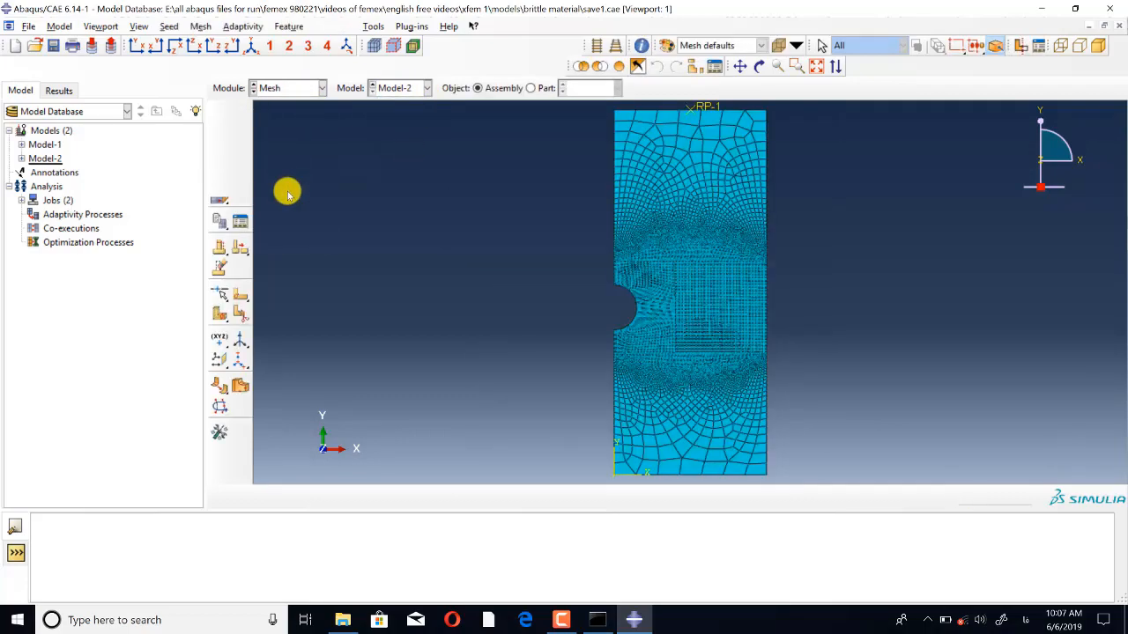
pyautogui.scroll(10, 522, 317)
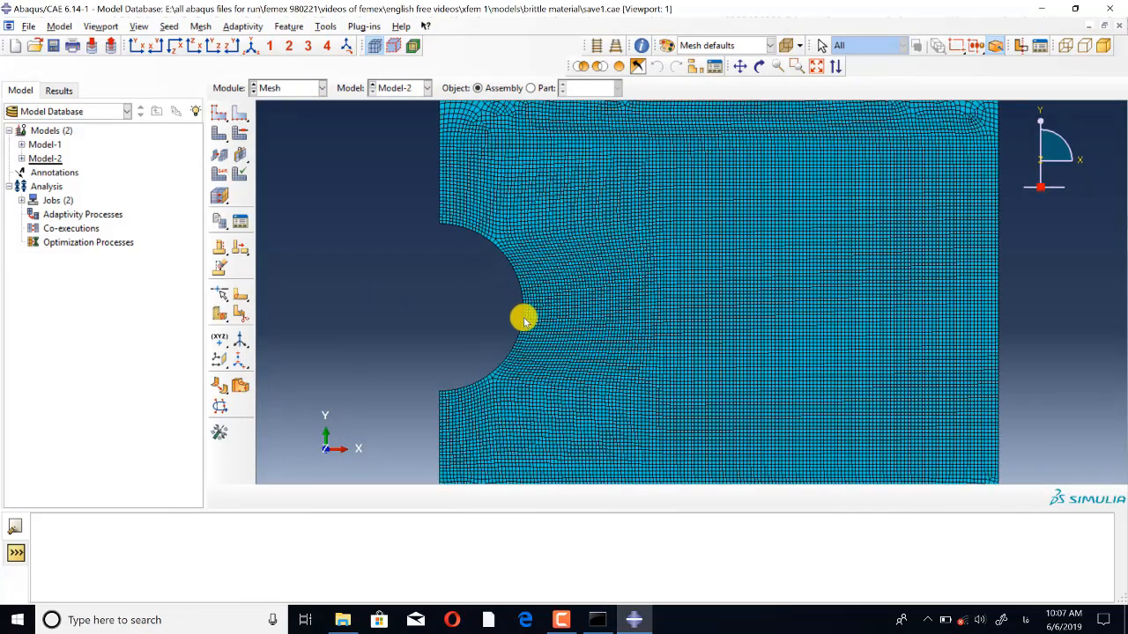
pyautogui.scroll(-10, 464, 271)
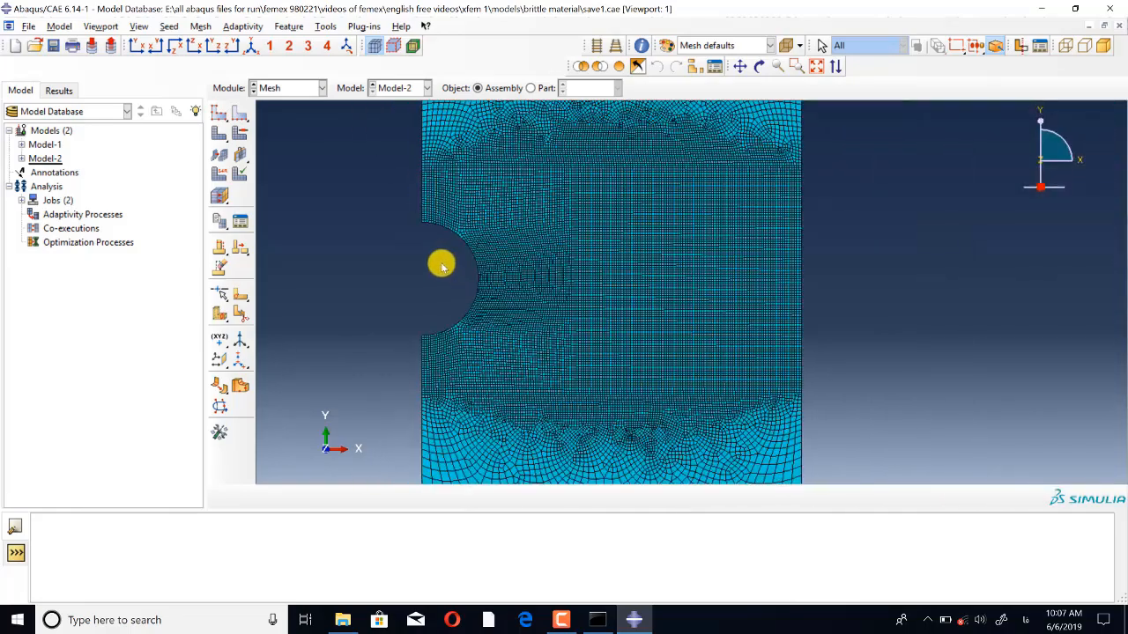
pyautogui.scroll(4, 464, 271)
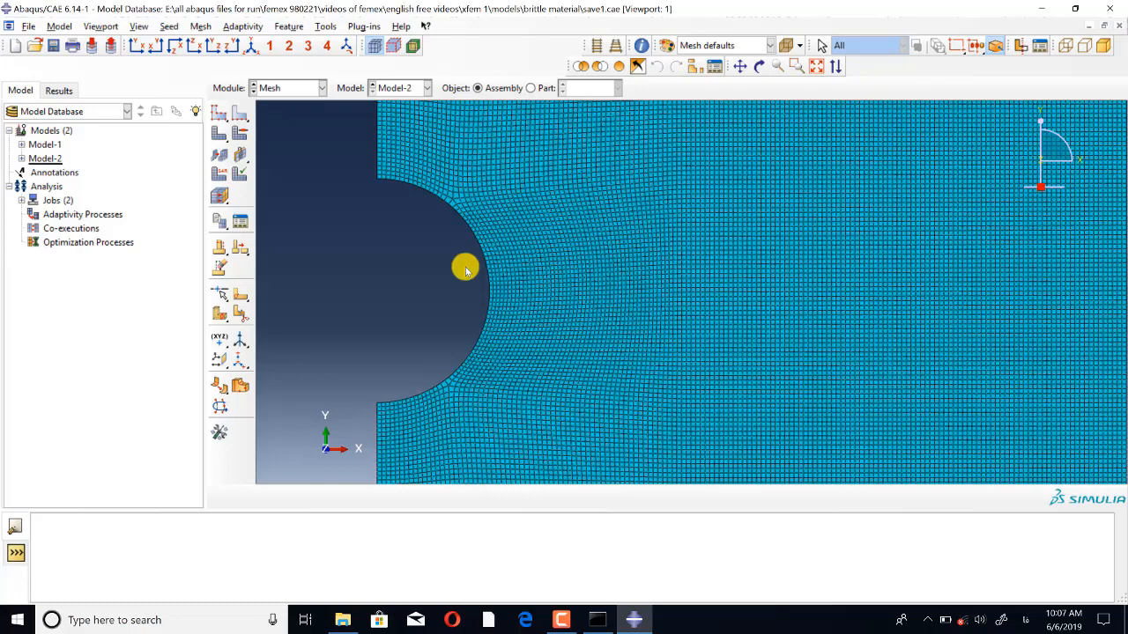
pyautogui.scroll(-2, 467, 271)
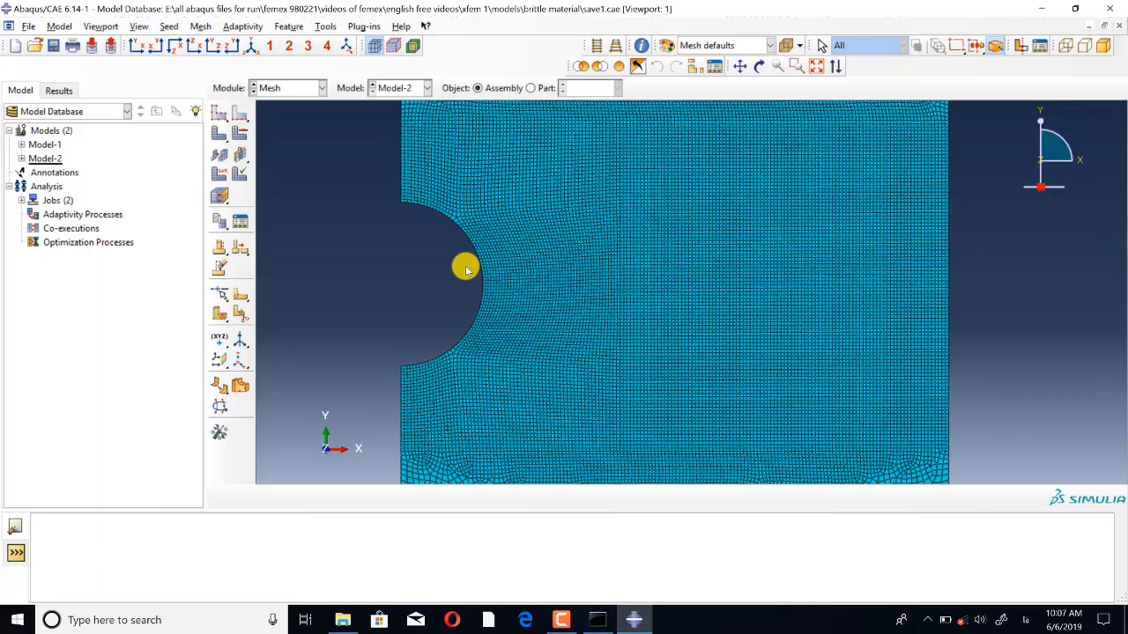
# Open the results of Job-2 from the Job module's manager.
pyautogui.click(289, 88)
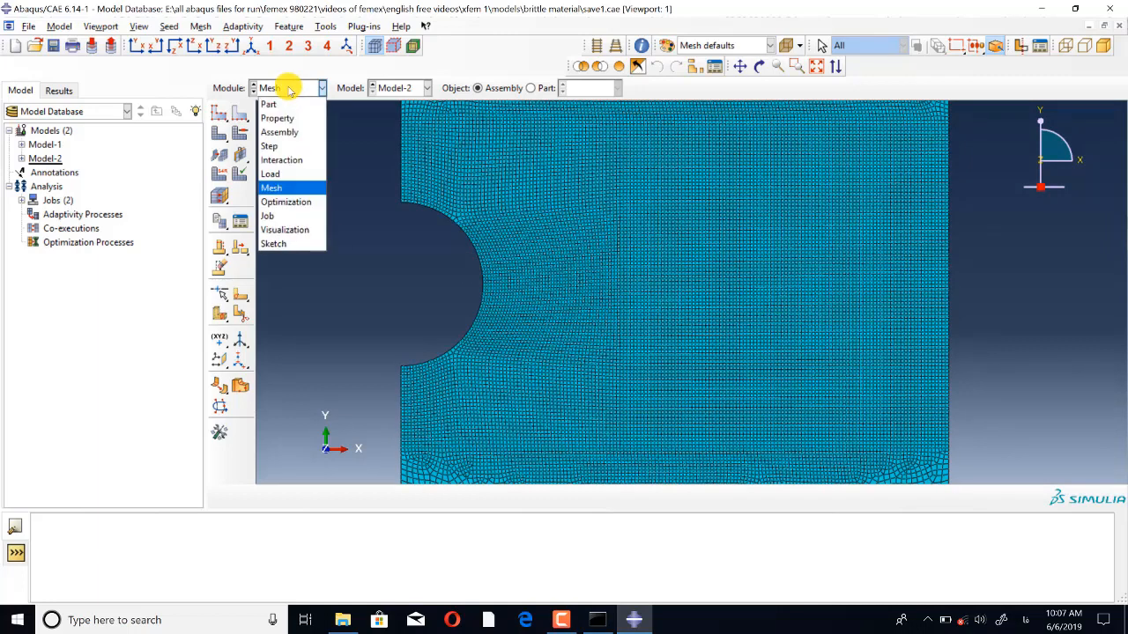
pyautogui.click(290, 215)
pyautogui.click(241, 116)
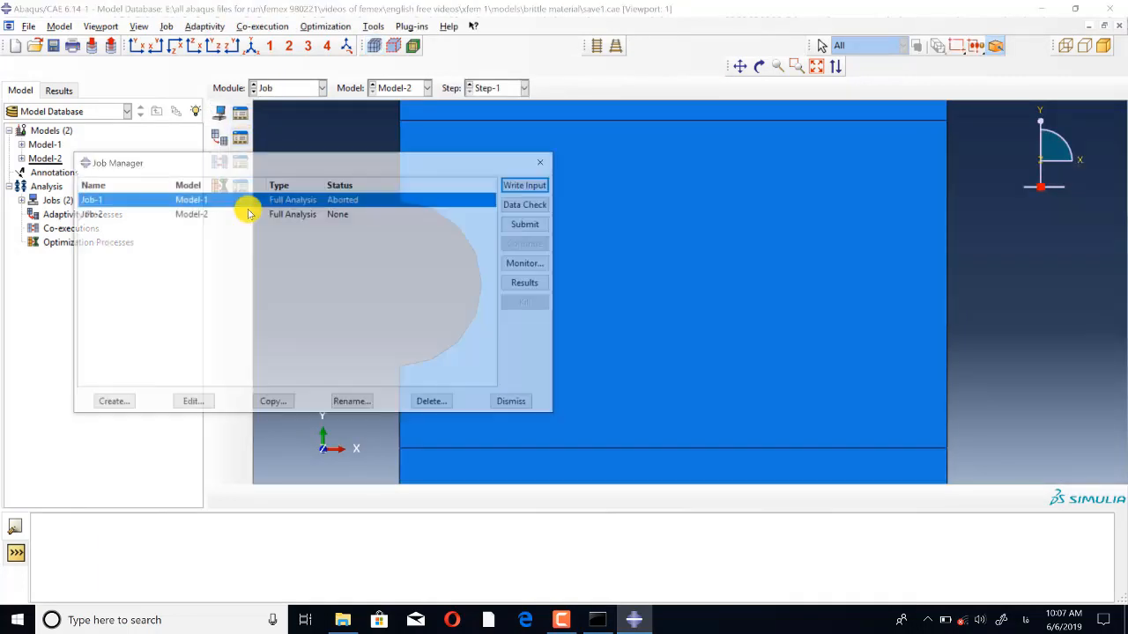
pyautogui.click(314, 215)
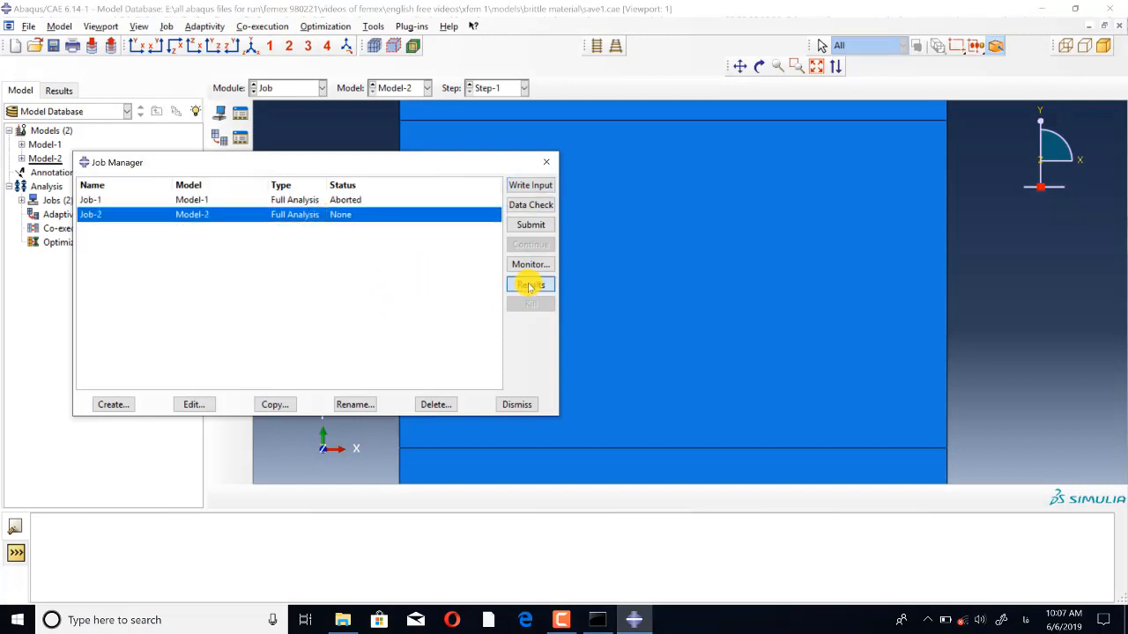
pyautogui.click(530, 283)
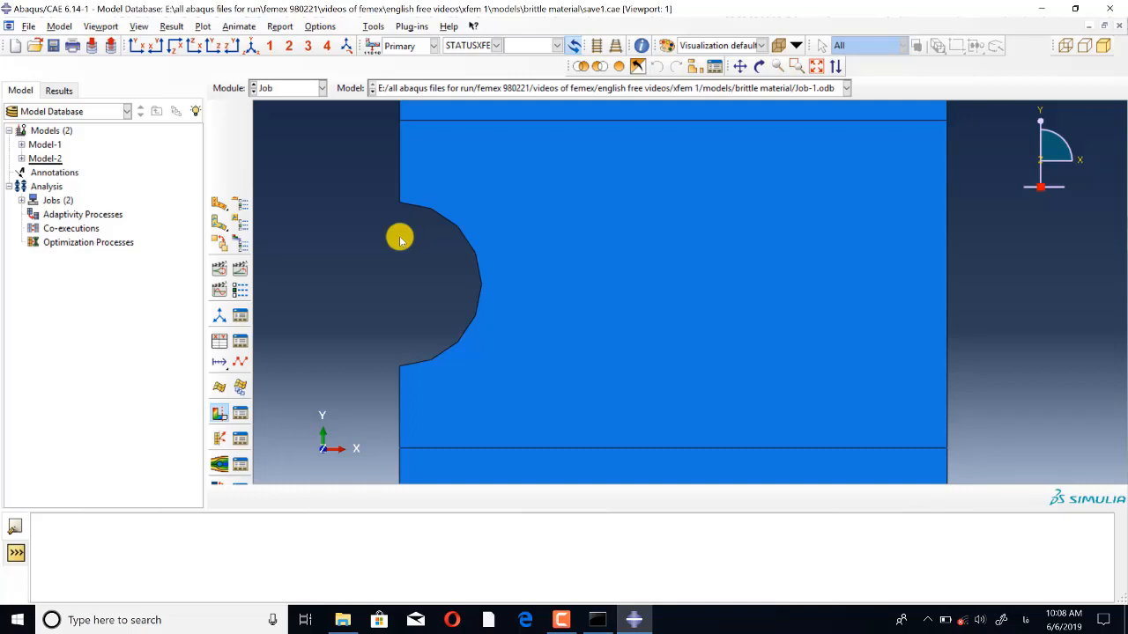
# Check the size of the Job-2 ODB file in File Explorer, then return to Abaqus/CAE.
pyautogui.click(342, 619)
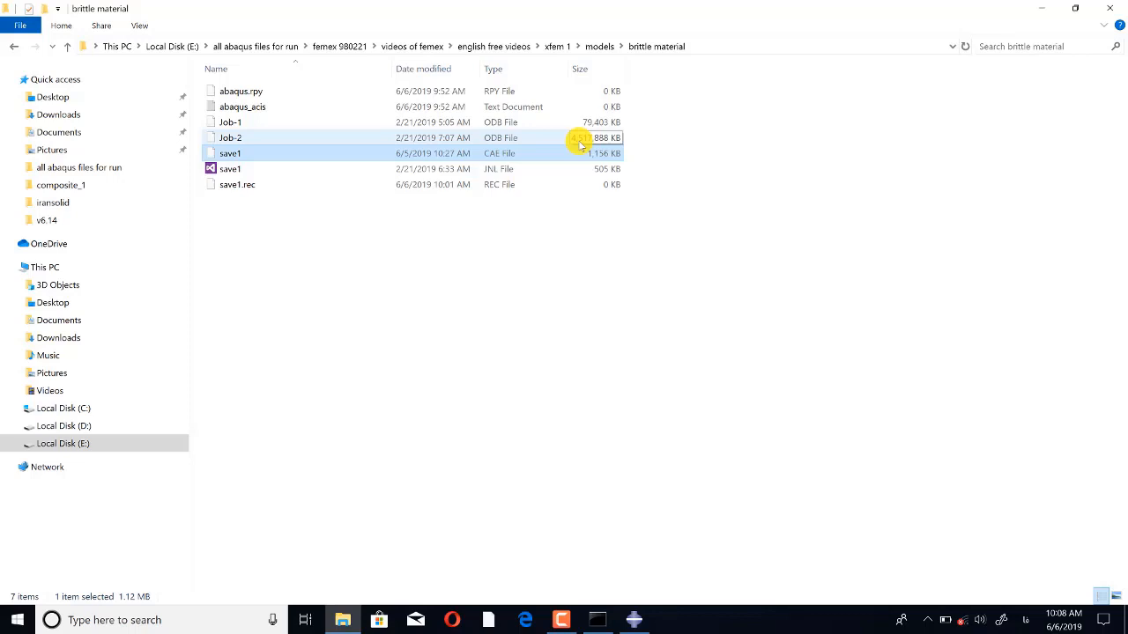
pyautogui.click(635, 620)
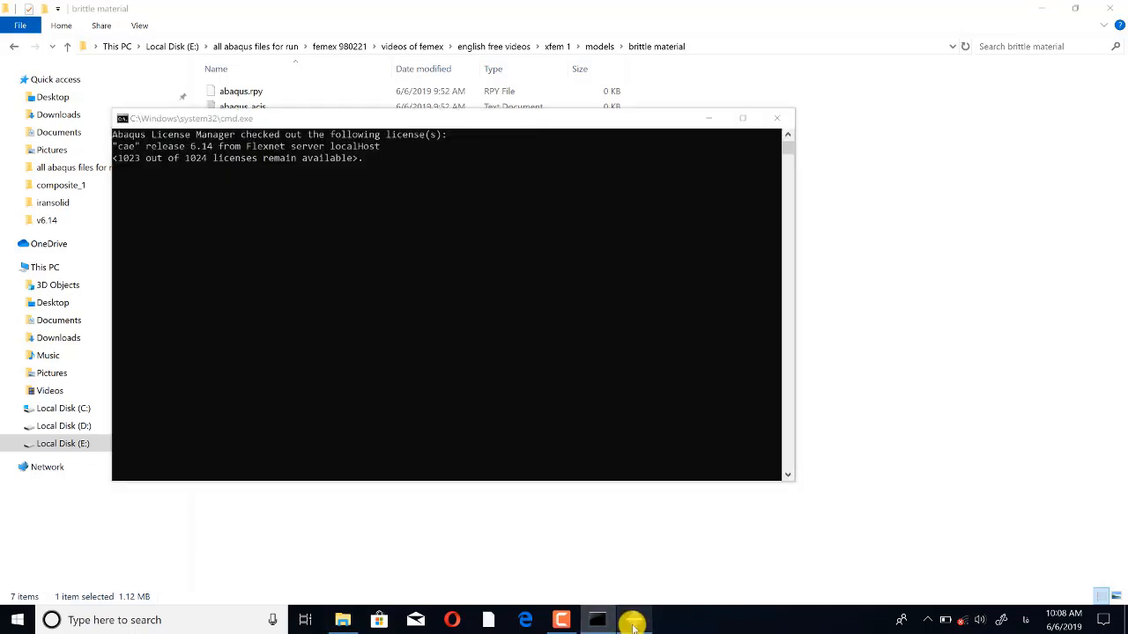
pyautogui.click(708, 118)
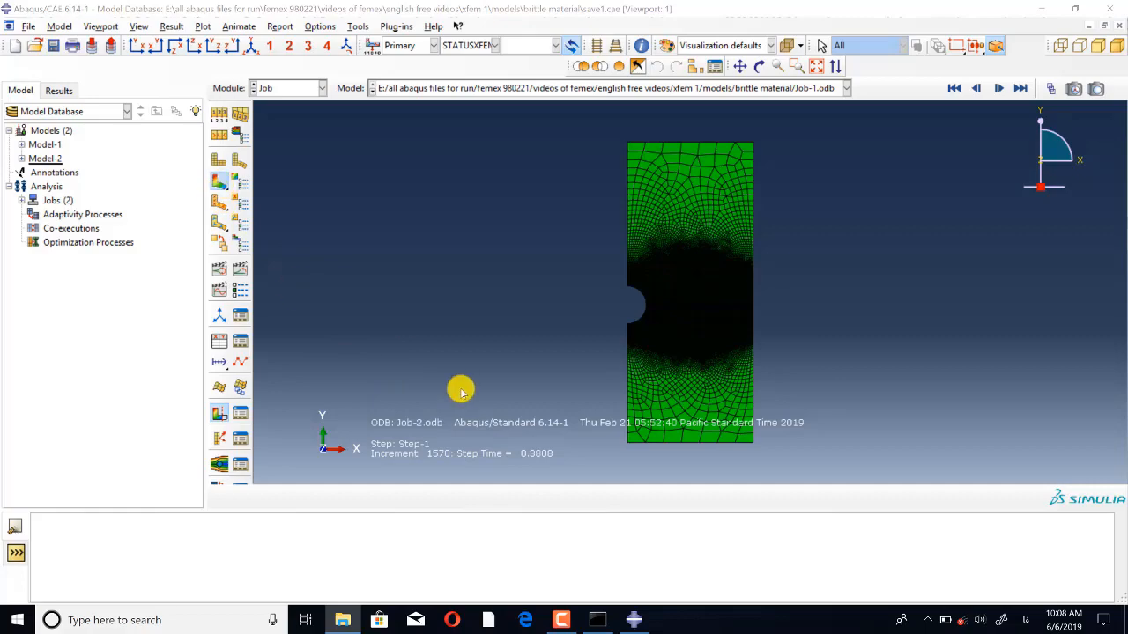
# Plot the Mises stress contours of Job-2 on the deformed plate around the notch and crack.
pyautogui.scroll(6, 461, 392)
pyautogui.scroll(-5, 529, 379)
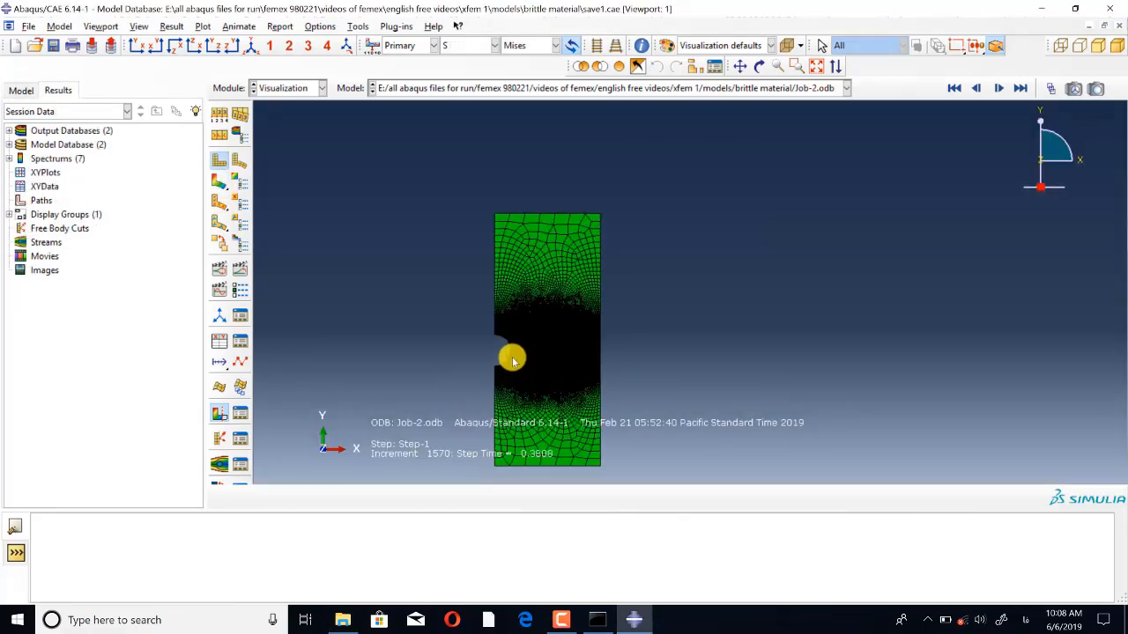
pyautogui.scroll(-8, 512, 359)
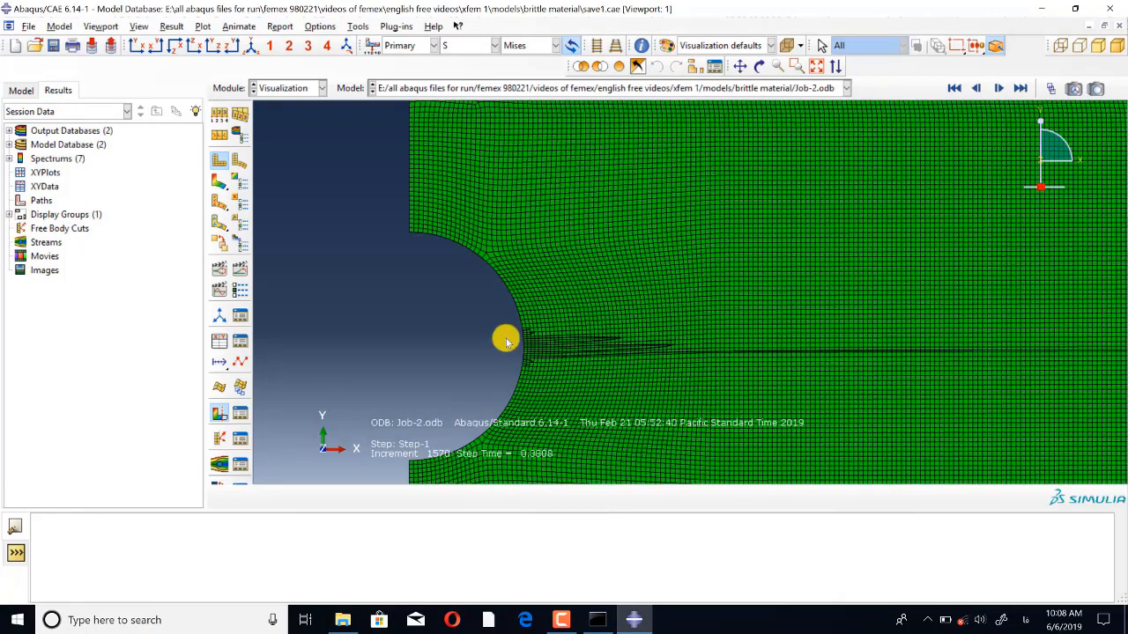
pyautogui.click(220, 181)
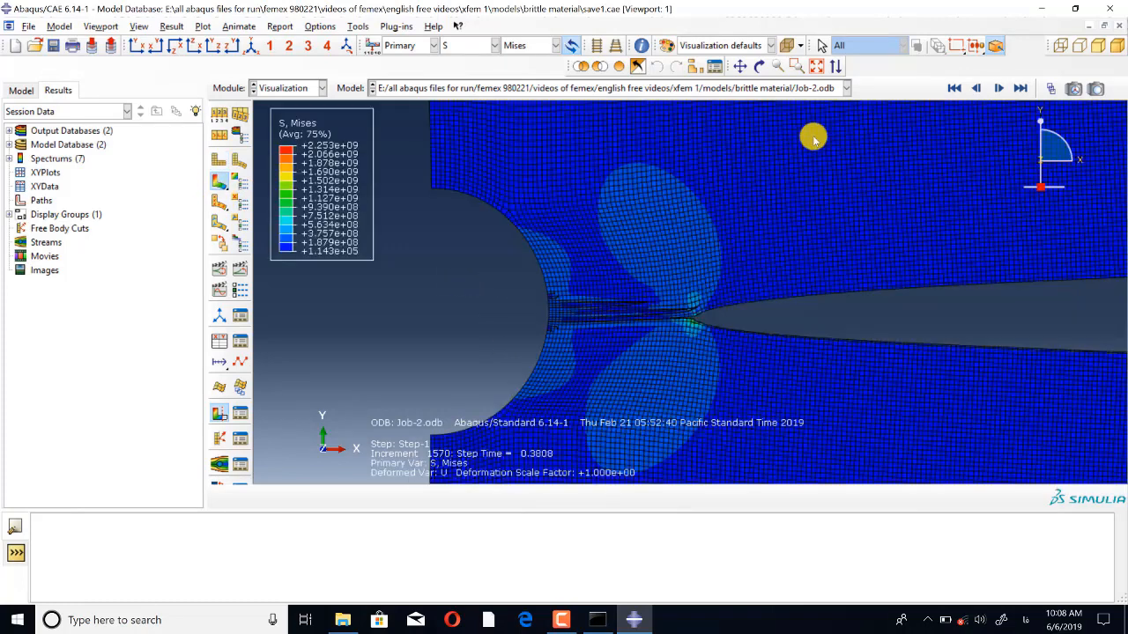
# Open the Frame Selector, set Job-2's results back to frame 0 and inspect the mesh at the notch edge.
pyautogui.click(1074, 88)
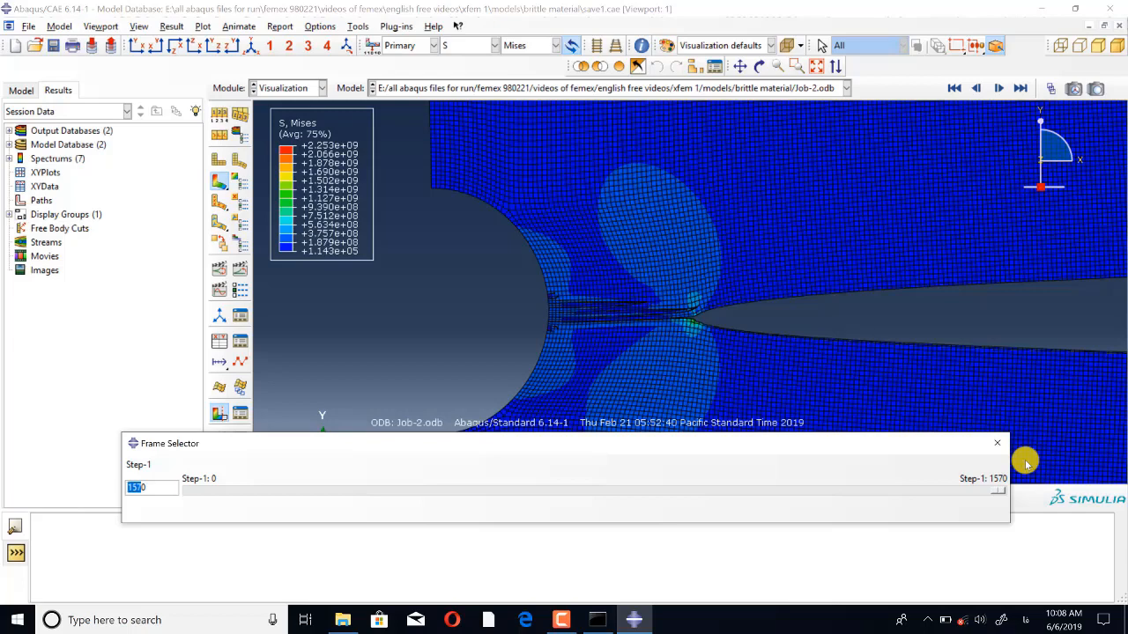
pyautogui.scroll(3, 523, 299)
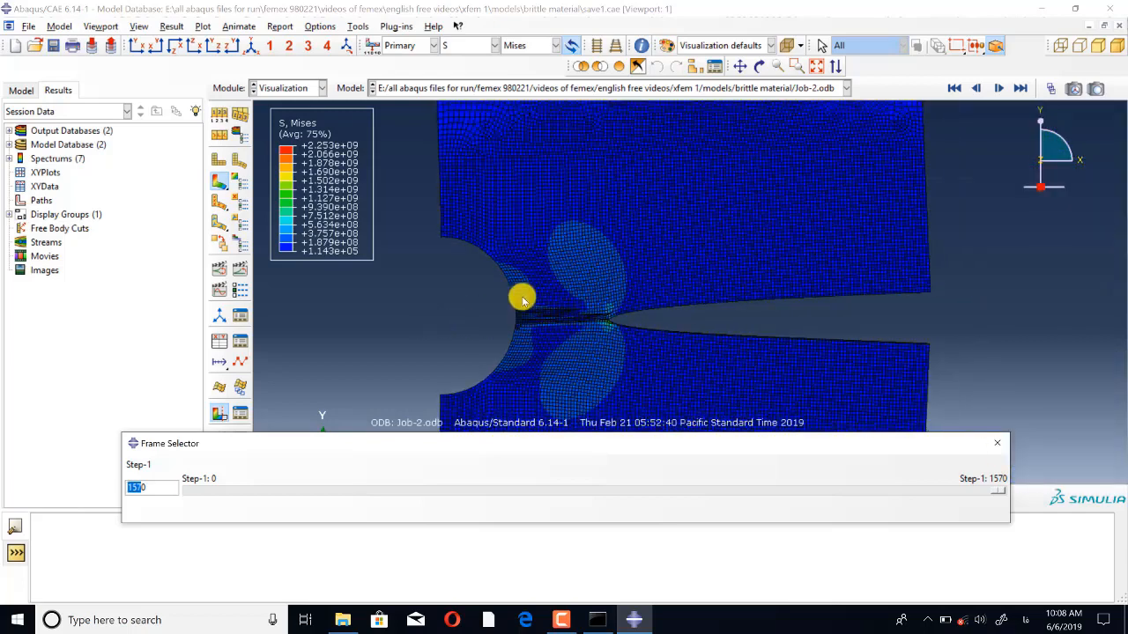
pyautogui.scroll(-3, 572, 292)
pyautogui.moveTo(997, 489); pyautogui.dragTo(181, 480)
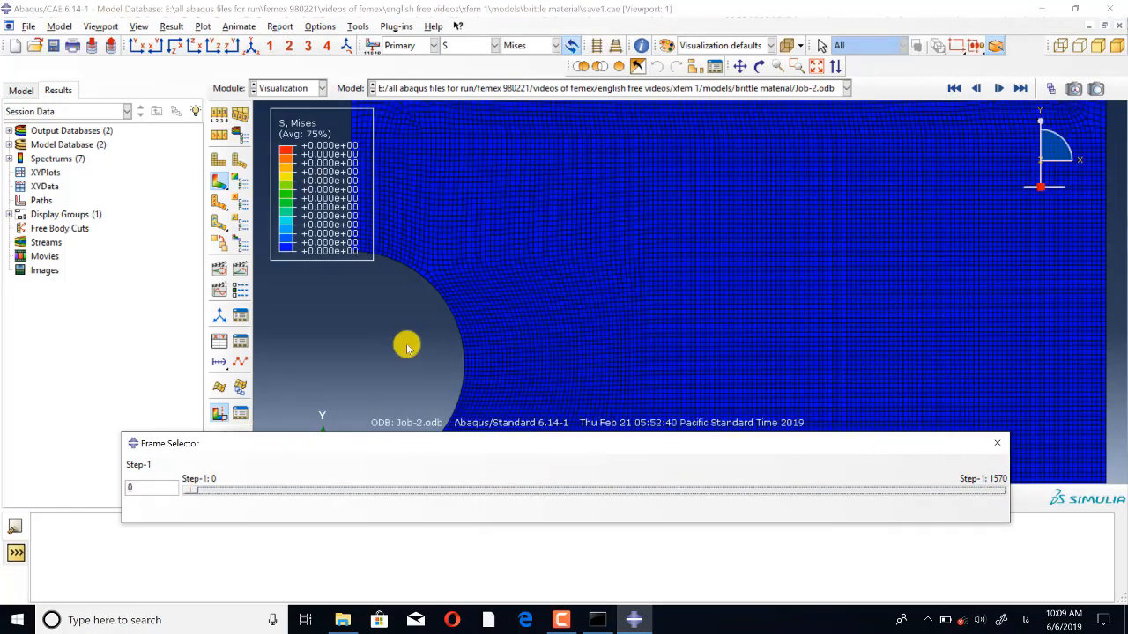
pyautogui.scroll(2, 406, 232)
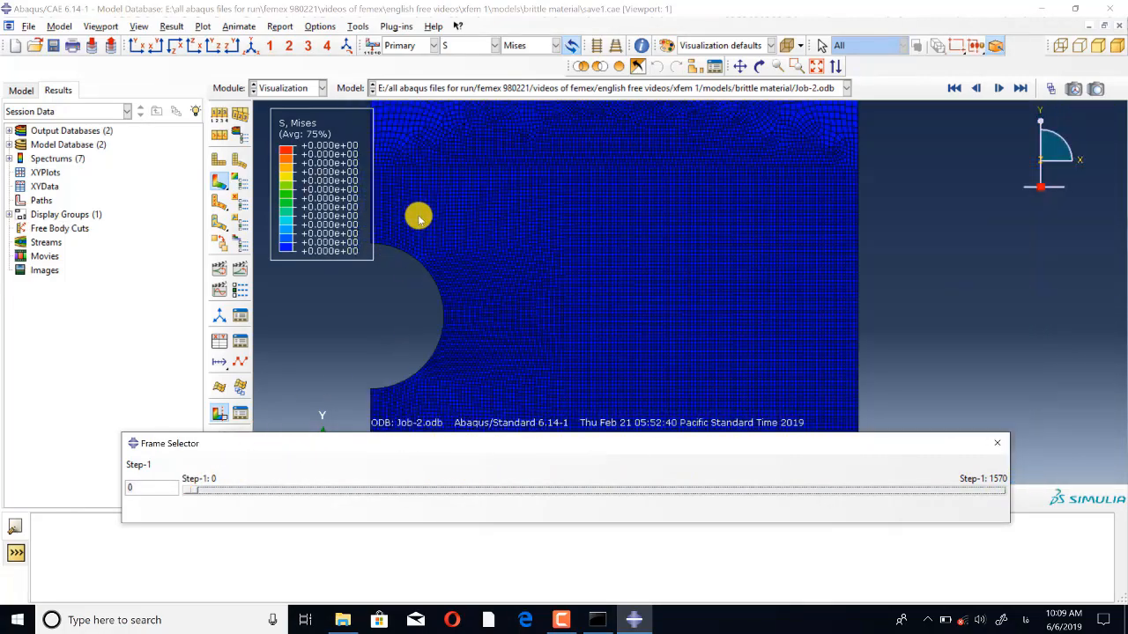
pyautogui.scroll(-2, 442, 336)
pyautogui.scroll(-2, 437, 324)
pyautogui.scroll(2, 441, 308)
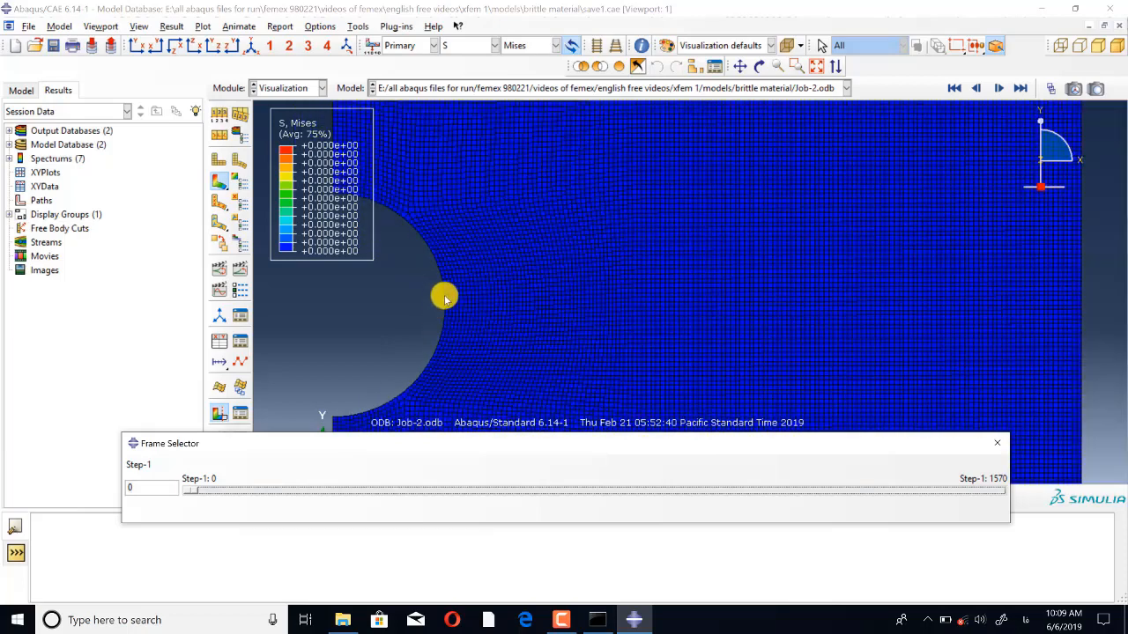
pyautogui.scroll(-2, 445, 300)
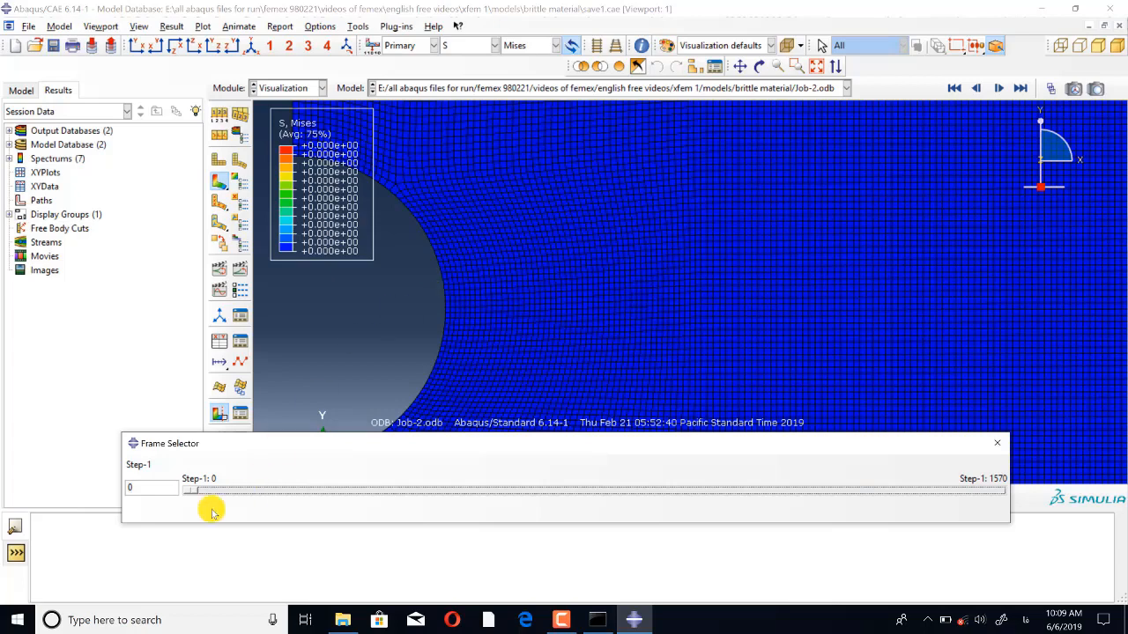
# Step Job-2's results through frames 6 and 4 and examine the notch edge for the first cracks.
pyautogui.moveTo(188, 496)
pyautogui.mouseDown()
pyautogui.moveTo(199, 495)
pyautogui.moveTo(188, 490)
pyautogui.mouseUp()
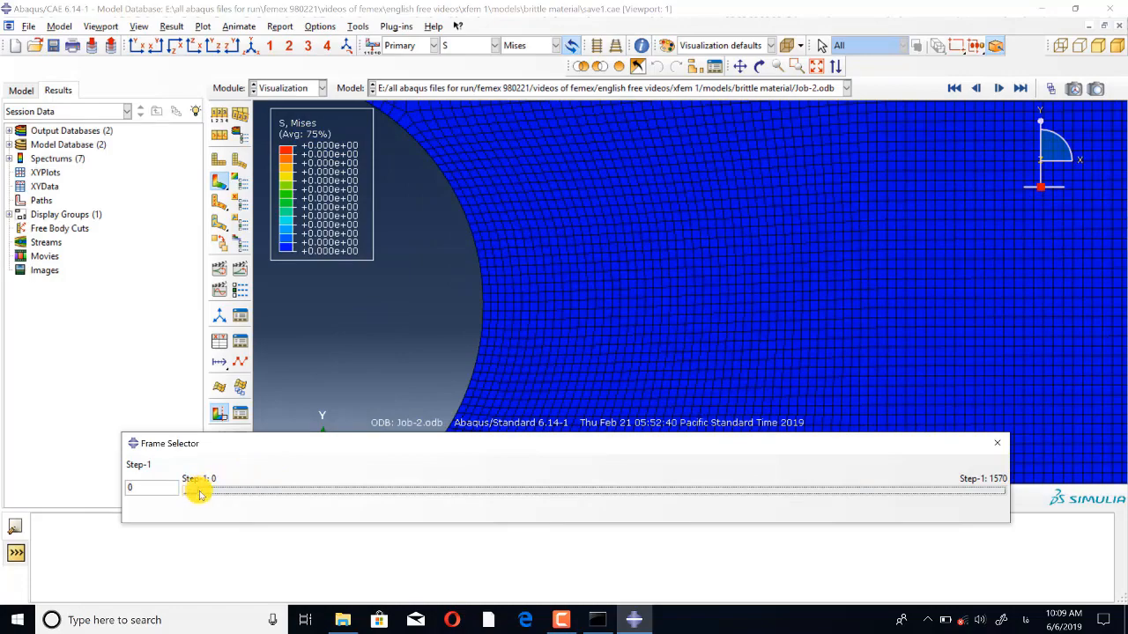
pyautogui.moveTo(200, 494); pyautogui.dragTo(195, 494)
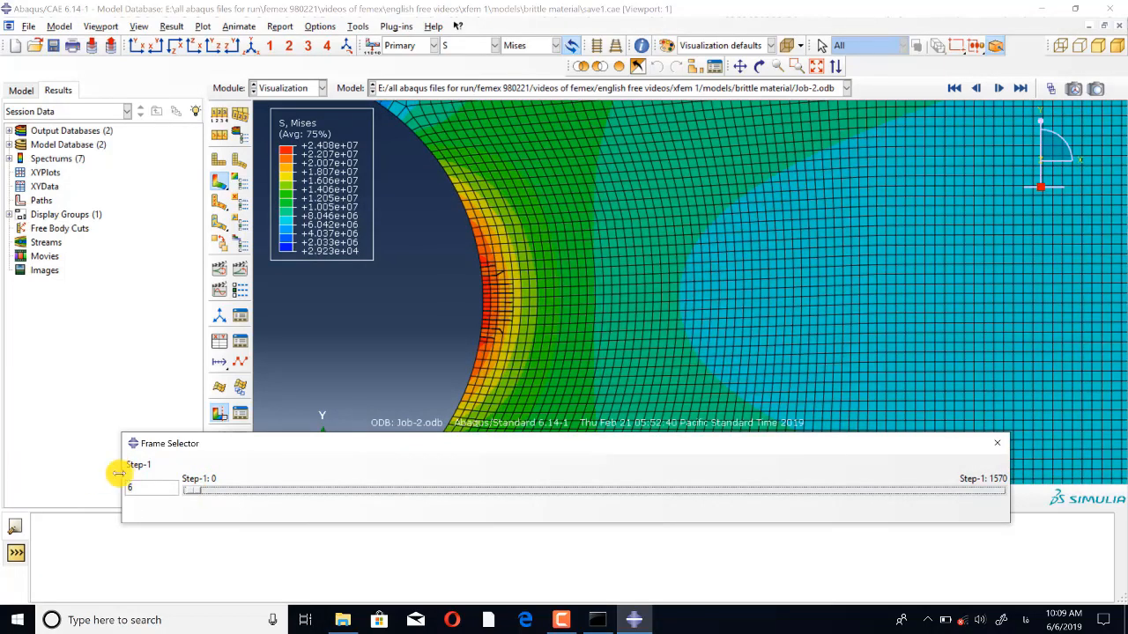
pyautogui.moveTo(122, 476); pyautogui.dragTo(3, 482)
pyautogui.moveTo(325, 443); pyautogui.dragTo(423, 453)
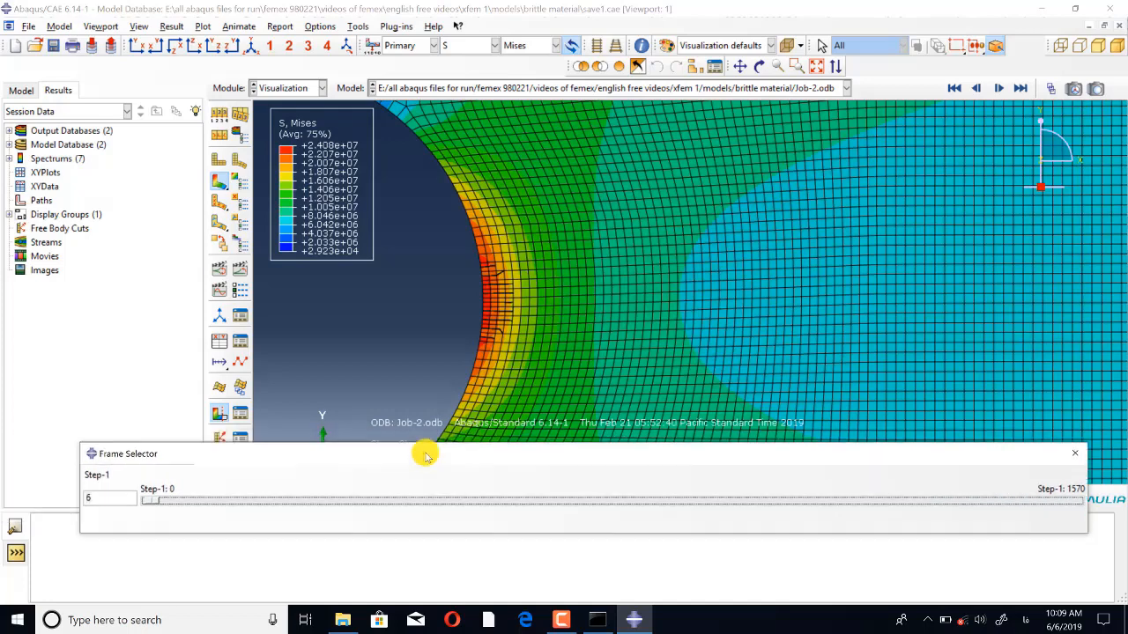
pyautogui.moveTo(155, 504); pyautogui.dragTo(156, 504)
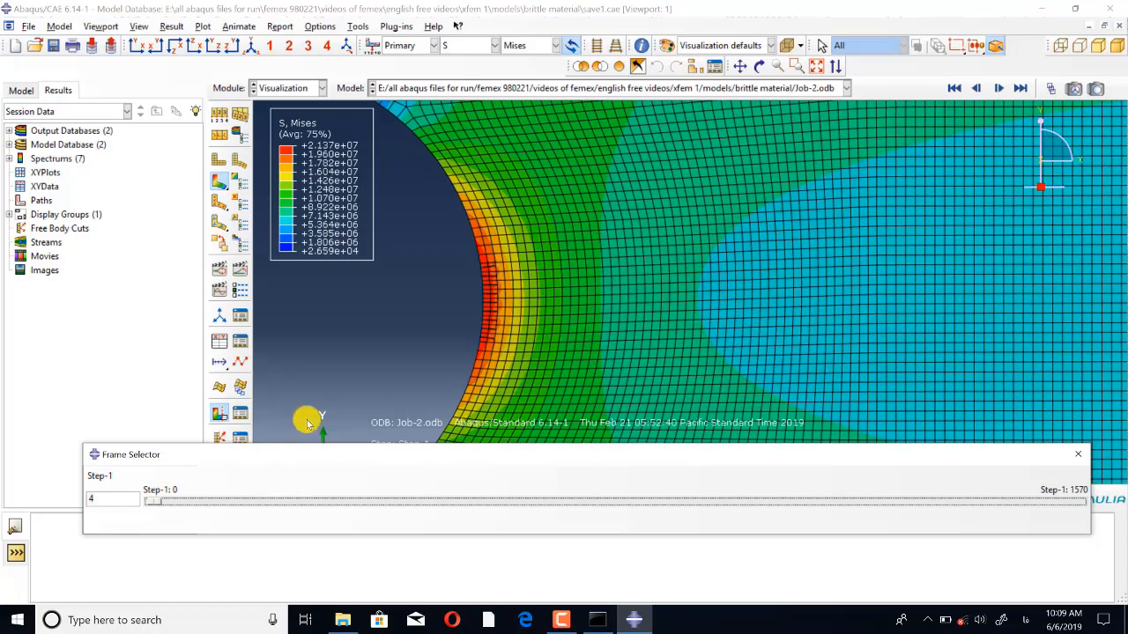
pyautogui.scroll(5, 428, 307)
pyautogui.scroll(3, 423, 334)
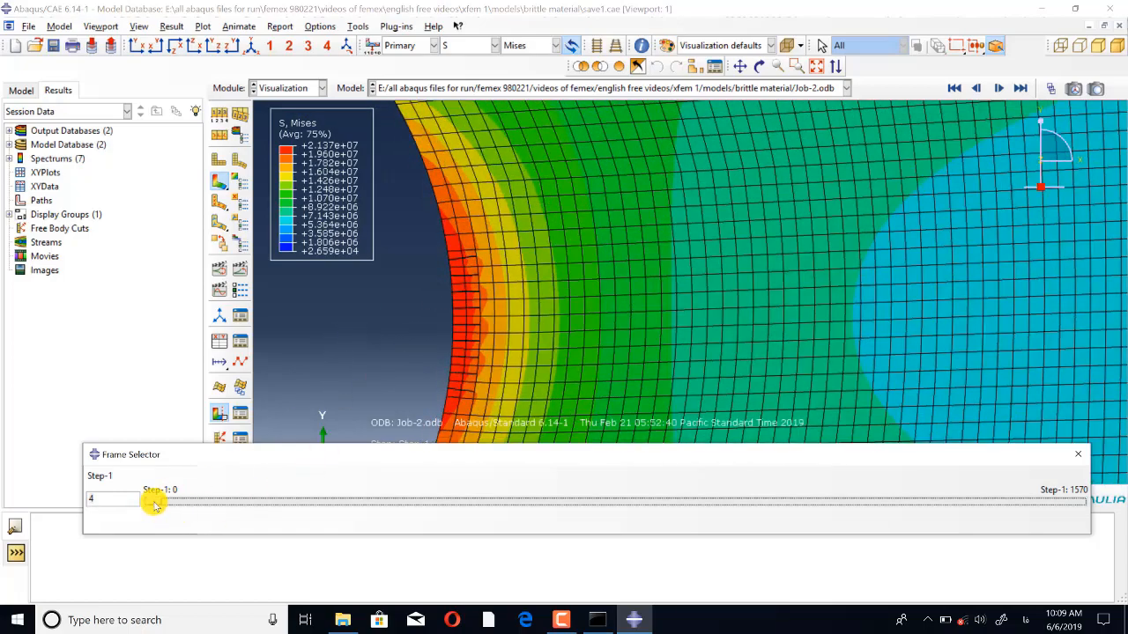
# Advance Job-2's Mises stress plot to frames 133 and 342 and examine how the cracks grow from the notch.
pyautogui.moveTo(154, 504); pyautogui.dragTo(230, 501)
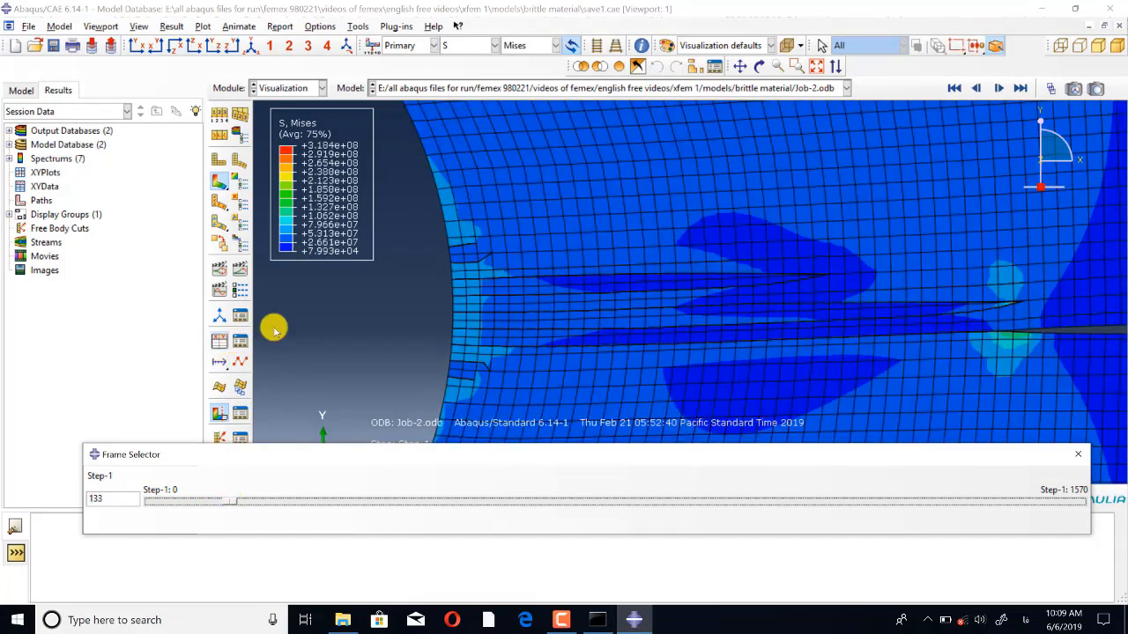
pyautogui.scroll(-2, 453, 264)
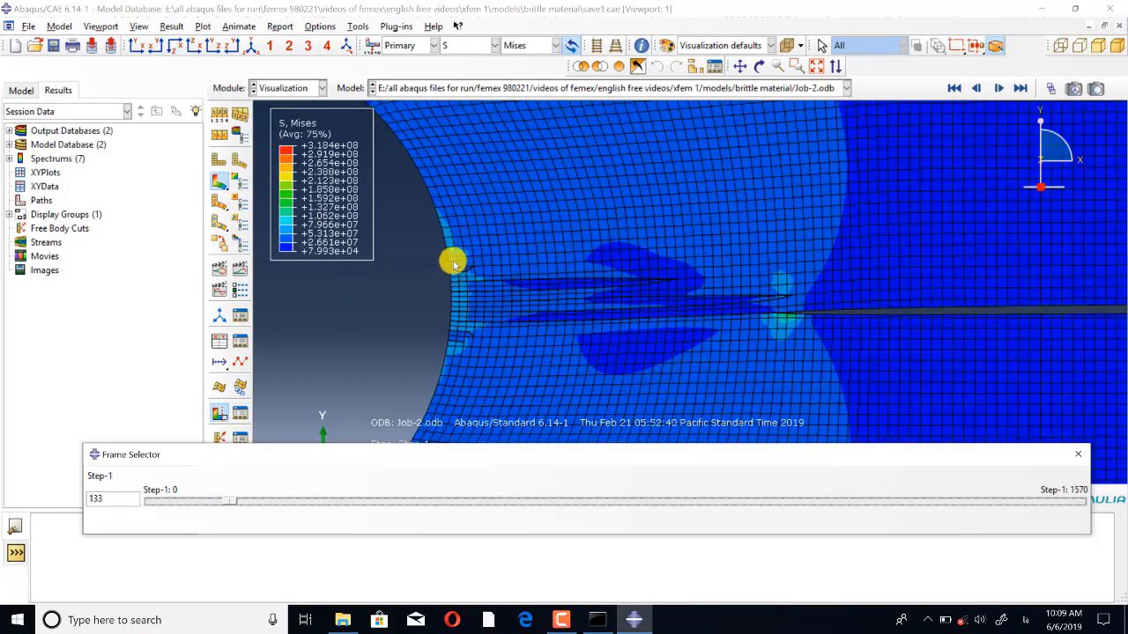
pyautogui.scroll(-2, 449, 262)
pyautogui.scroll(-1, 426, 259)
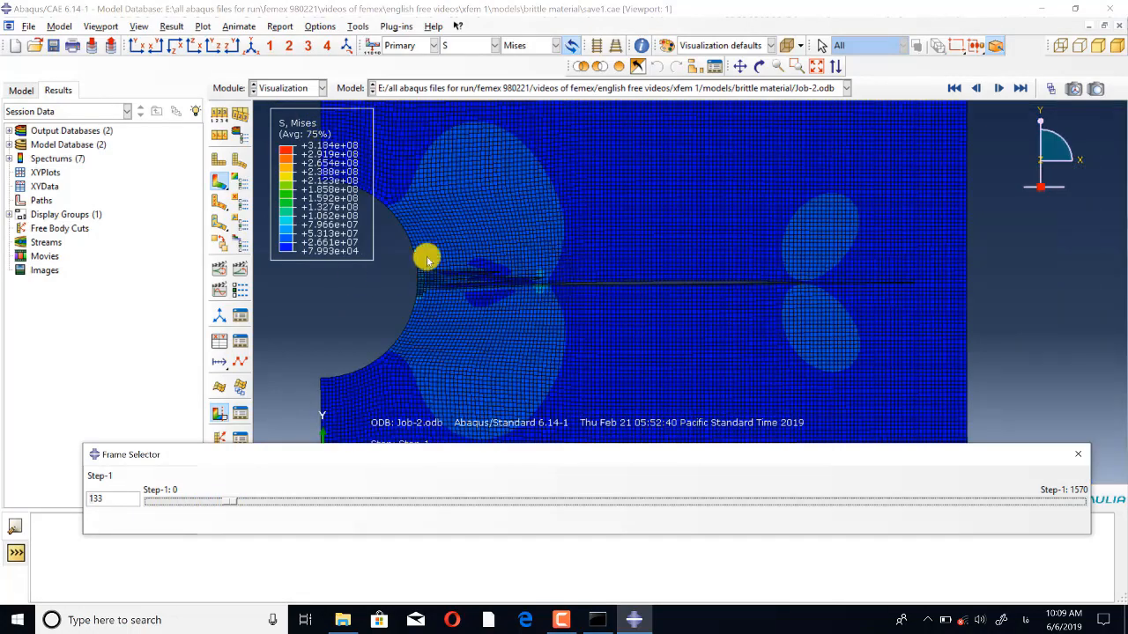
pyautogui.scroll(1, 426, 259)
pyautogui.moveTo(229, 503); pyautogui.dragTo(354, 502)
# Plot the STATUSXFEM contours of Job-2 and set the results to frame 129.
pyautogui.click(475, 46)
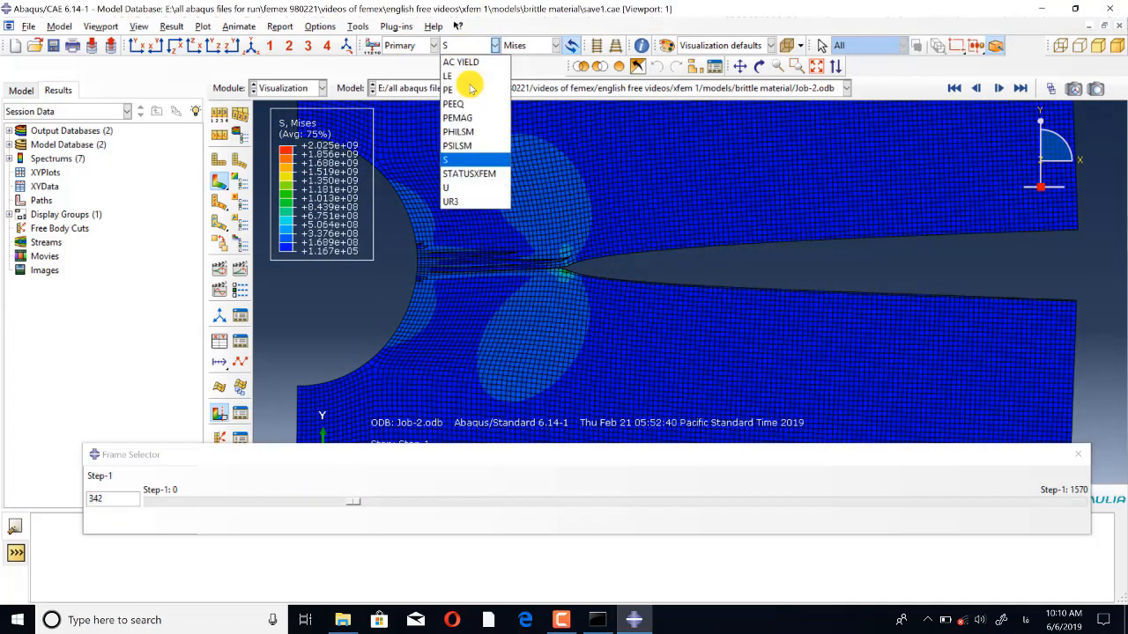
pyautogui.click(465, 175)
pyautogui.scroll(-4, 478, 252)
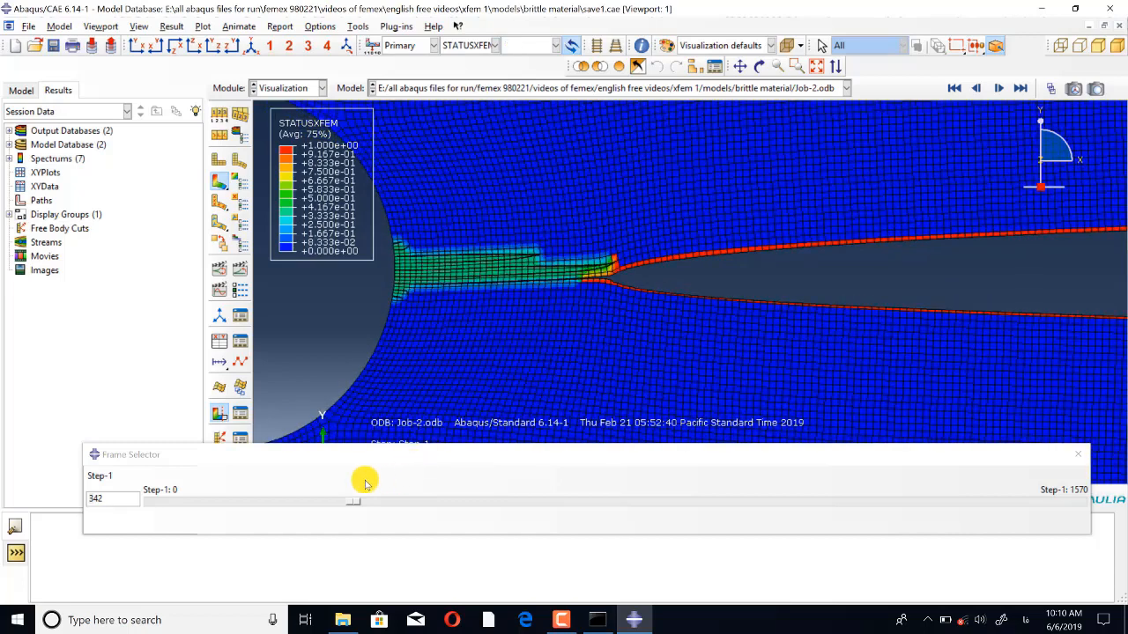
pyautogui.moveTo(350, 502); pyautogui.dragTo(224, 495)
pyautogui.scroll(-2, 314, 336)
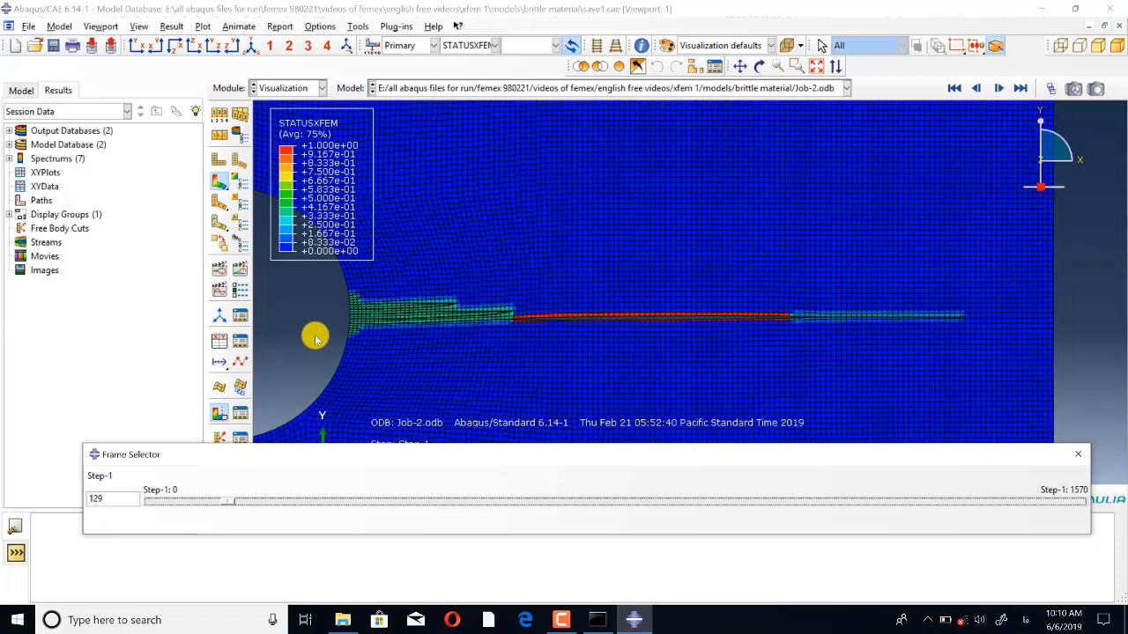
pyautogui.scroll(-3, 315, 336)
pyautogui.scroll(2, 765, 374)
# Set Job-2's results to the last frame, 1570, and inspect the crack status between the notch and the free edge.
pyautogui.moveTo(229, 502); pyautogui.dragTo(1097, 511)
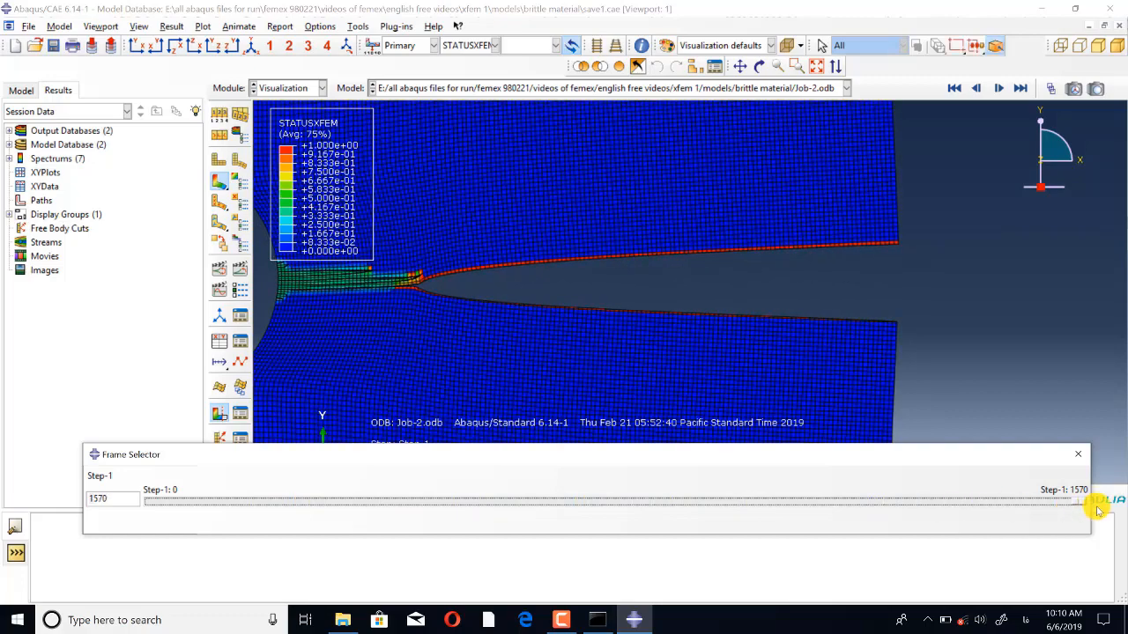
pyautogui.scroll(-2, 711, 256)
pyautogui.scroll(-2, 750, 360)
pyautogui.scroll(2, 548, 260)
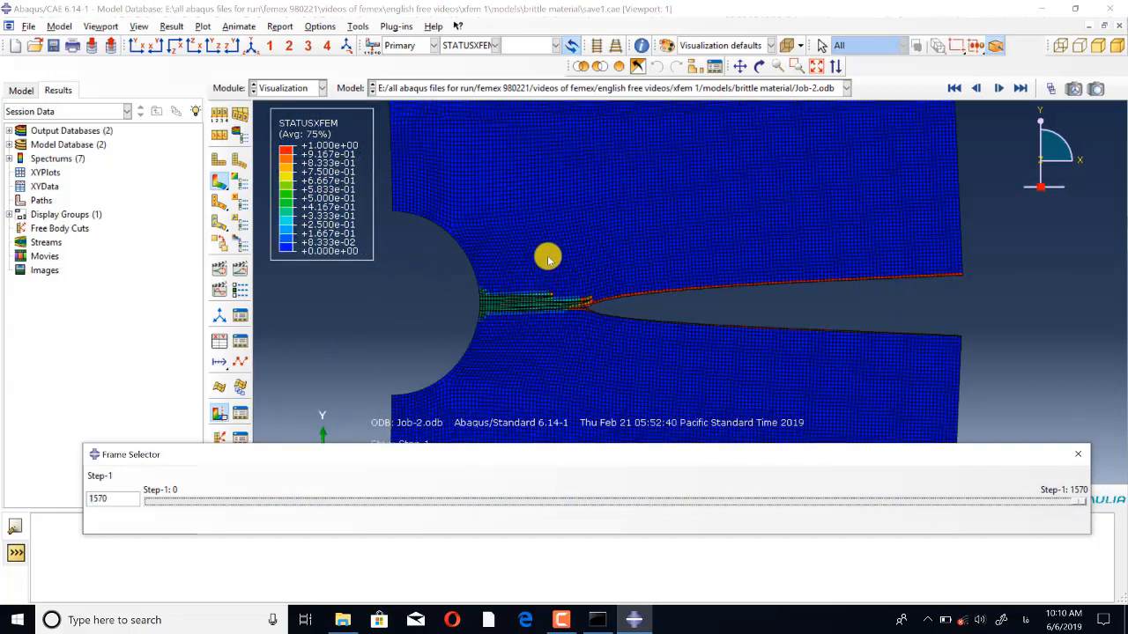
pyautogui.scroll(1, 511, 256)
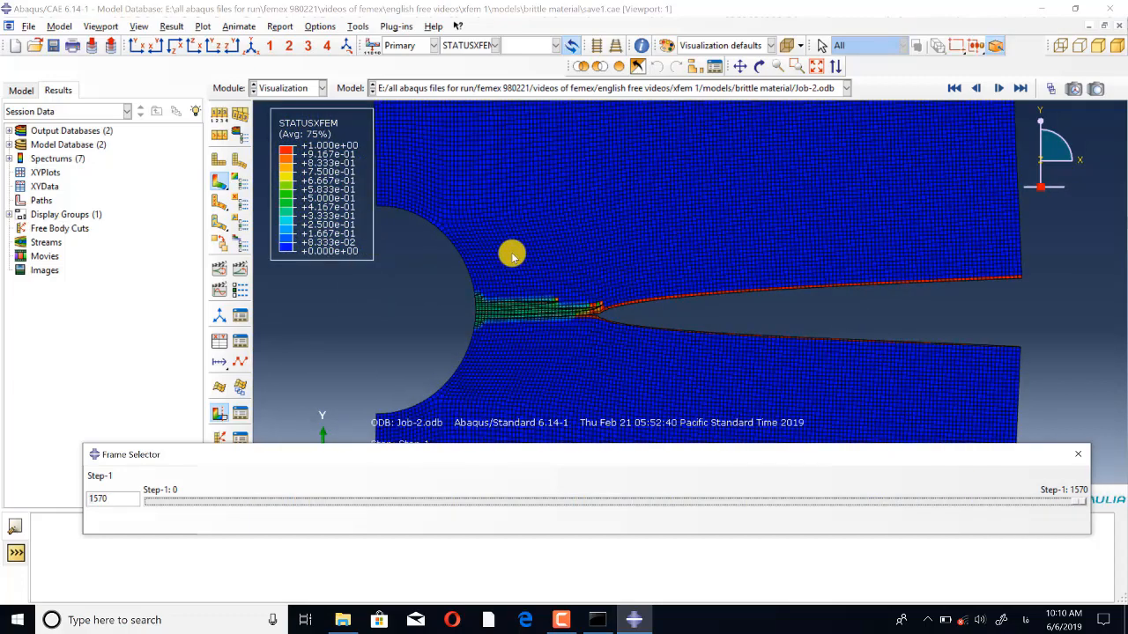
pyautogui.scroll(1, 495, 288)
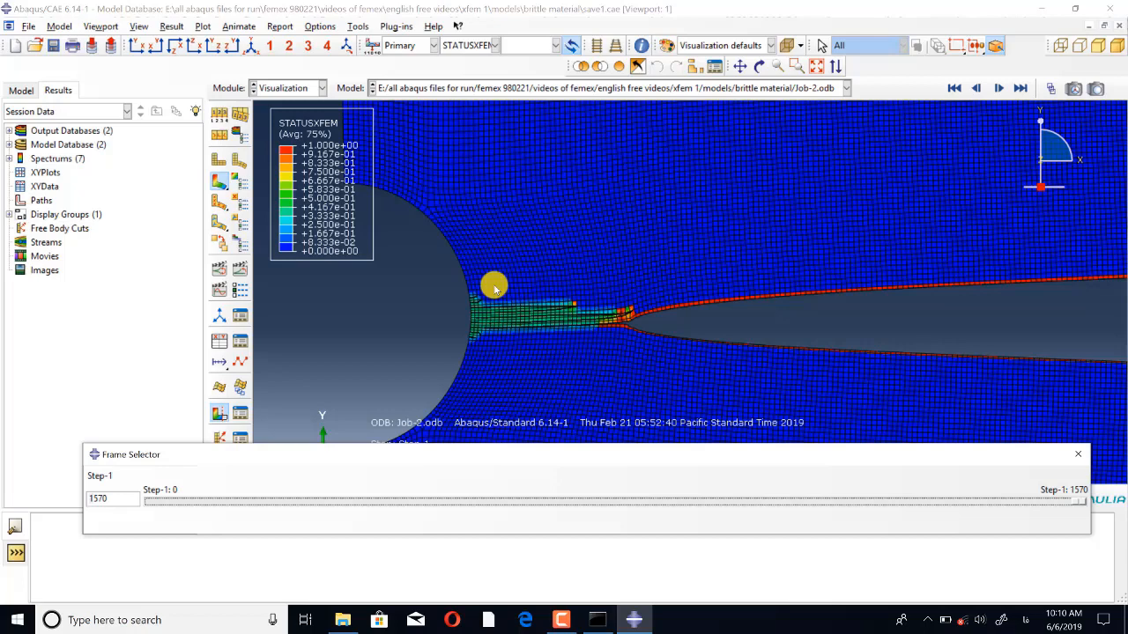
# Return to the Job module, check Job-2's increments in its monitor and close the monitor.
pyautogui.click(323, 88)
pyautogui.click(276, 222)
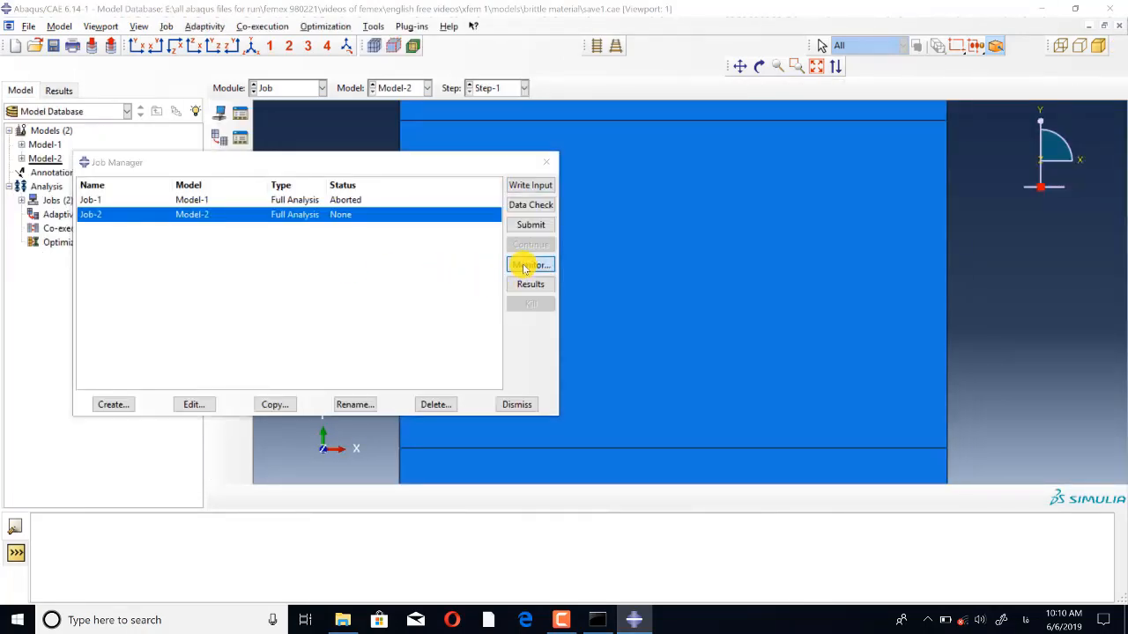
pyautogui.click(527, 265)
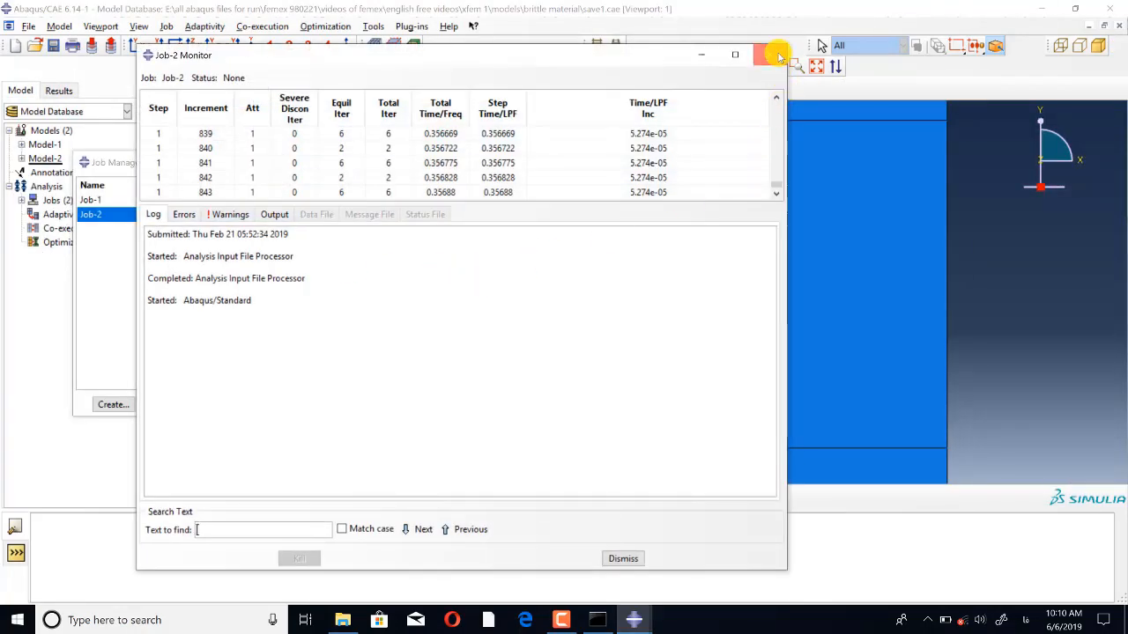
pyautogui.click(779, 55)
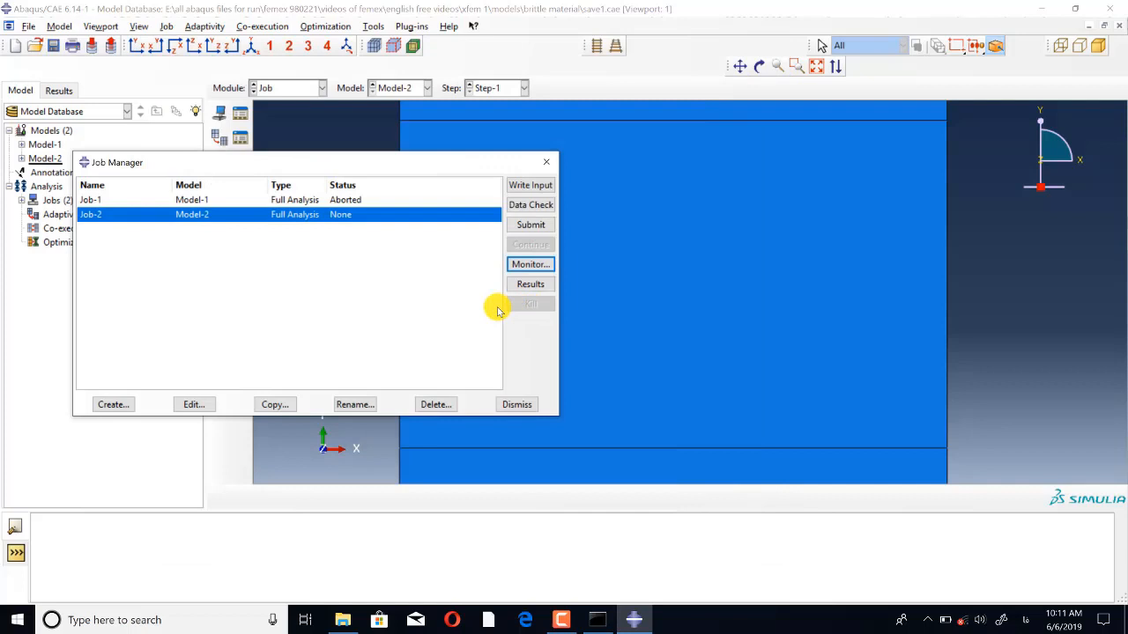
# Review the nodal output precision options of Job-2 and leave the job settings without changing them.
pyautogui.click(196, 405)
pyautogui.click(781, 268)
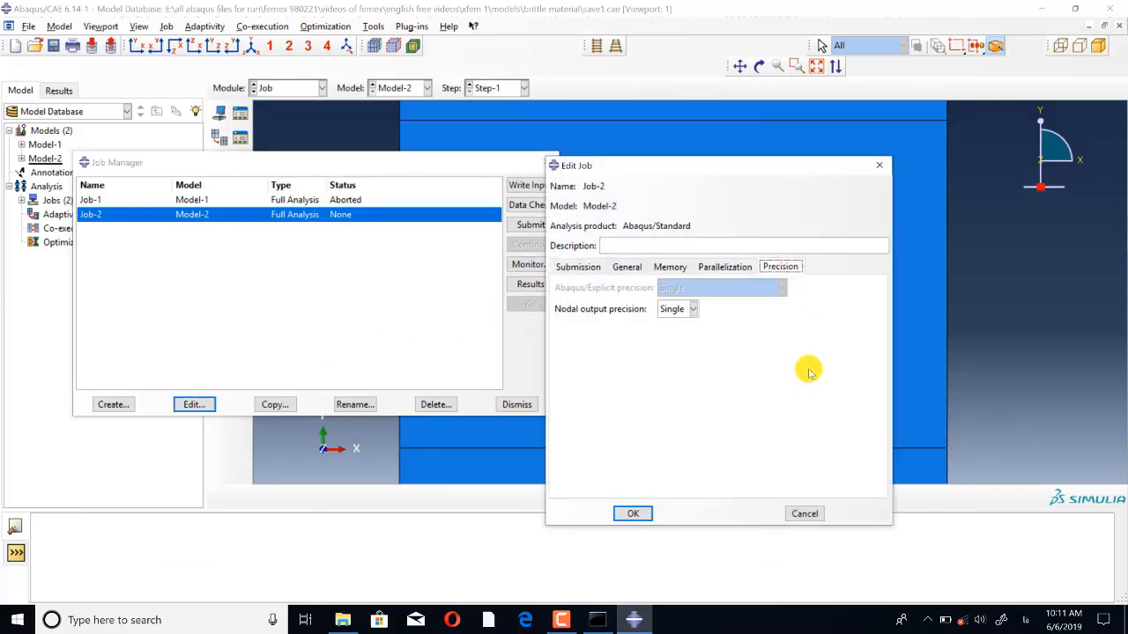
pyautogui.click(674, 310)
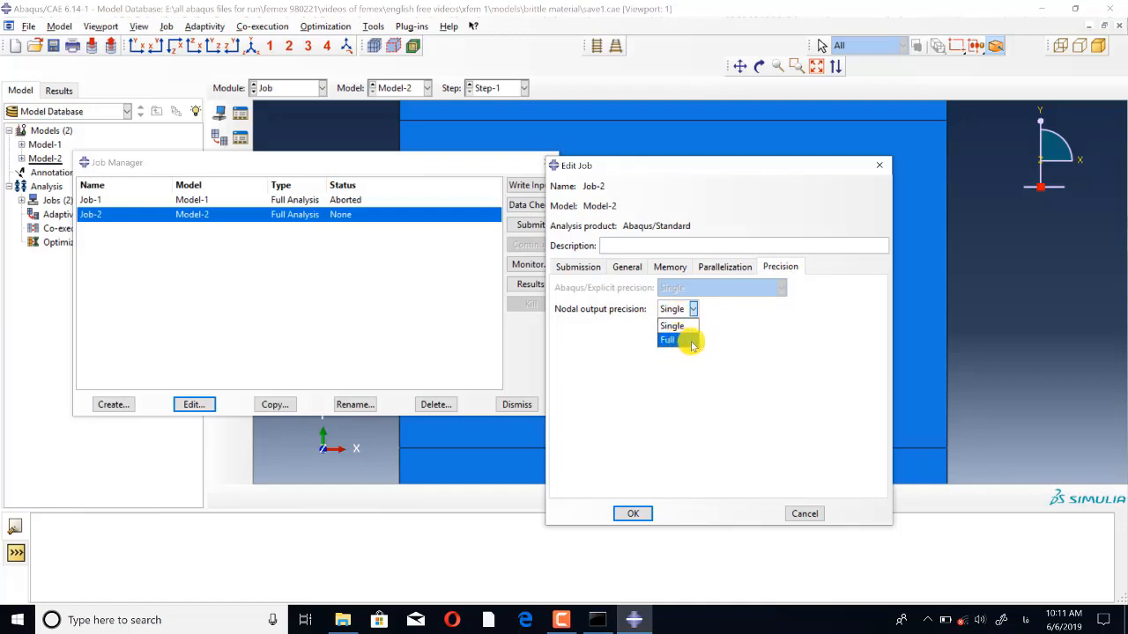
pyautogui.click(757, 370)
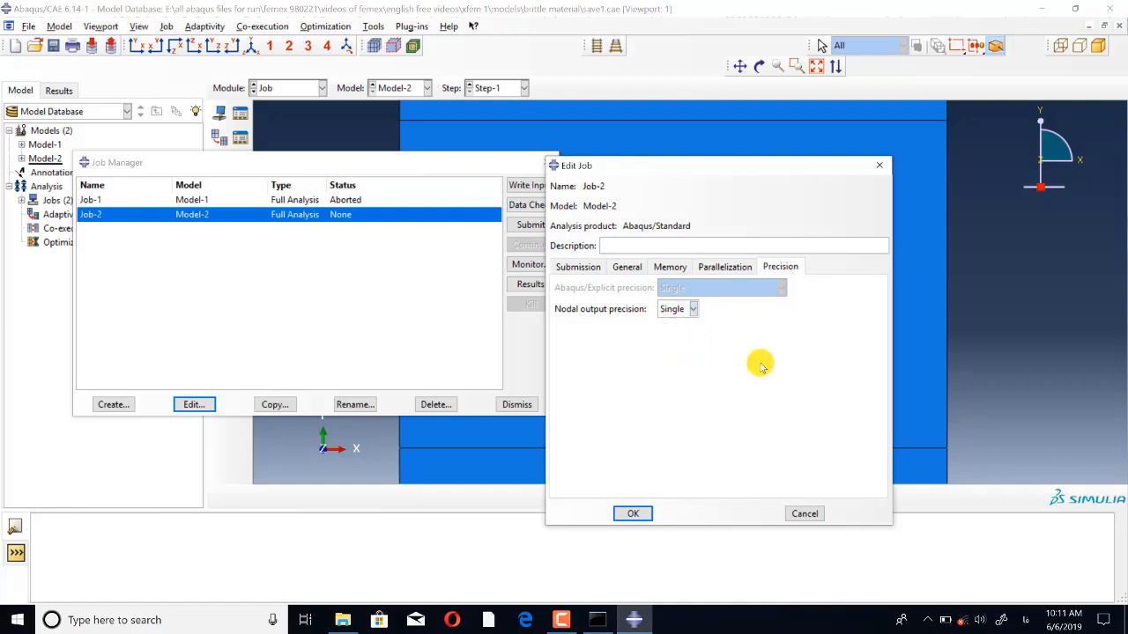
pyautogui.click(878, 164)
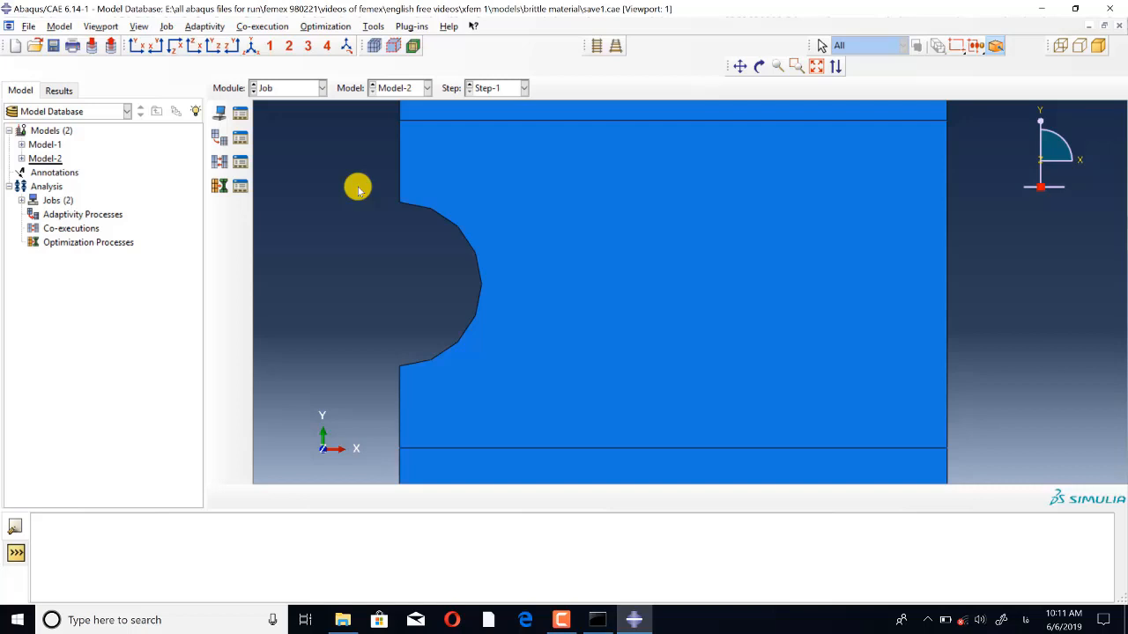
# Reopen the Job-2 results from the job manager and examine the STATUSXFEM contours around the notch and crack.
pyautogui.click(241, 112)
pyautogui.click(530, 284)
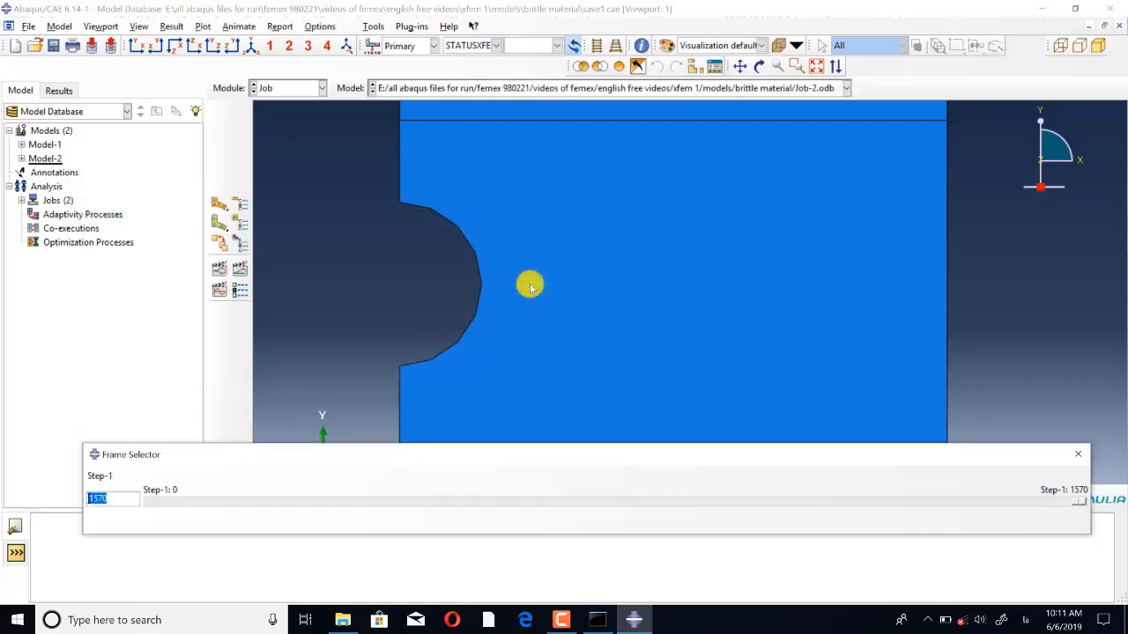
pyautogui.scroll(-5, 533, 281)
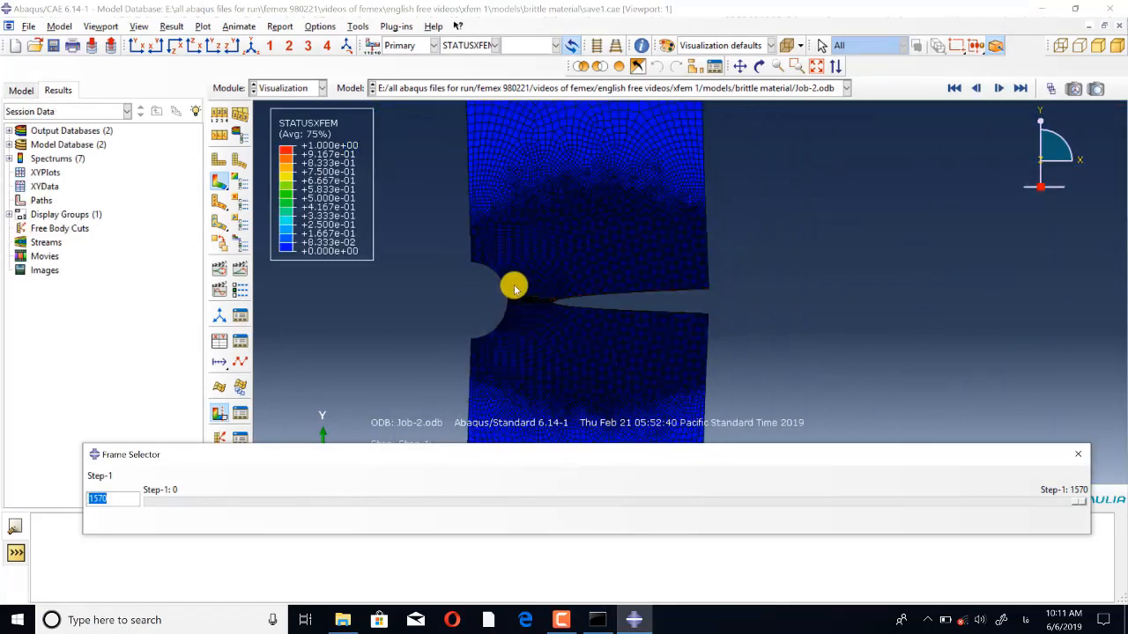
pyautogui.scroll(3, 514, 288)
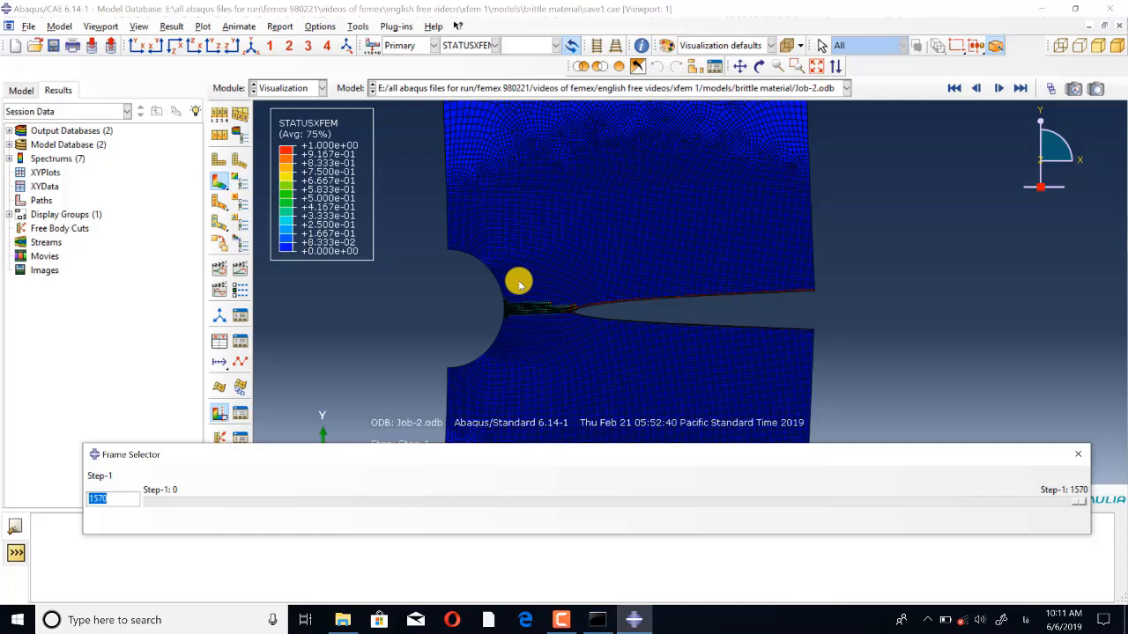
pyautogui.scroll(-3, 520, 286)
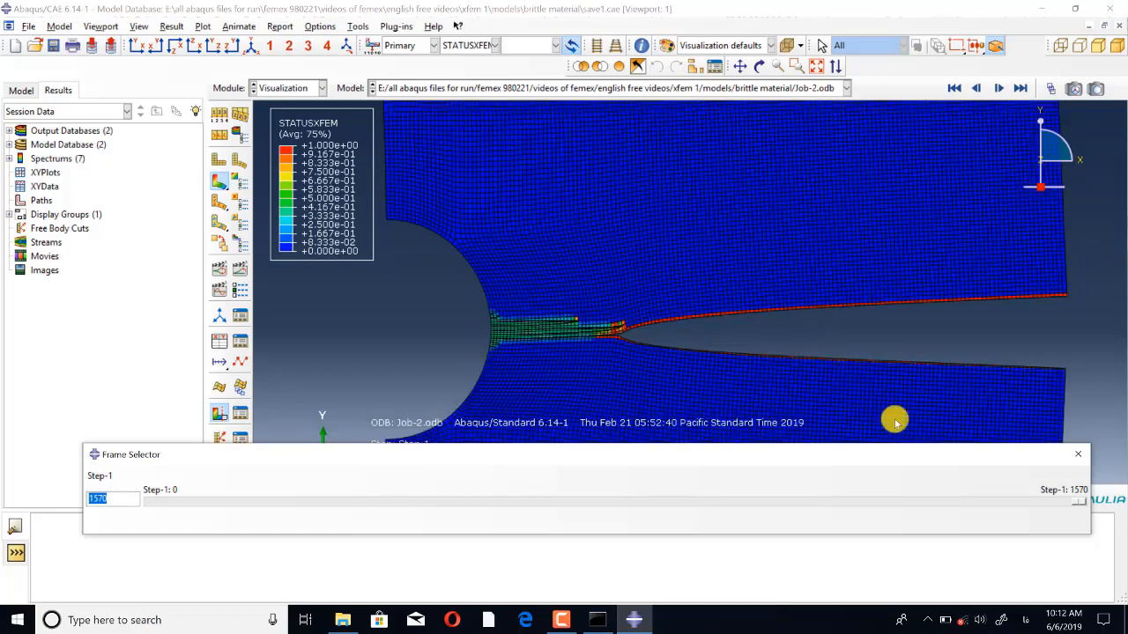
# Close the Frame Selector and exit Abaqus/CAE, saving the save1 model database.
pyautogui.click(1078, 454)
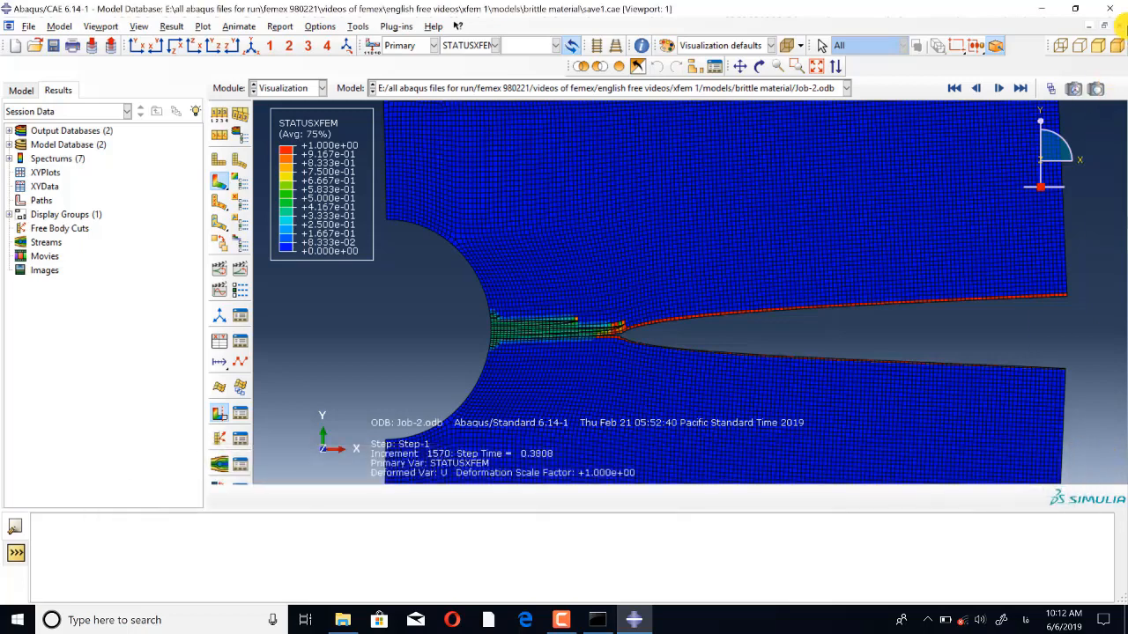
pyautogui.click(1110, 8)
pyautogui.click(562, 327)
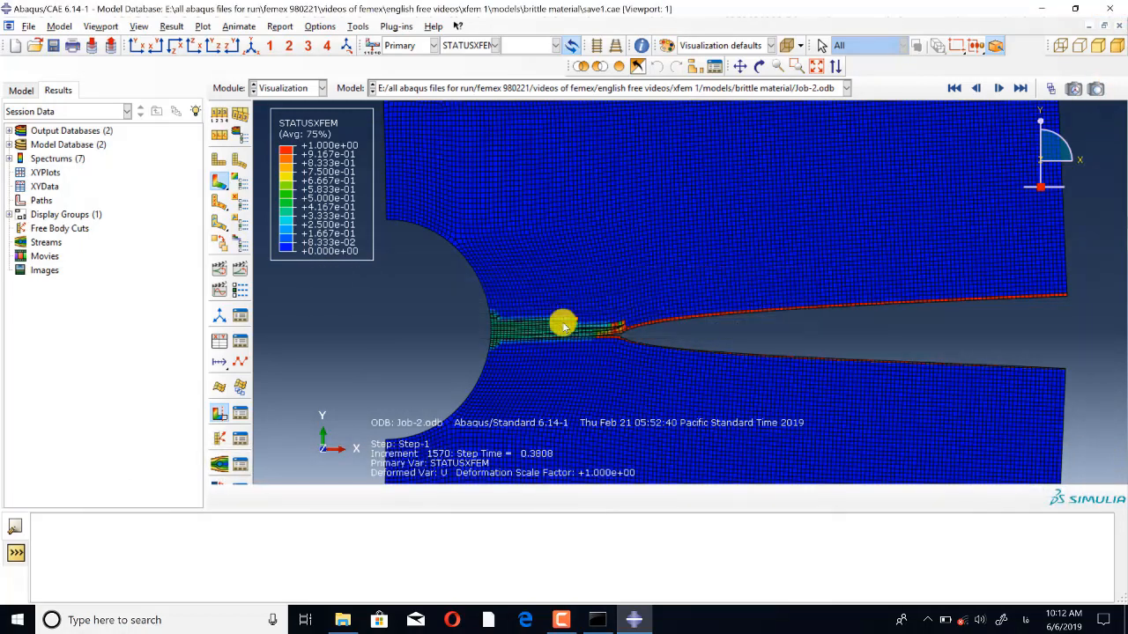
# Switch to File Explorer and open the ct_2 CAE file from the ct simulation folder under models.
pyautogui.click(343, 620)
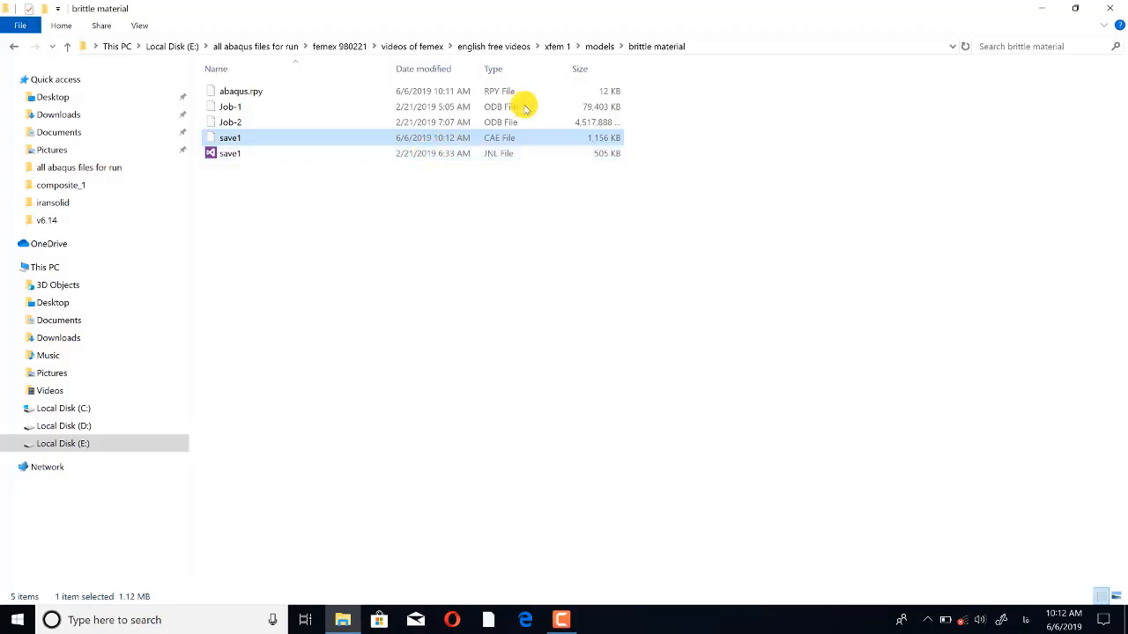
pyautogui.click(600, 45)
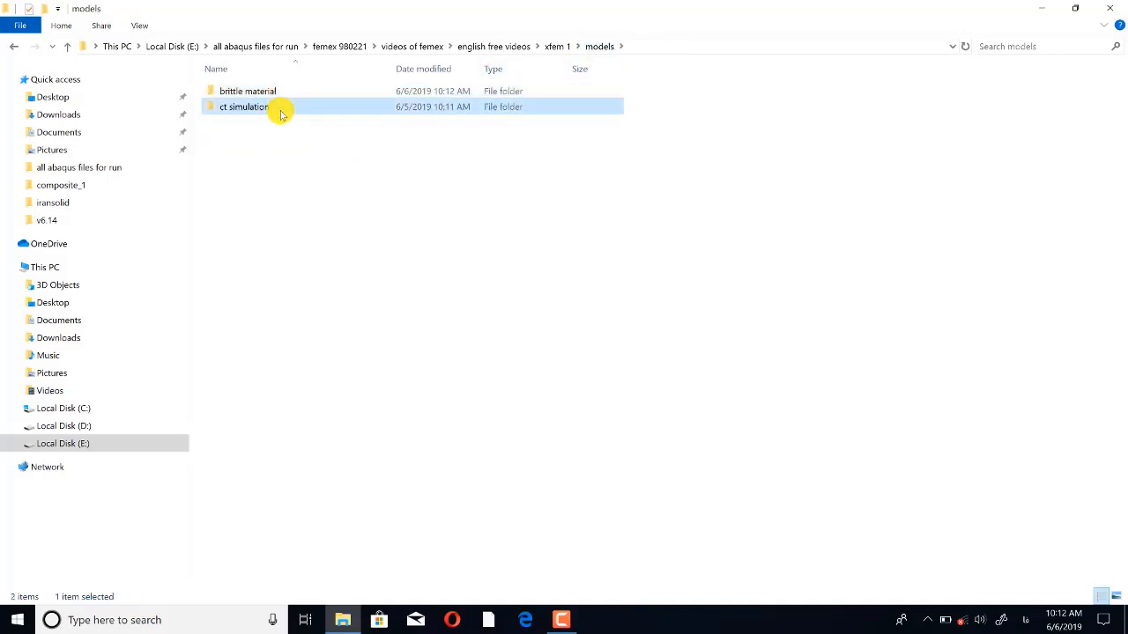
pyautogui.doubleClick(277, 109)
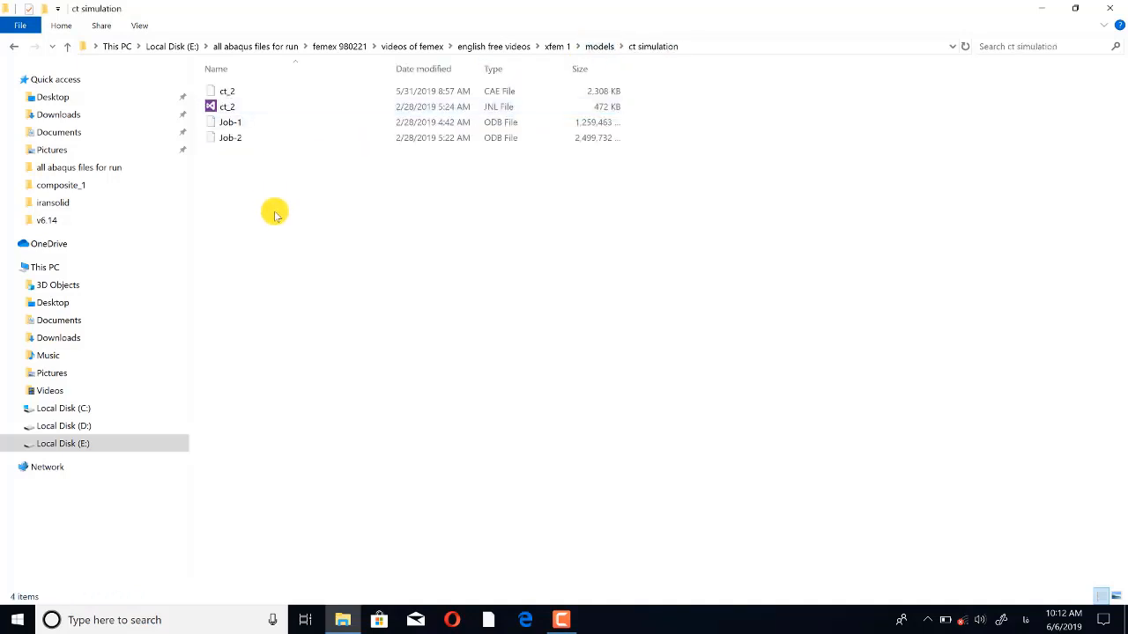
pyautogui.doubleClick(221, 90)
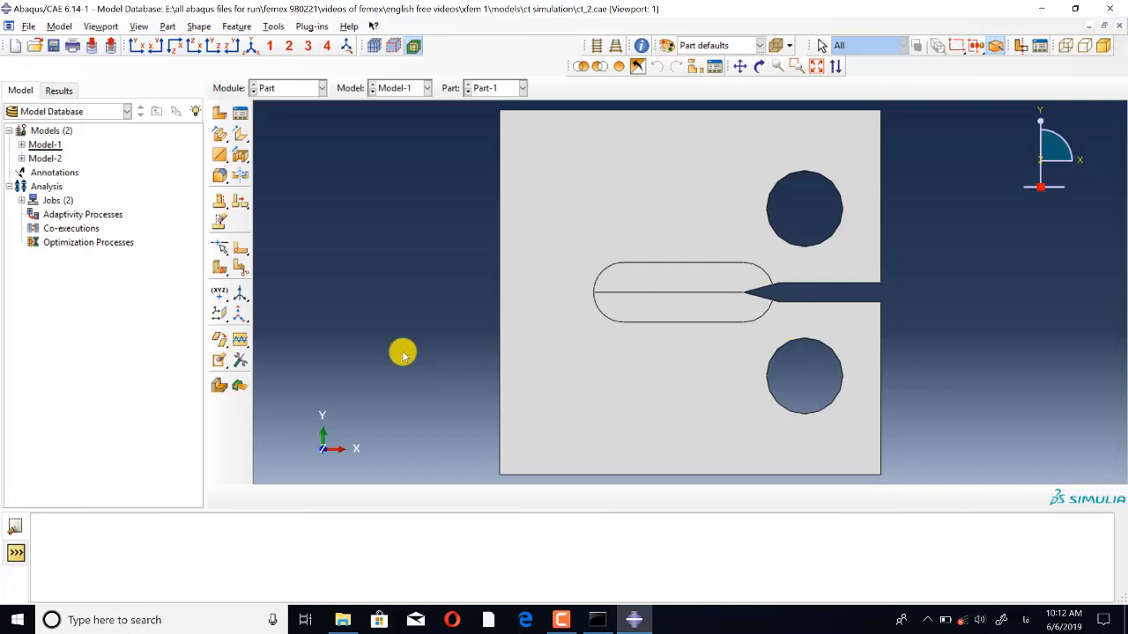
# Inspect the compact tension part of Model-1, then switch the current model to Model-2.
pyautogui.scroll(-3, 401, 354)
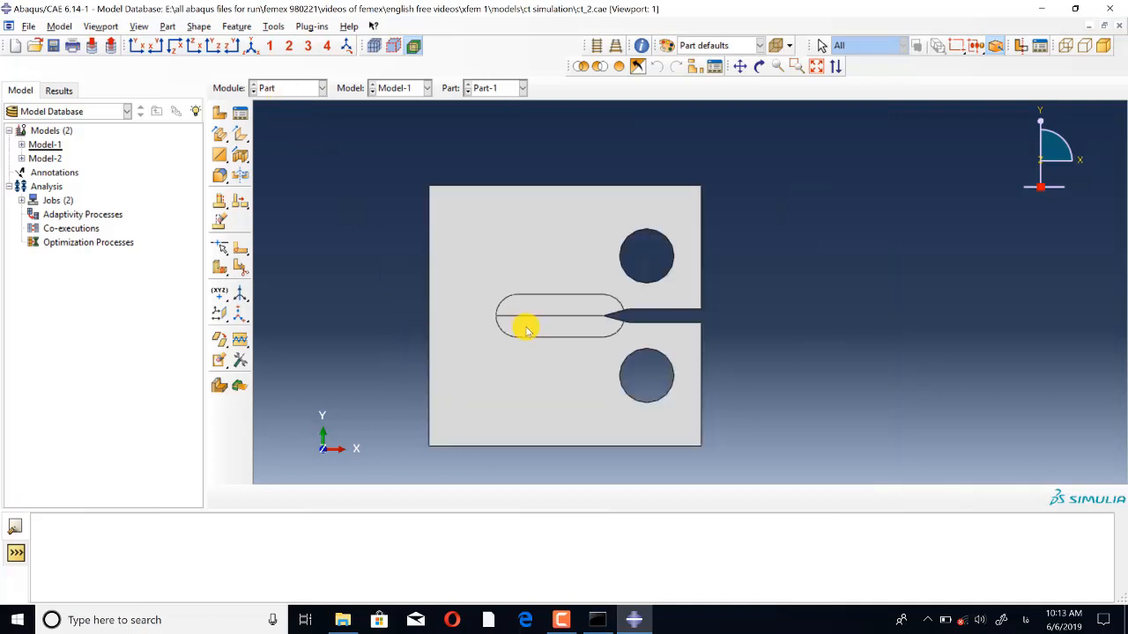
pyautogui.scroll(2, 523, 325)
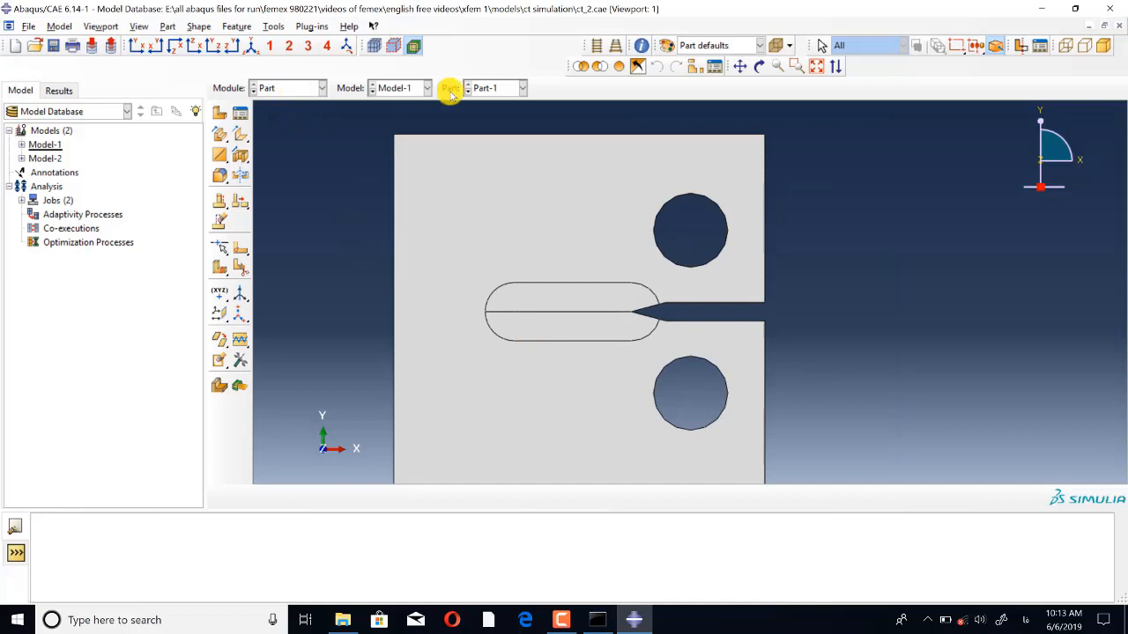
pyautogui.click(398, 85)
pyautogui.click(406, 122)
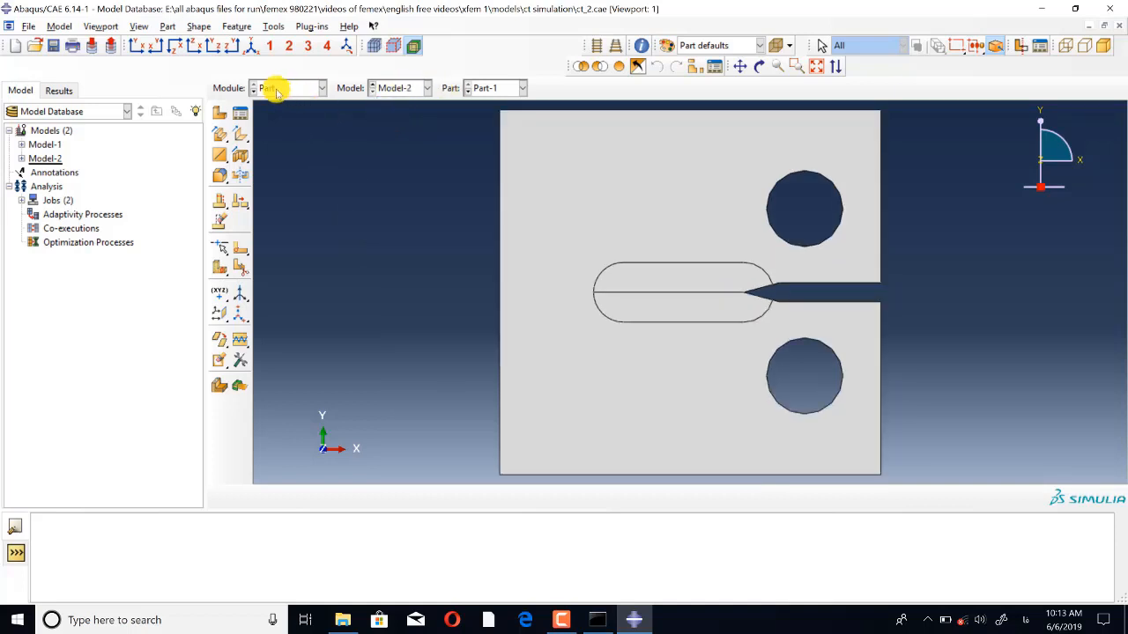
# Make Model-1 the current model again and switch to the Property module.
pyautogui.click(394, 88)
pyautogui.click(396, 105)
pyautogui.click(284, 88)
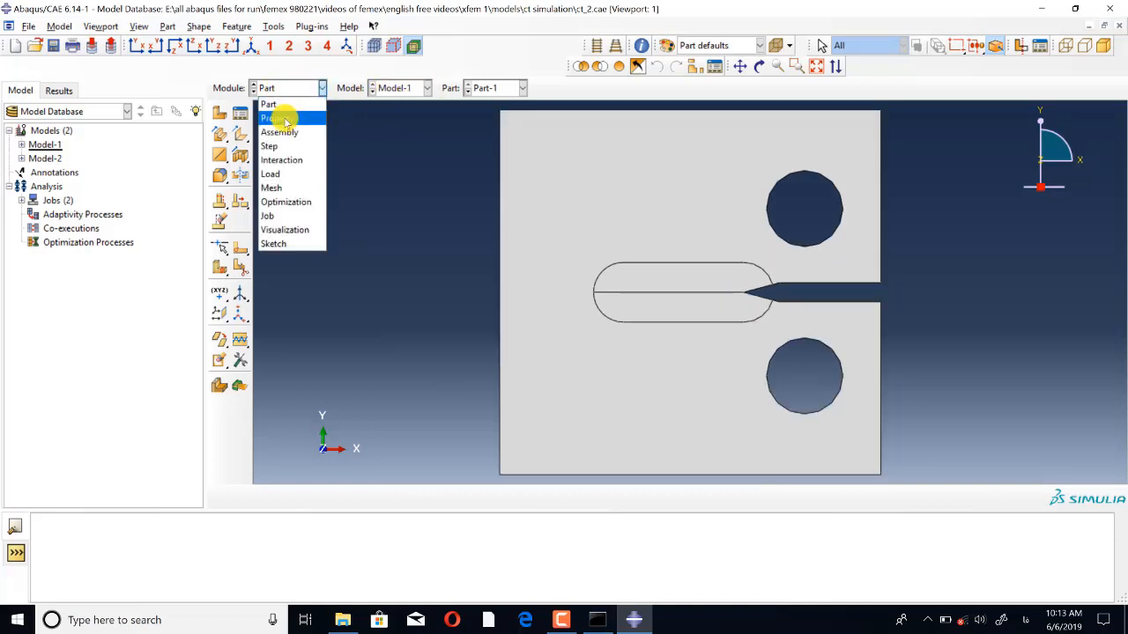
pyautogui.click(282, 115)
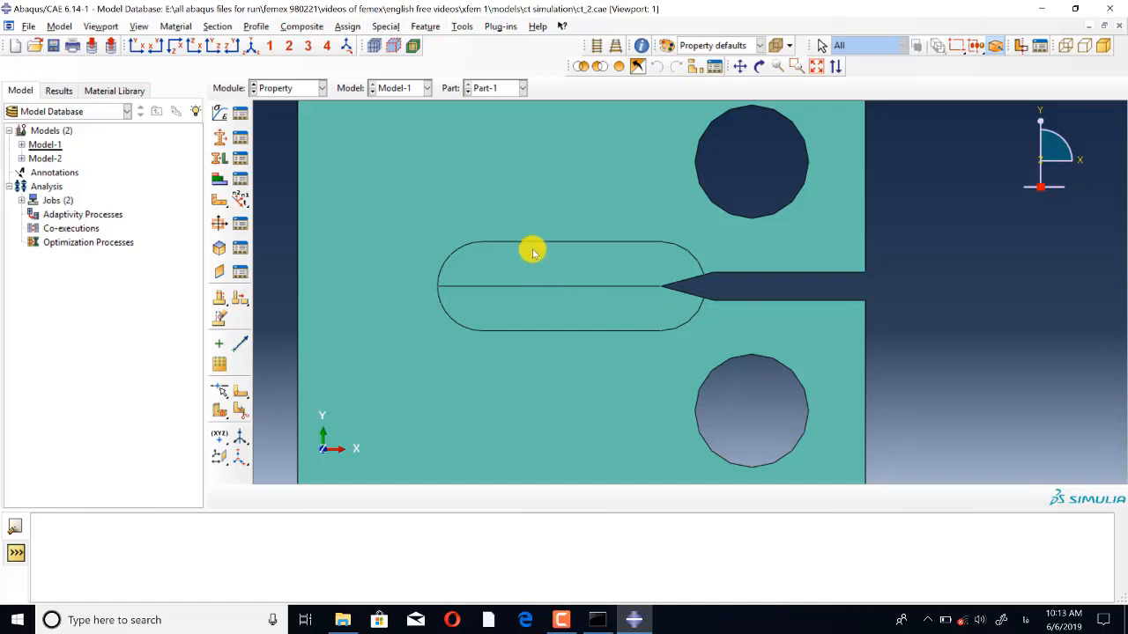
# Review the Elastic, Plastic, Maxps Damage and Damage Evolution behaviors of Material-1 in Model-1, then close the material dialogs.
pyautogui.click(240, 113)
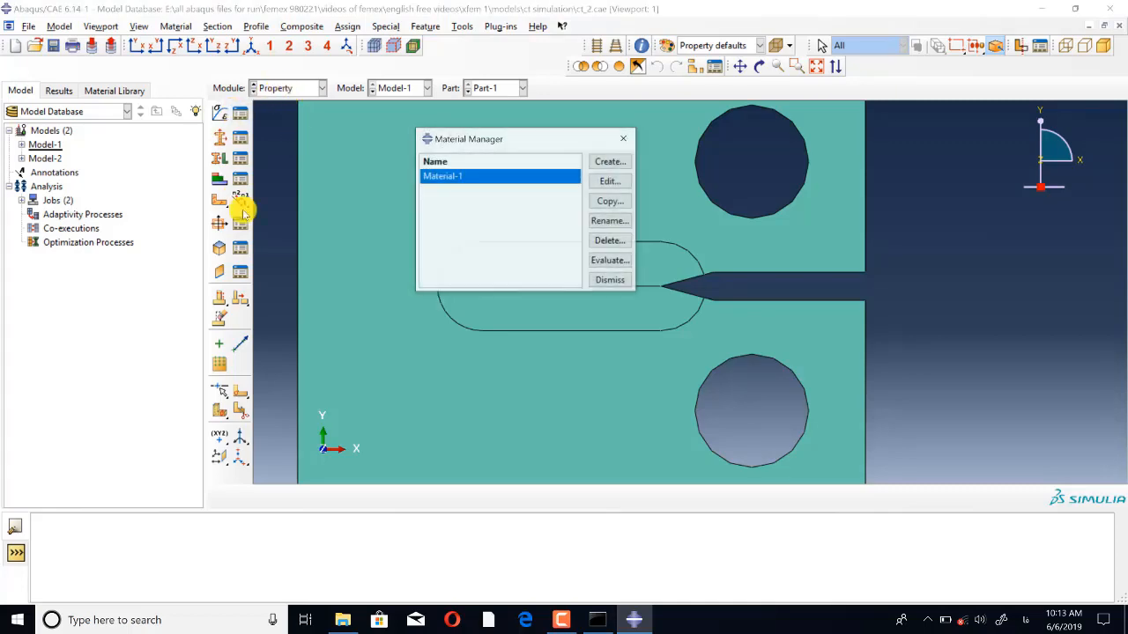
pyautogui.click(609, 181)
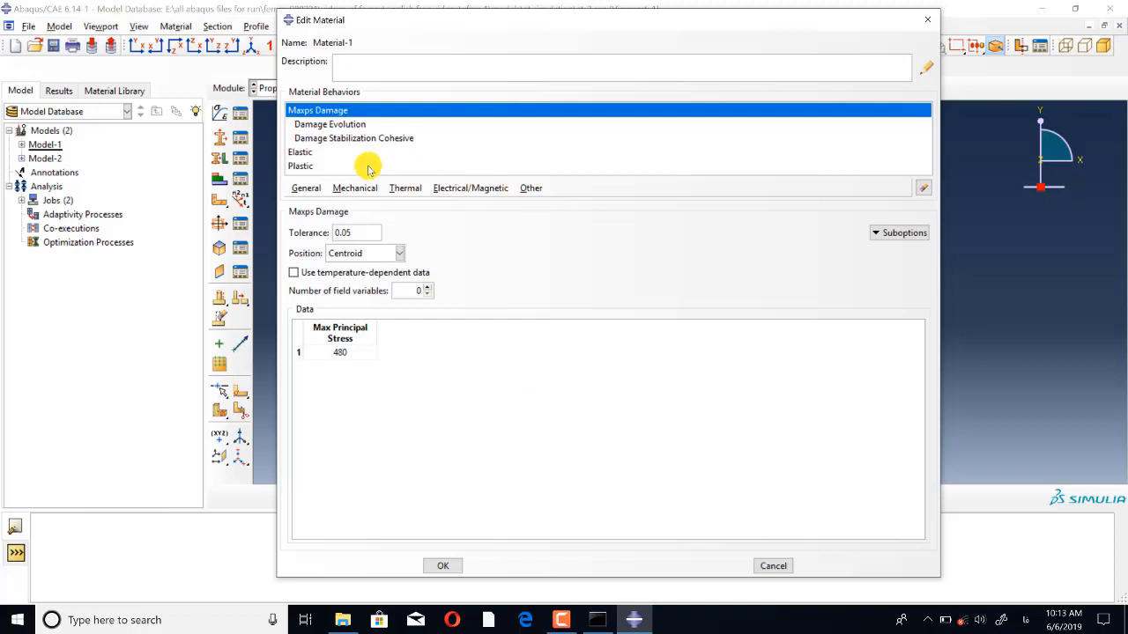
pyautogui.click(298, 153)
pyautogui.click(300, 166)
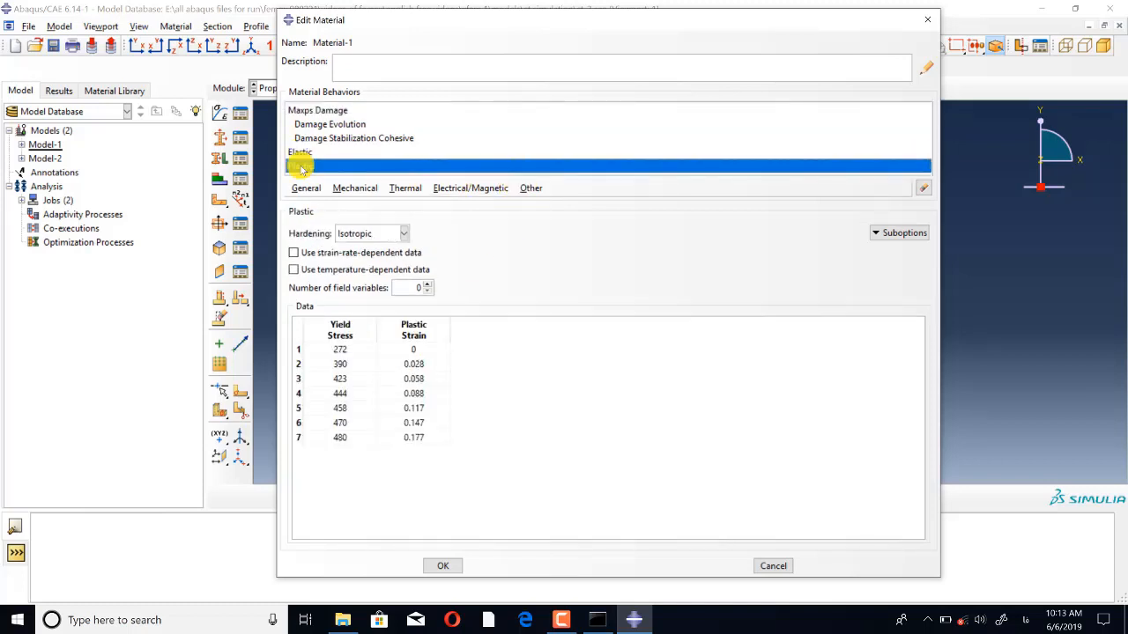
pyautogui.click(311, 111)
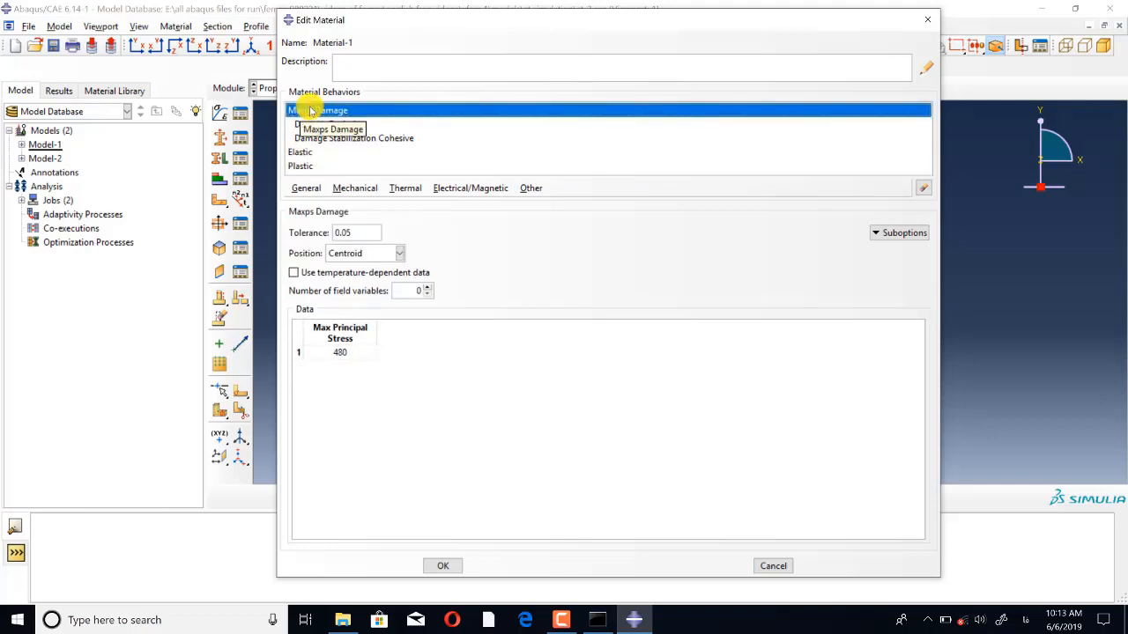
pyautogui.click(335, 125)
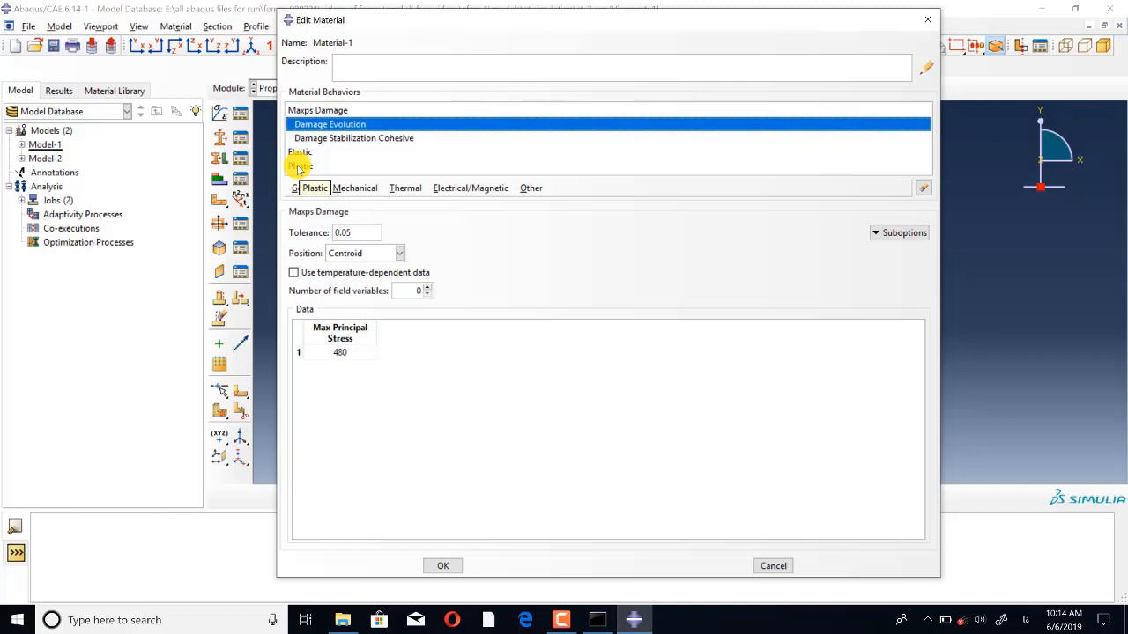
pyautogui.click(927, 20)
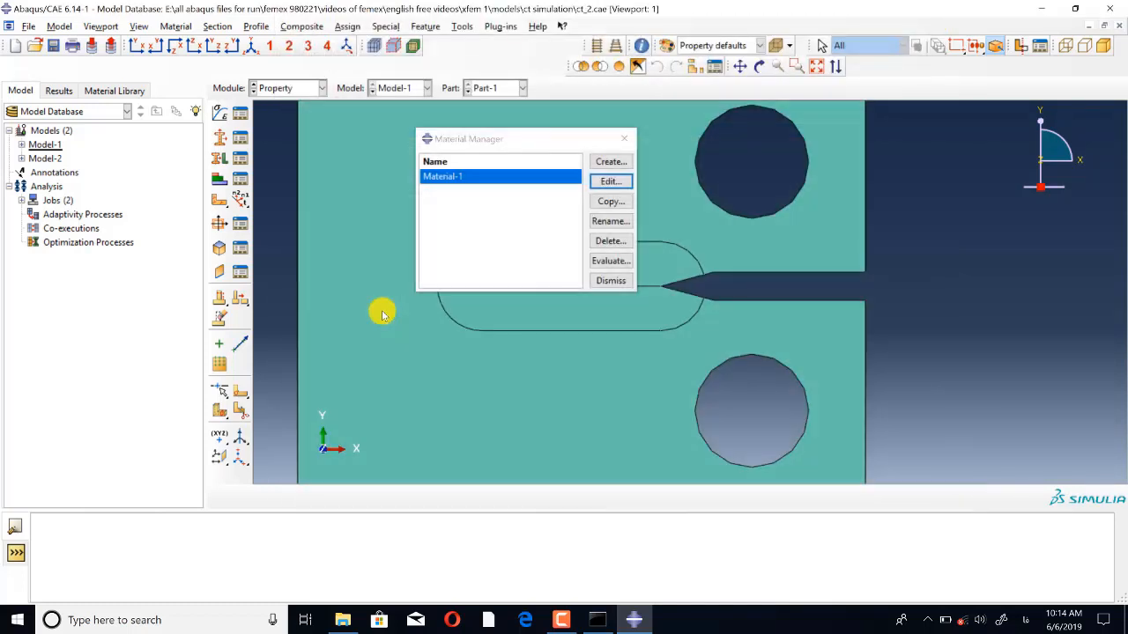
pyautogui.click(623, 138)
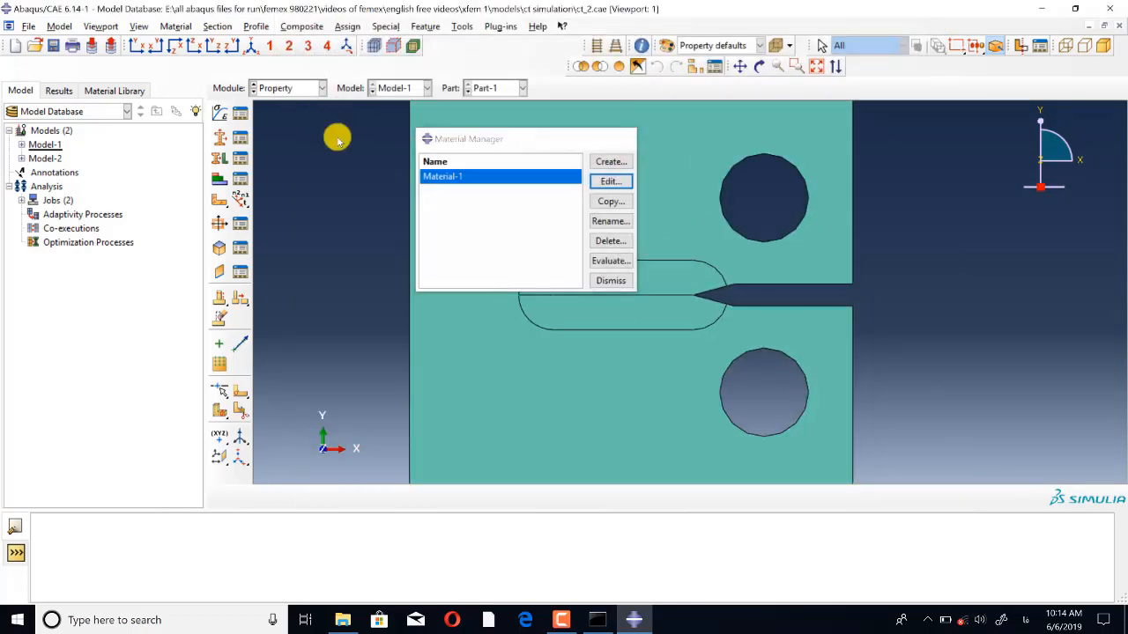
# Go through the Step module to the Mesh module and inspect Model-1's mesh around the notch.
pyautogui.click(294, 88)
pyautogui.click(284, 141)
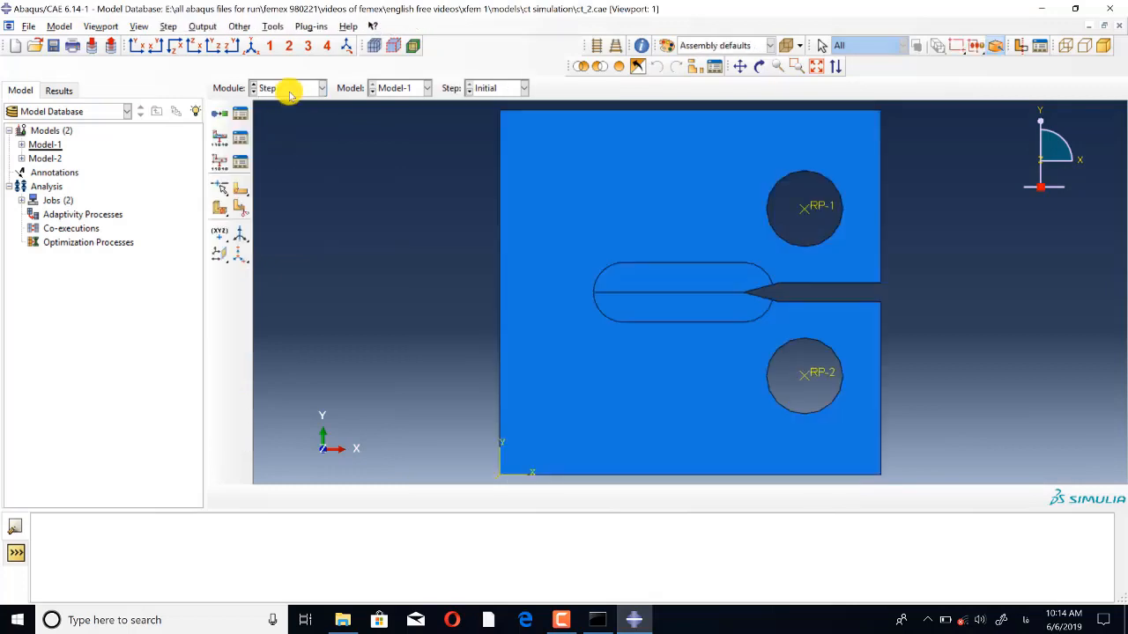
pyautogui.click(289, 93)
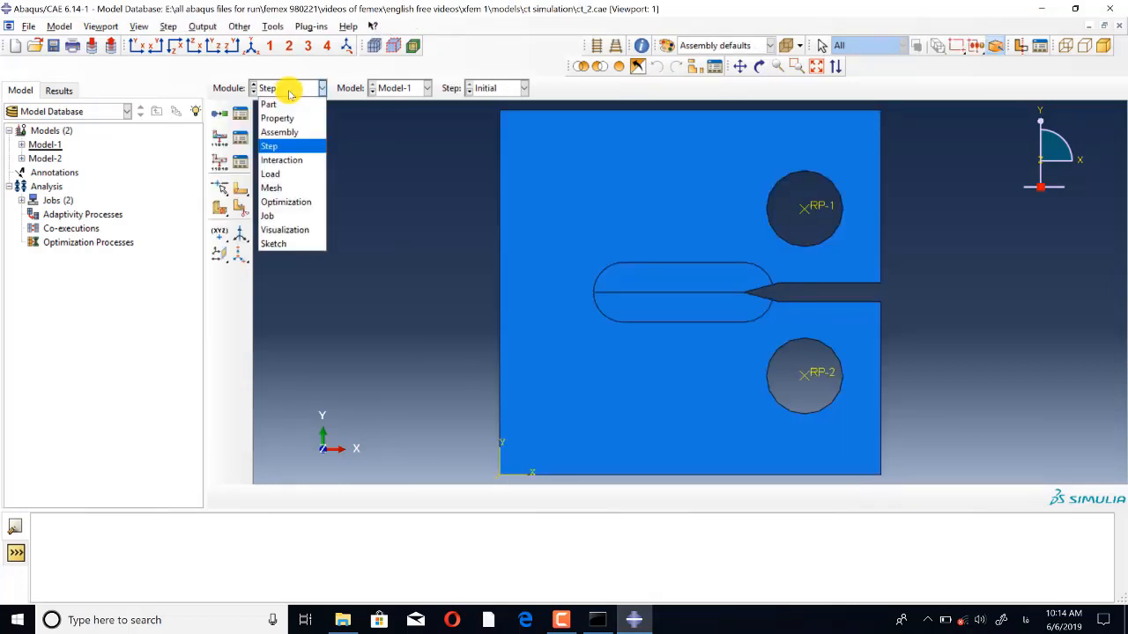
pyautogui.click(283, 190)
pyautogui.scroll(3, 798, 290)
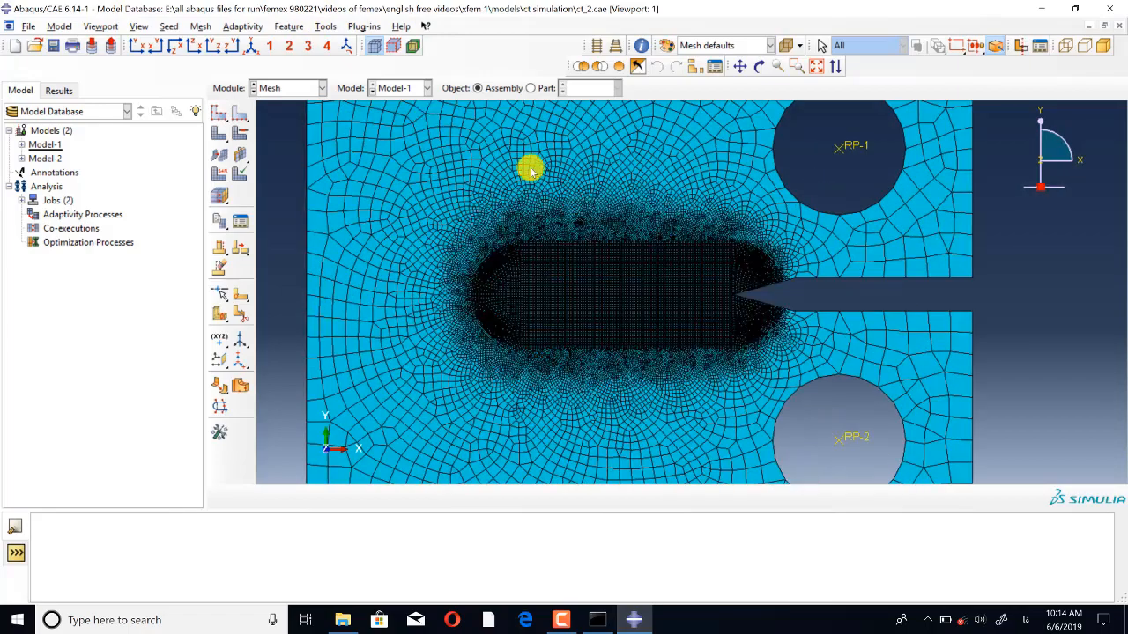
# Switch to Model-2 and inspect its mesh in the refined region ahead of the notch.
pyautogui.click(411, 88)
pyautogui.click(396, 111)
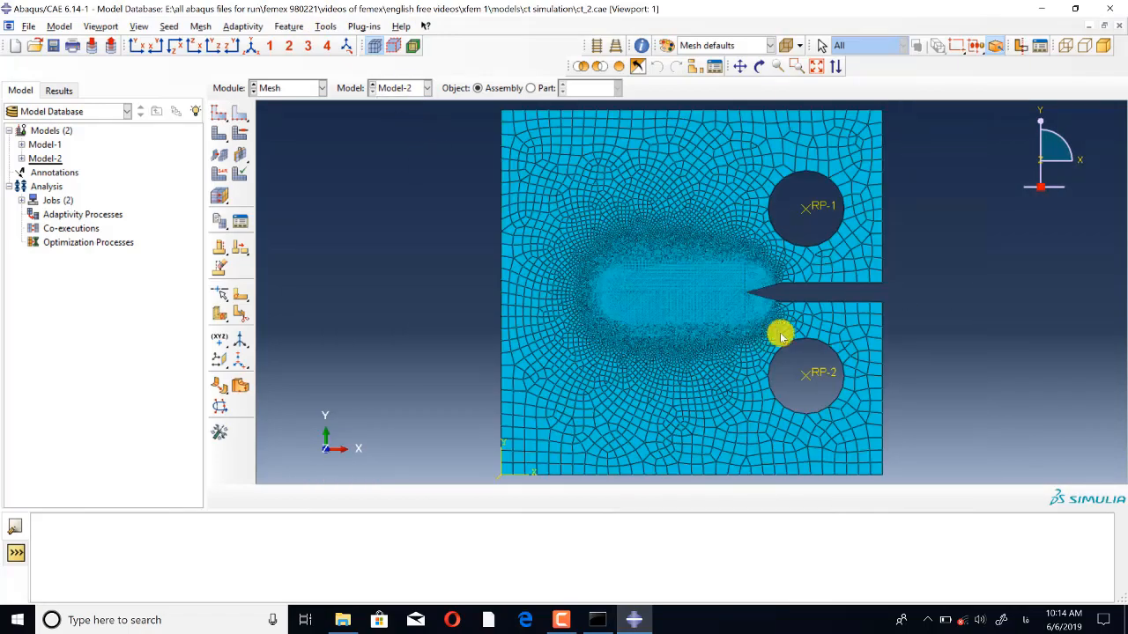
pyautogui.scroll(2, 736, 284)
pyautogui.scroll(2, 735, 284)
pyautogui.scroll(-3, 547, 333)
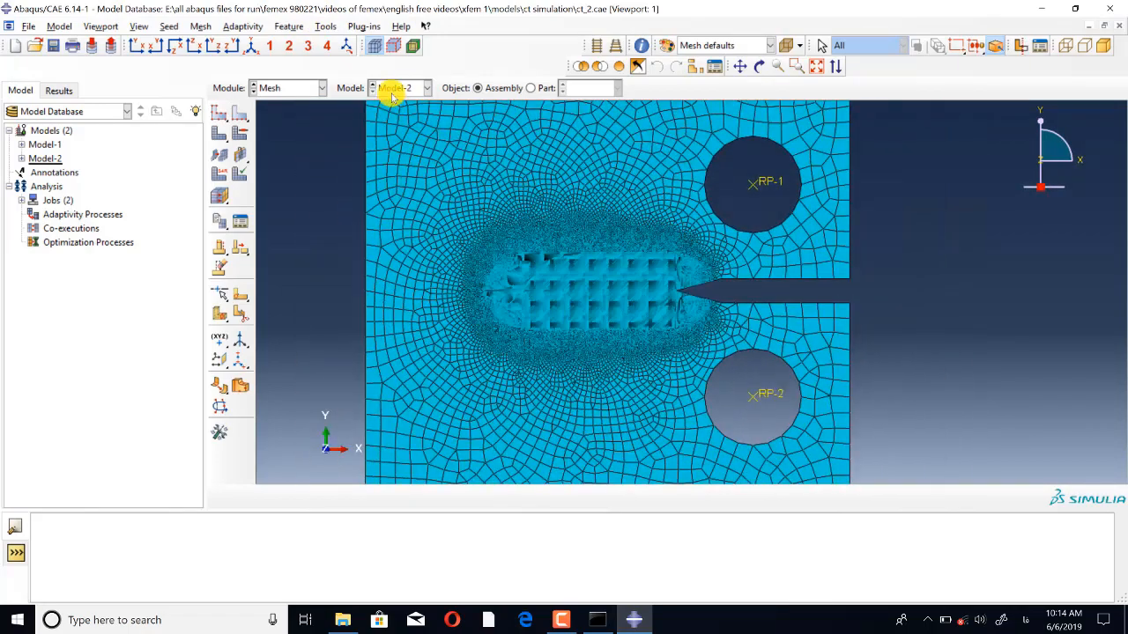
# Return to Model-1 and examine the refined mesh closely at the notch tip.
pyautogui.click(394, 89)
pyautogui.click(394, 106)
pyautogui.scroll(1, 376, 290)
pyautogui.scroll(2, 590, 277)
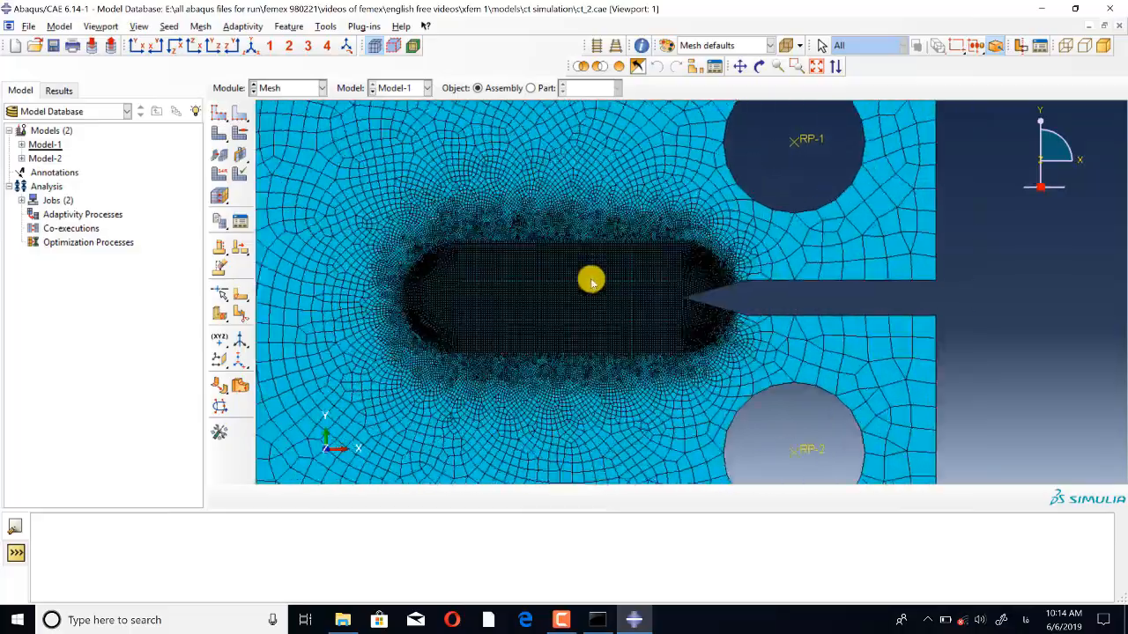
pyautogui.scroll(1, 736, 300)
pyautogui.scroll(3, 733, 294)
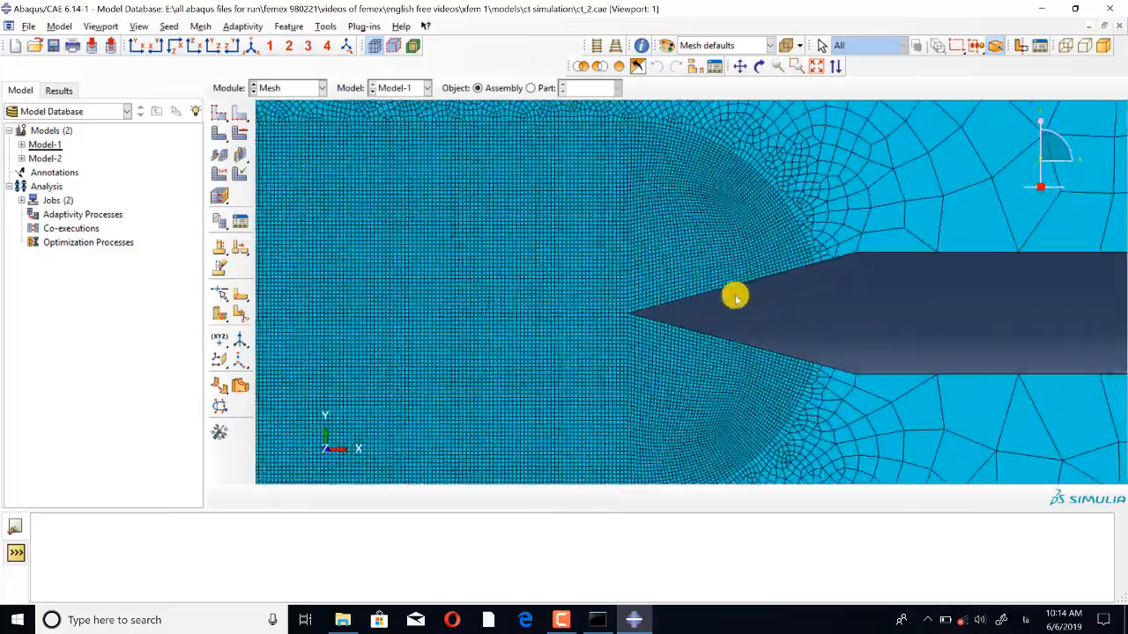
pyautogui.scroll(-4, 841, 278)
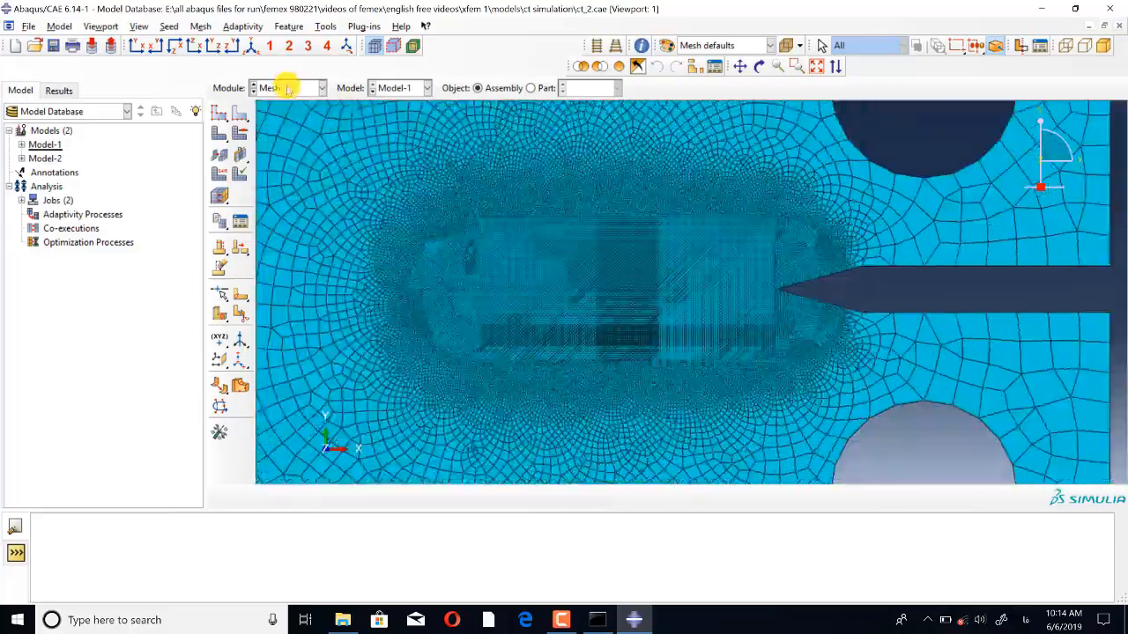
# Open the Job-1 results from the job manager and examine the Mises contours on the deformed shape at the crack tip.
pyautogui.click(287, 87)
pyautogui.click(268, 215)
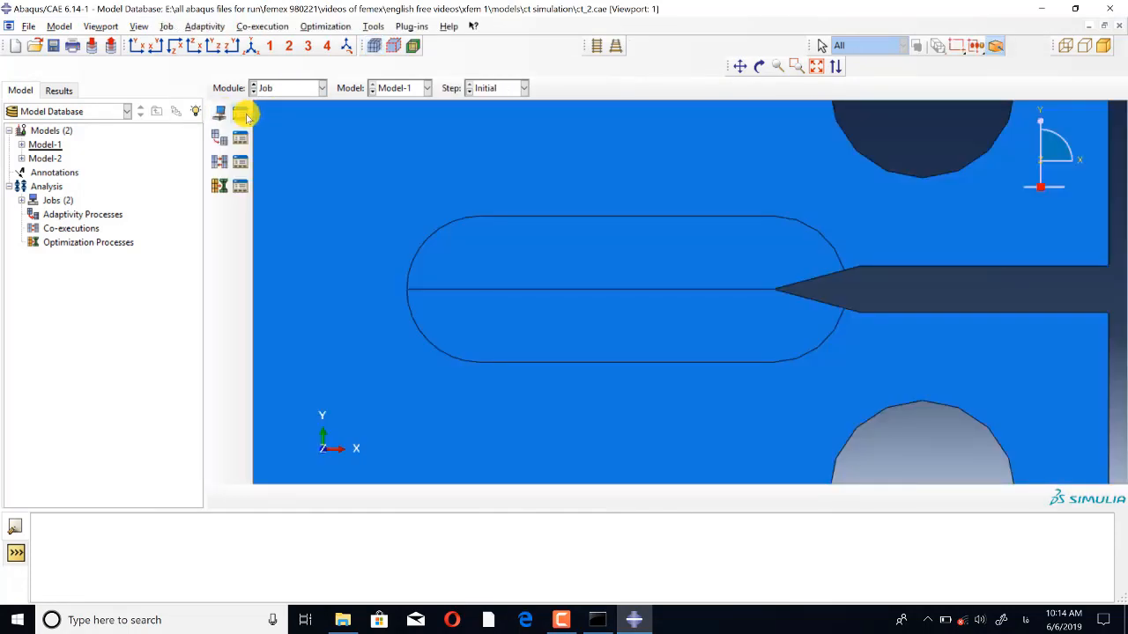
pyautogui.click(239, 113)
pyautogui.click(522, 282)
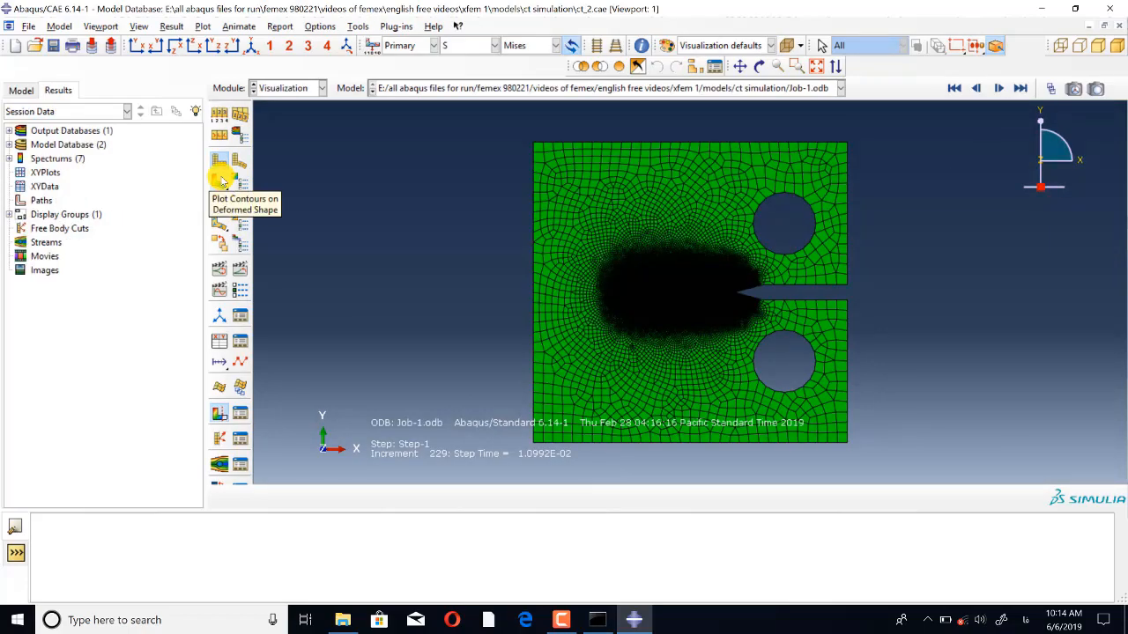
pyautogui.scroll(5, 639, 291)
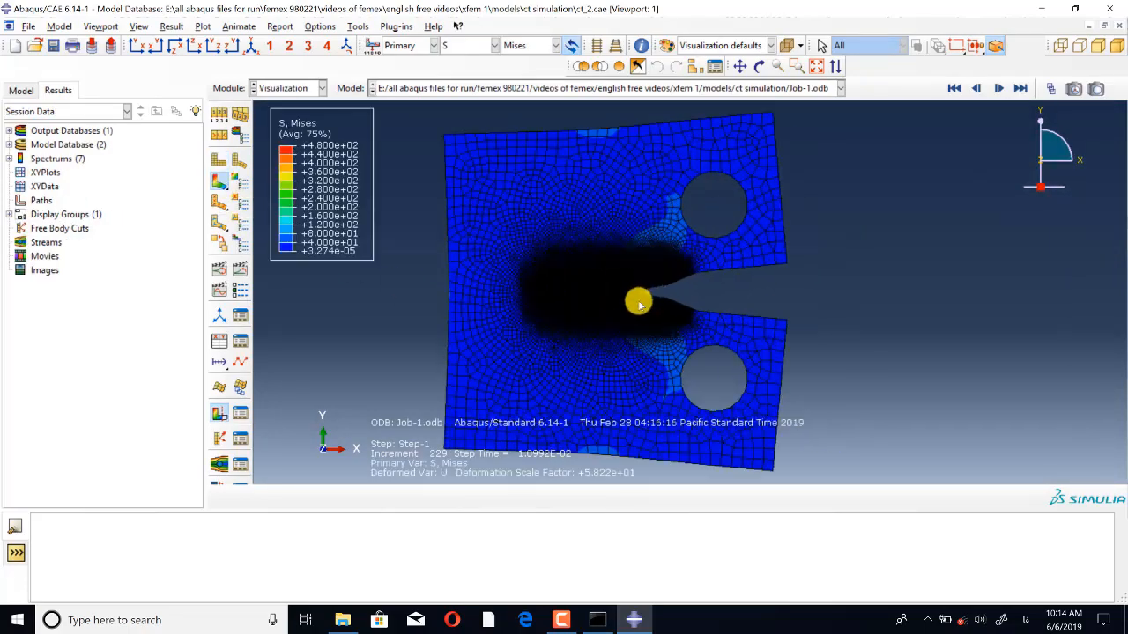
pyautogui.scroll(5, 625, 284)
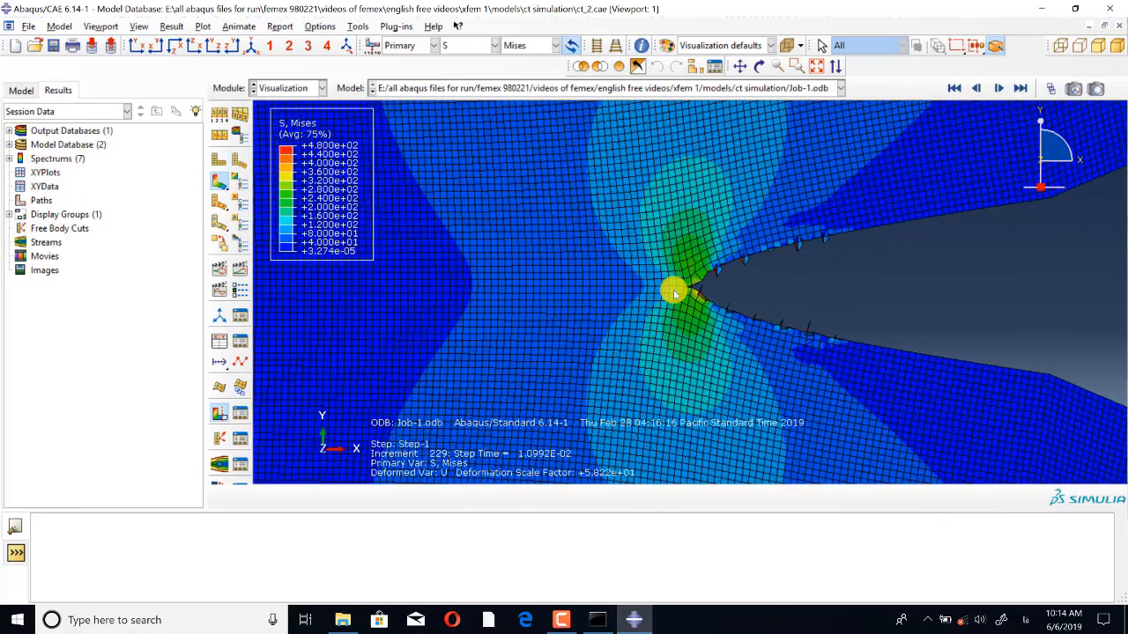
pyautogui.scroll(2, 759, 265)
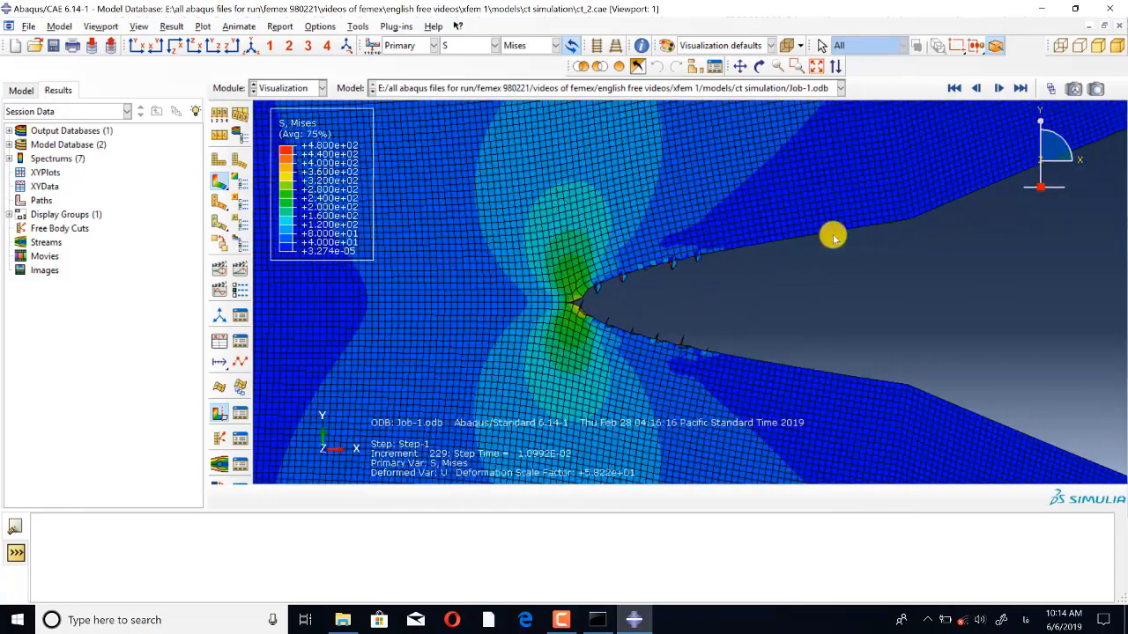
# Run the Job-1 results back to frame 0 with the Frame Selector and inspect the notch tip.
pyautogui.click(1051, 89)
pyautogui.moveTo(1080, 502); pyautogui.dragTo(73, 508)
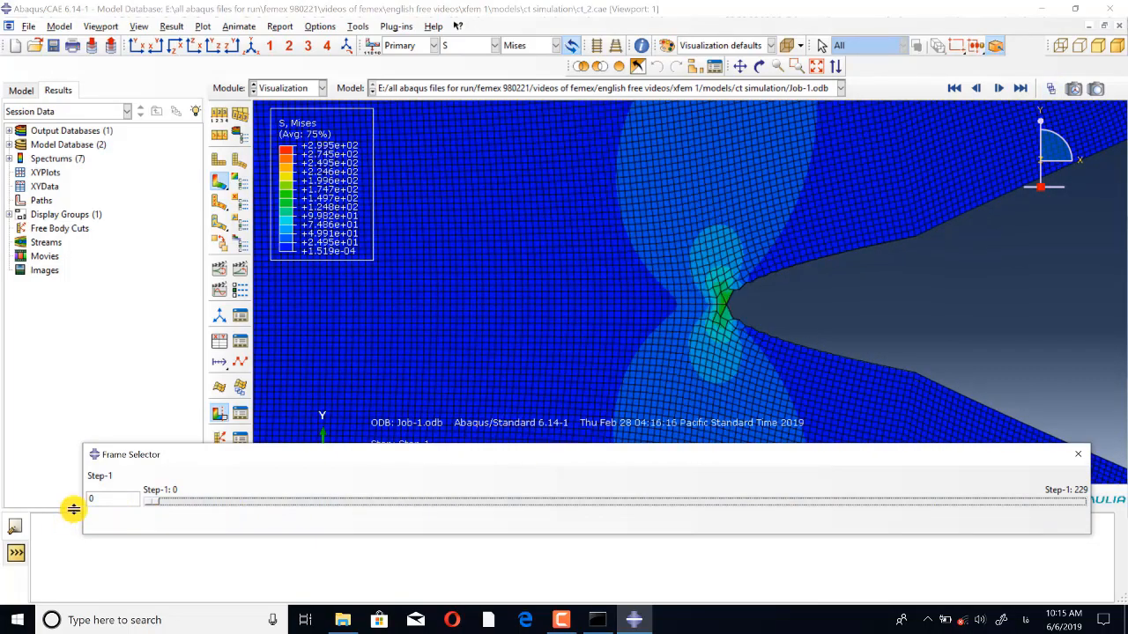
pyautogui.scroll(6, 749, 227)
pyautogui.scroll(-4, 830, 282)
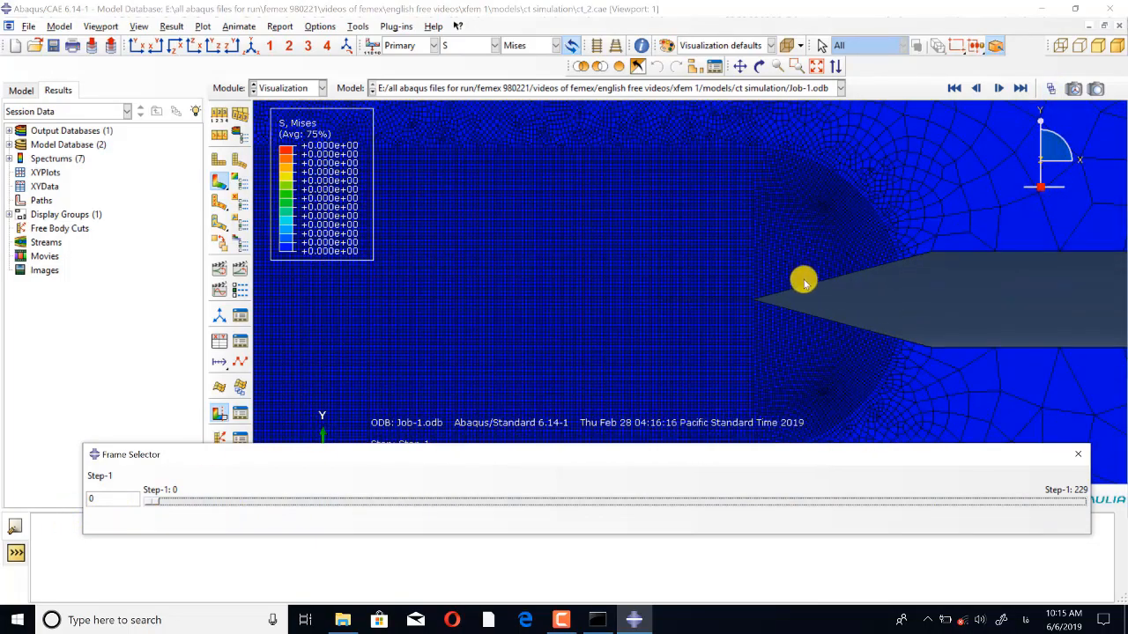
# Return to Model-1's Property module and check the Damage Evolution fracture energy of Material-1, closing the editor without saving changes.
pyautogui.click(284, 87)
pyautogui.click(275, 117)
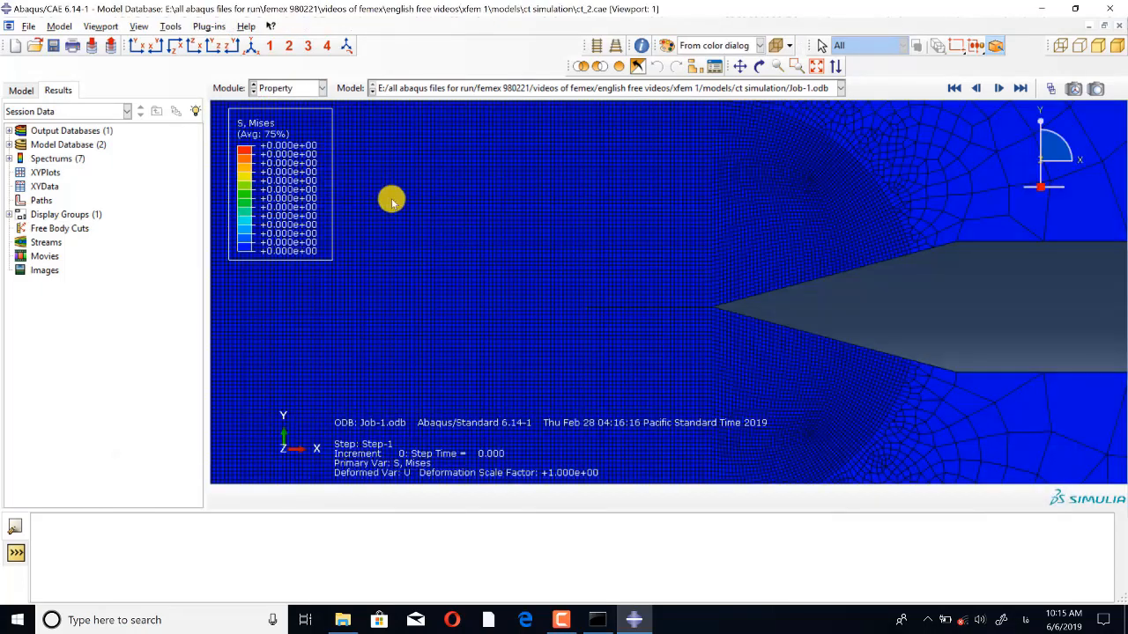
pyautogui.click(396, 88)
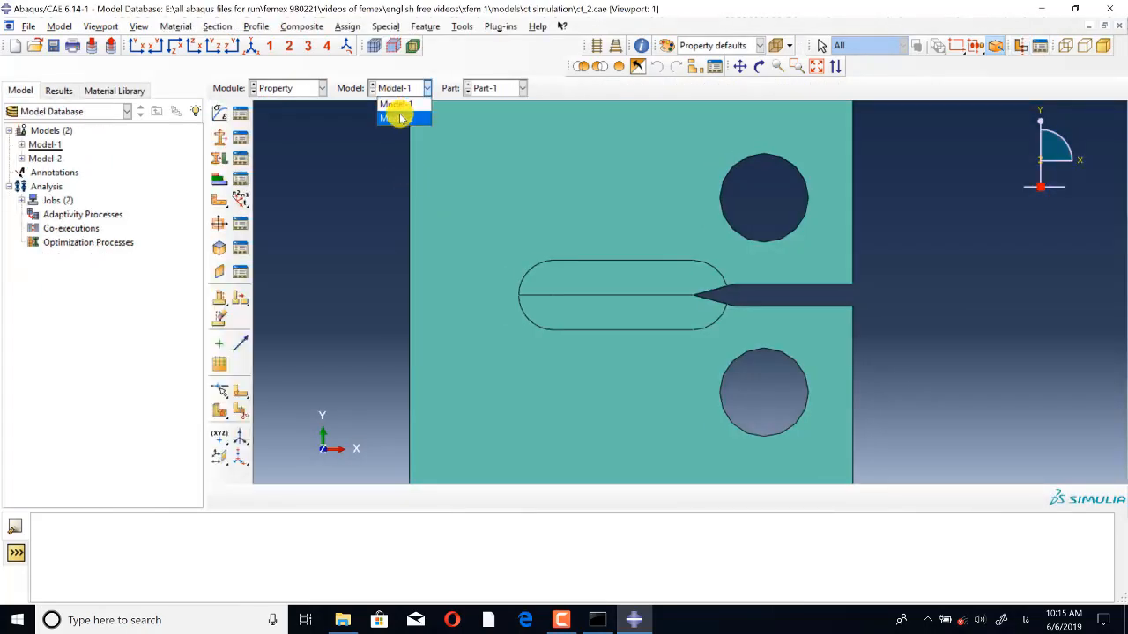
pyautogui.click(395, 104)
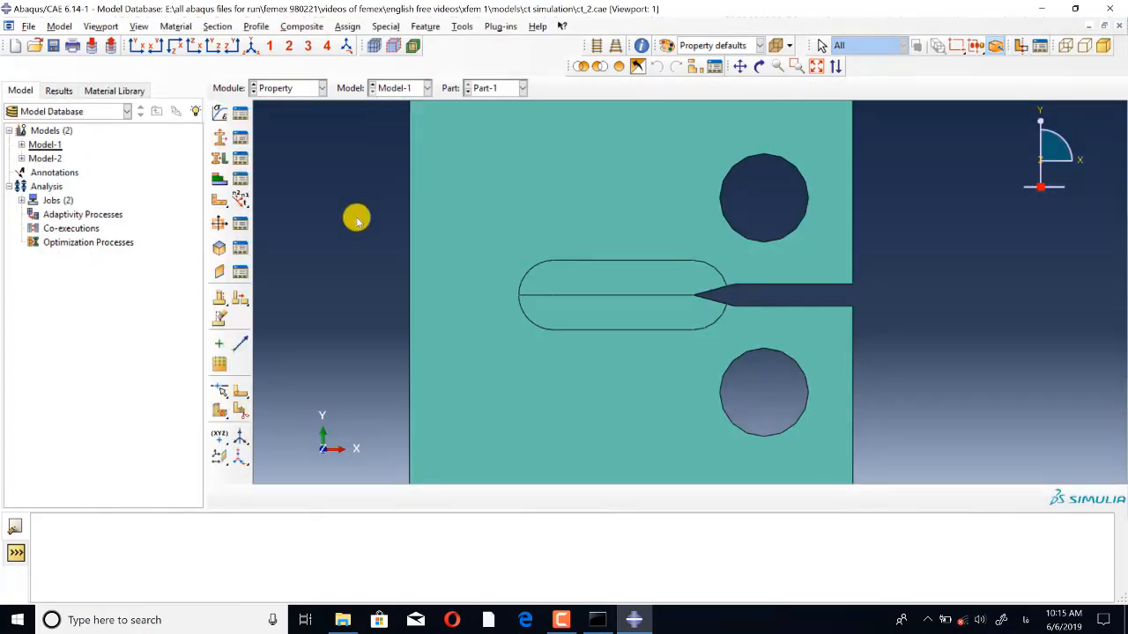
pyautogui.click(239, 112)
pyautogui.click(611, 182)
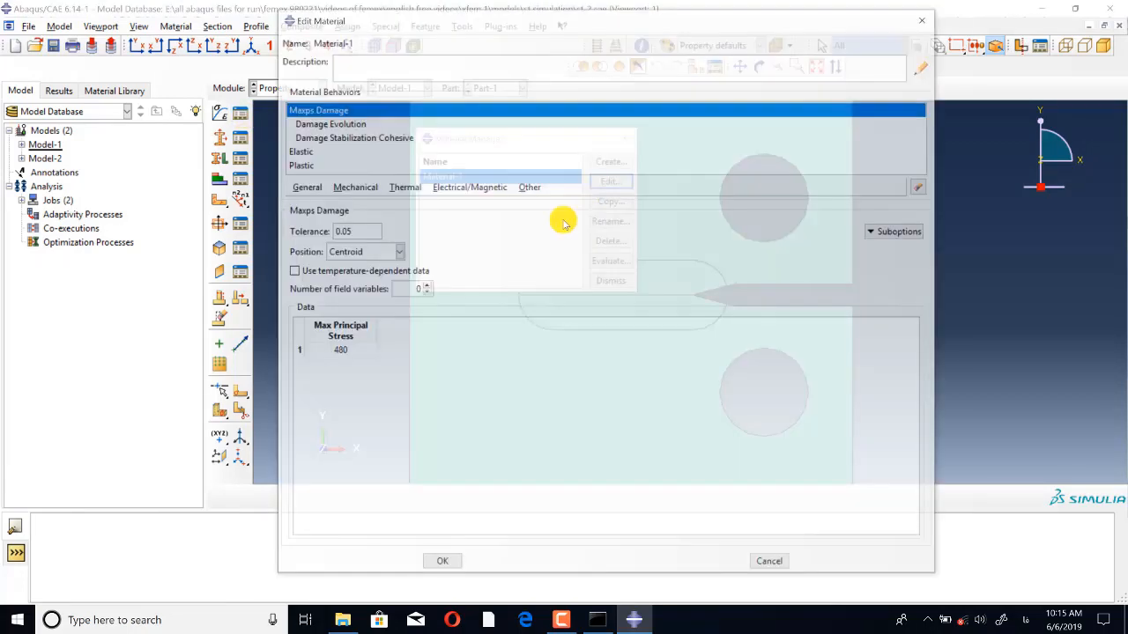
pyautogui.click(339, 124)
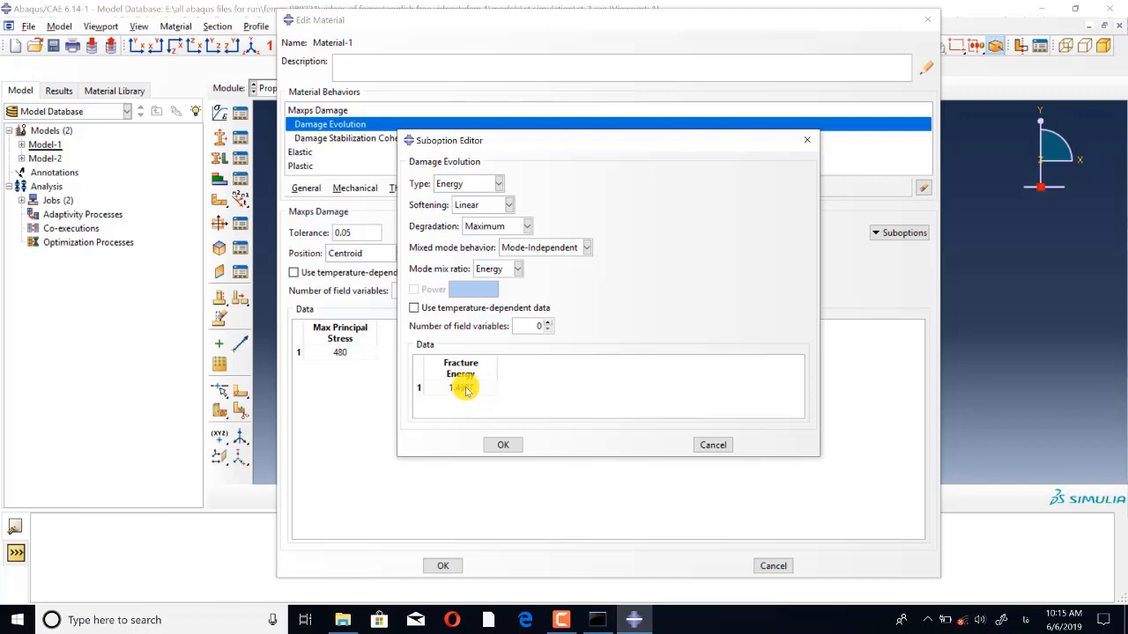
pyautogui.click(503, 445)
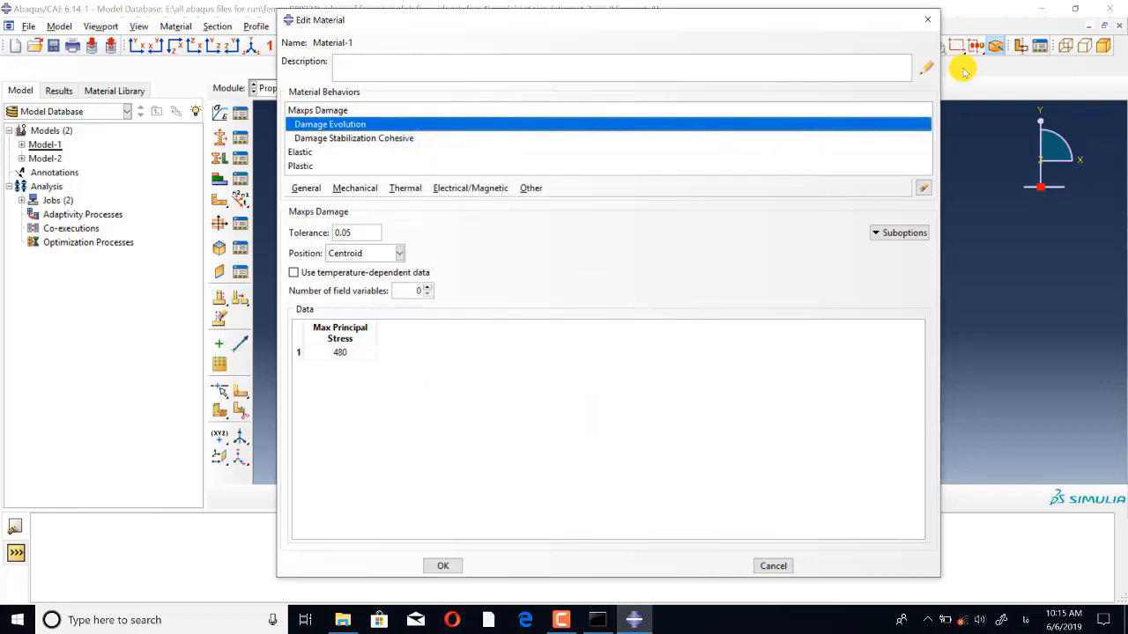
pyautogui.click(927, 19)
pyautogui.click(608, 319)
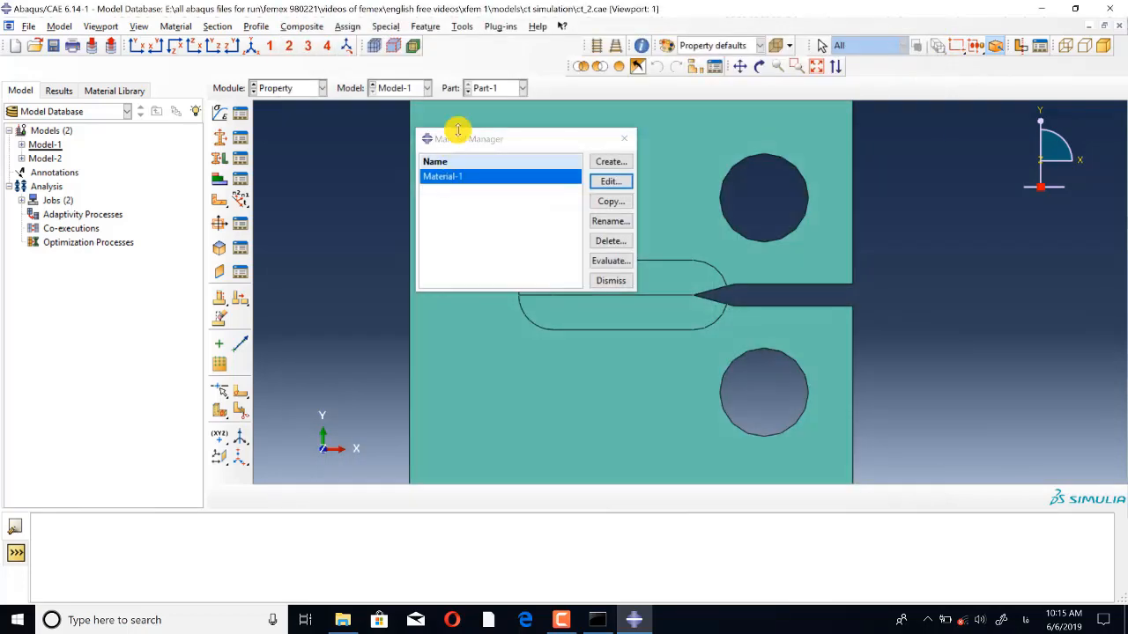
# Switch to Model-2 and check the Damage Evolution fracture energy of Material-1, closing the editor without saving changes.
pyautogui.click(394, 89)
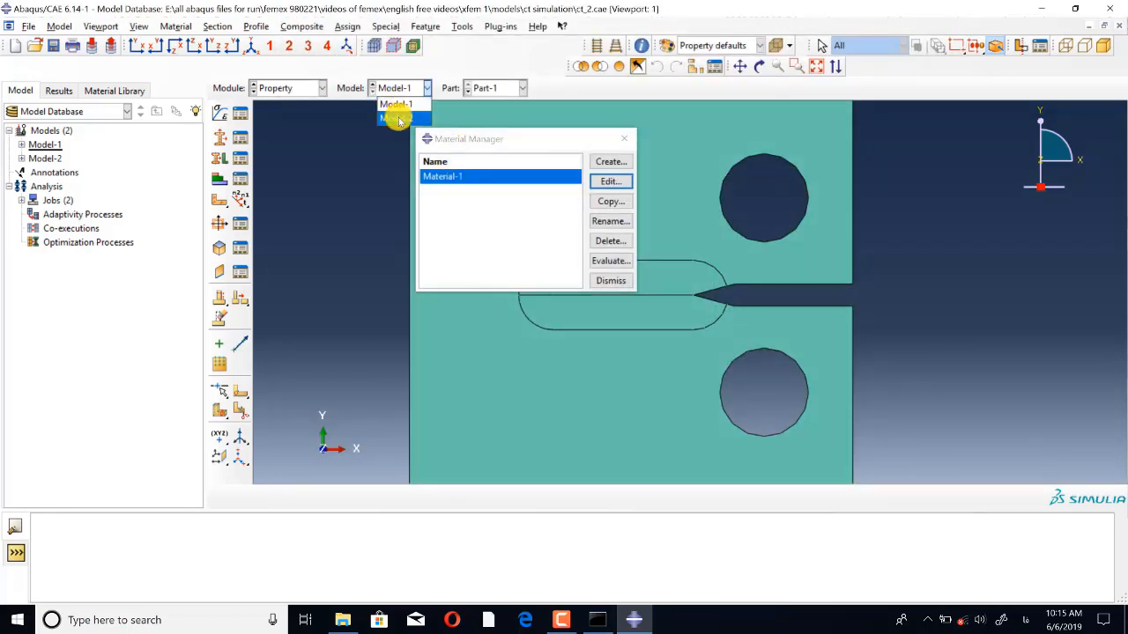
pyautogui.click(396, 117)
pyautogui.click(608, 182)
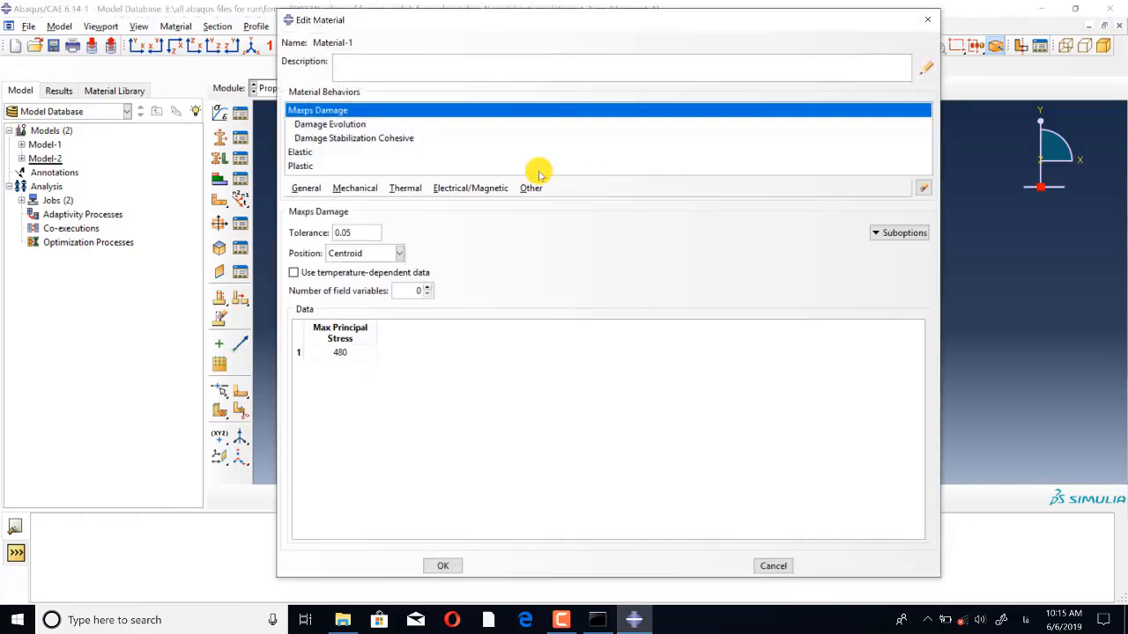
pyautogui.click(356, 127)
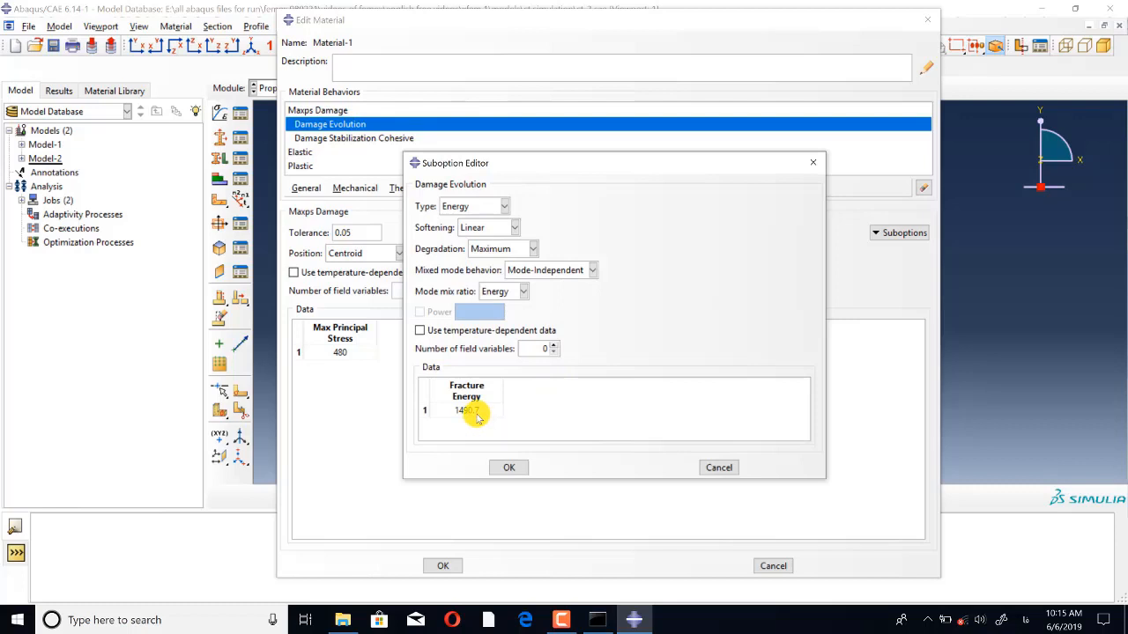
pyautogui.click(812, 162)
pyautogui.click(930, 29)
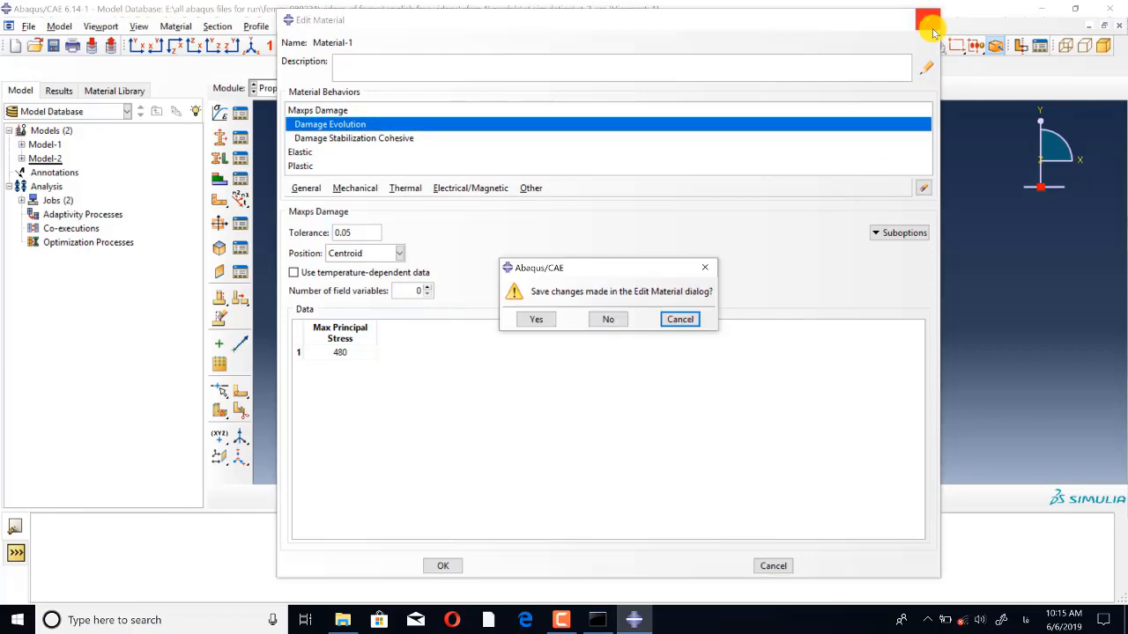
pyautogui.click(608, 319)
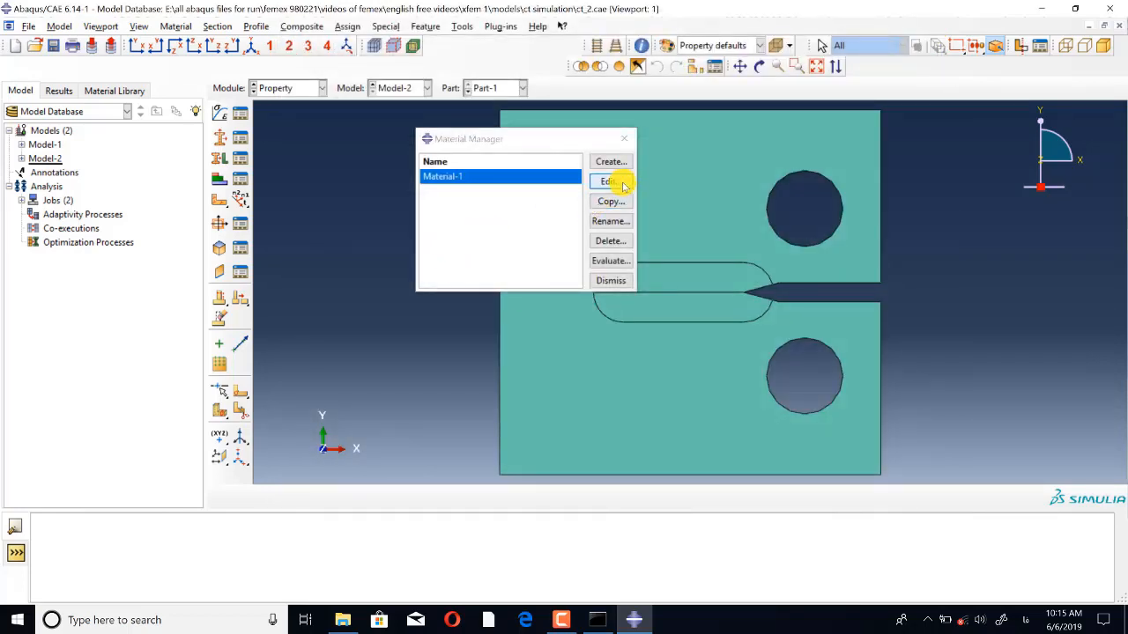
pyautogui.click(624, 138)
# Return to Model-1 and check Material-1's Damage Evolution fracture energy again, accepting the dialogs with the existing values.
pyautogui.click(411, 88)
pyautogui.click(393, 103)
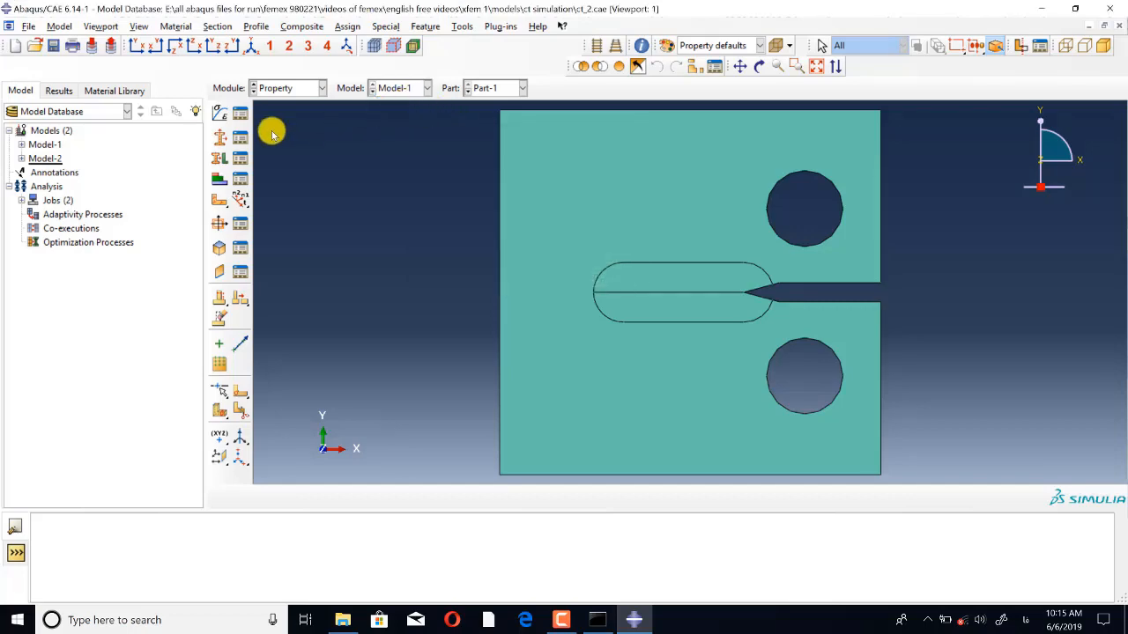
pyautogui.click(240, 113)
pyautogui.click(608, 183)
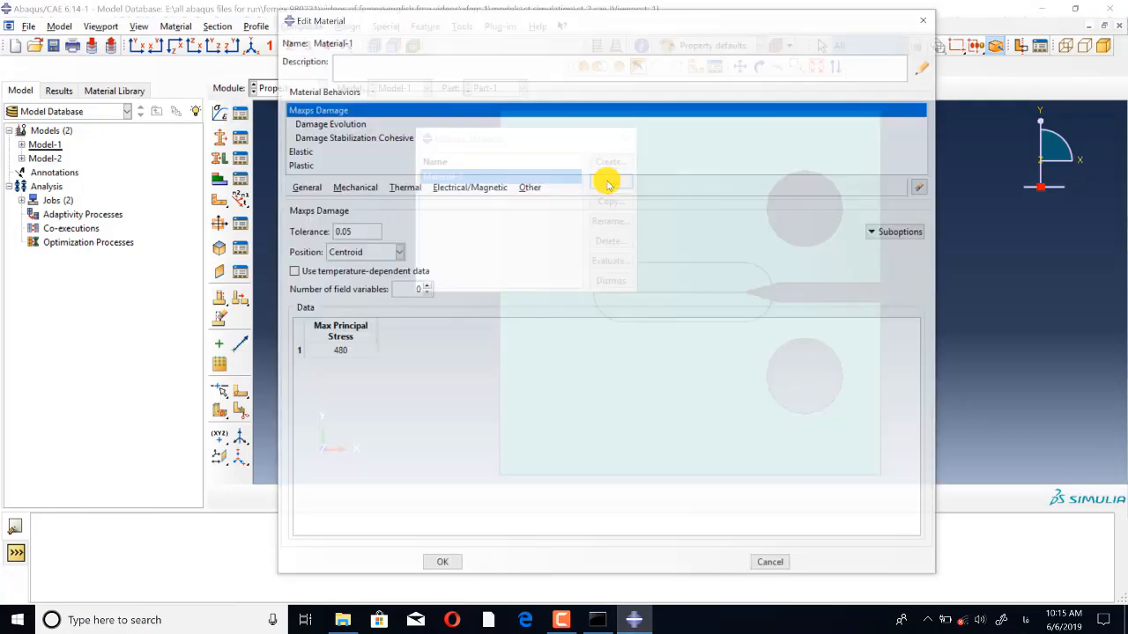
pyautogui.doubleClick(319, 124)
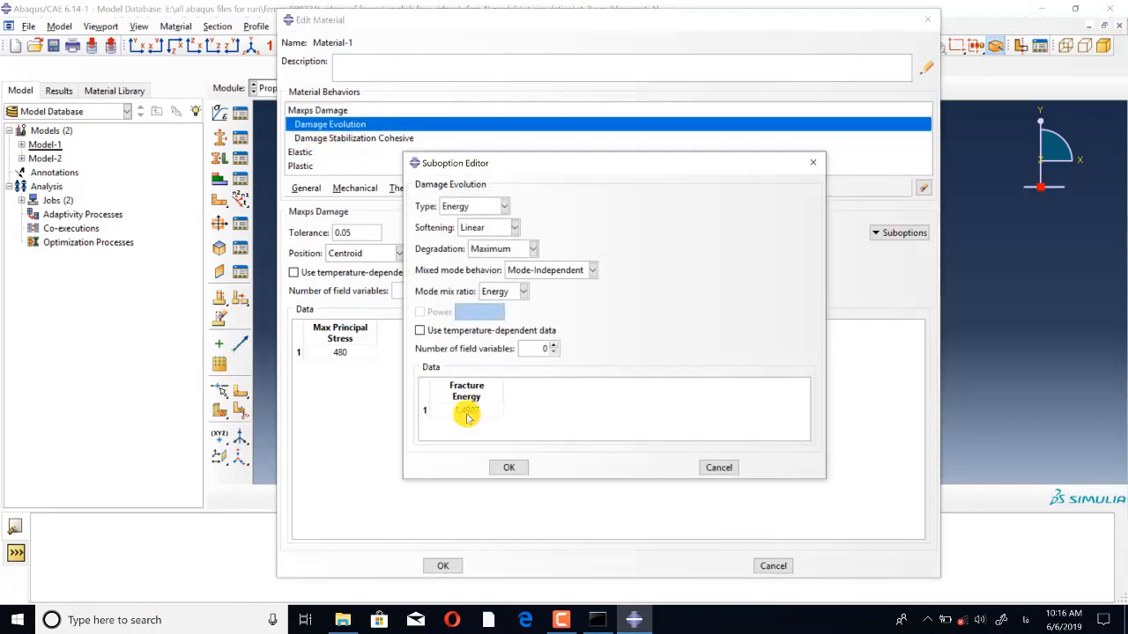
pyautogui.click(509, 468)
pyautogui.click(443, 566)
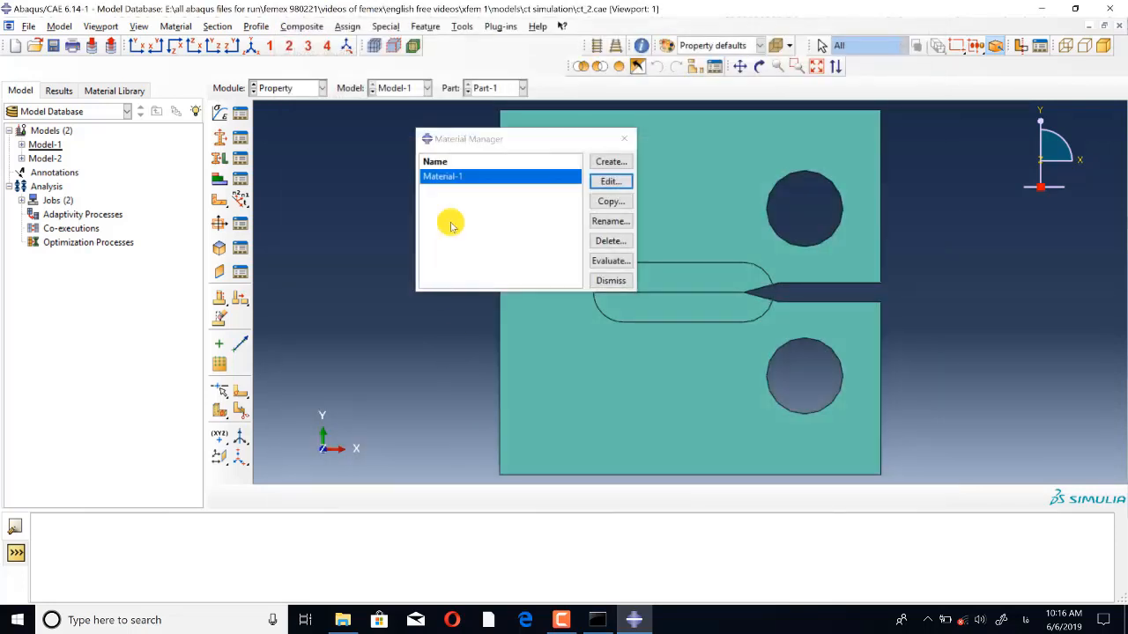
pyautogui.click(629, 139)
# Recheck the Damage Evolution fracture energy of Material-1 in Model-2, discarding any changes and closing the Material Manager.
pyautogui.click(405, 90)
pyautogui.click(402, 113)
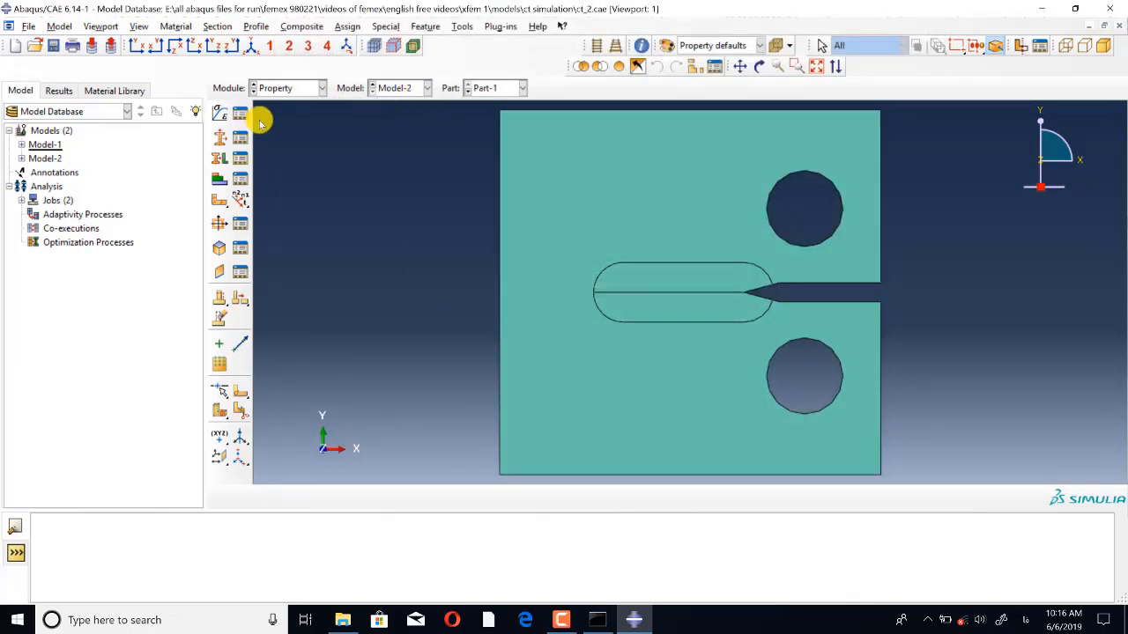
pyautogui.click(240, 114)
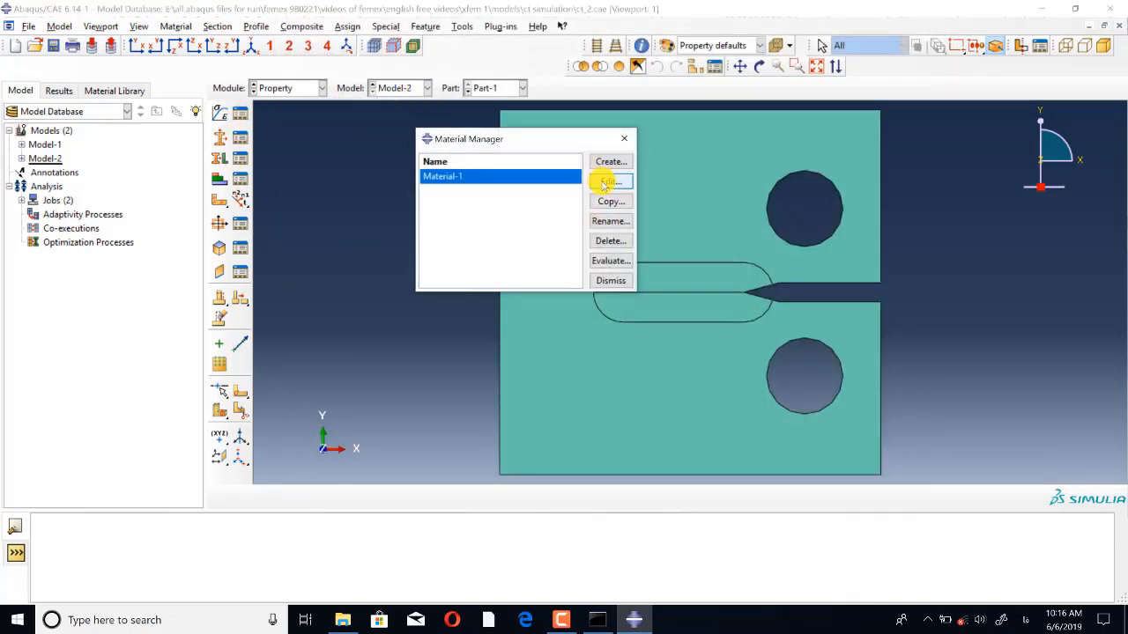
pyautogui.click(603, 183)
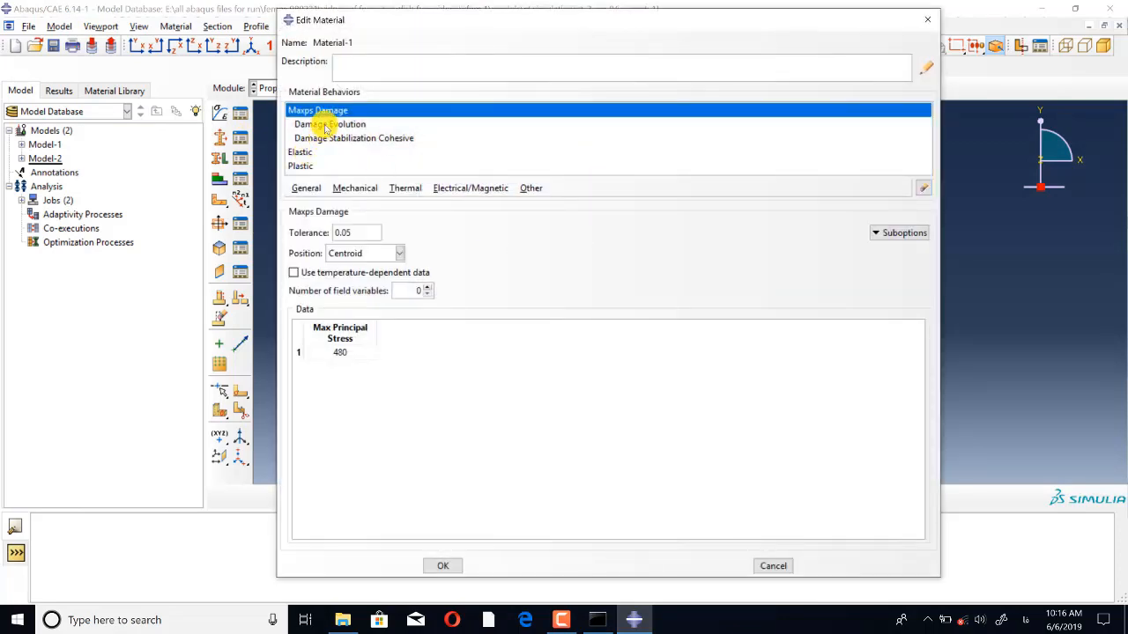
pyautogui.click(328, 124)
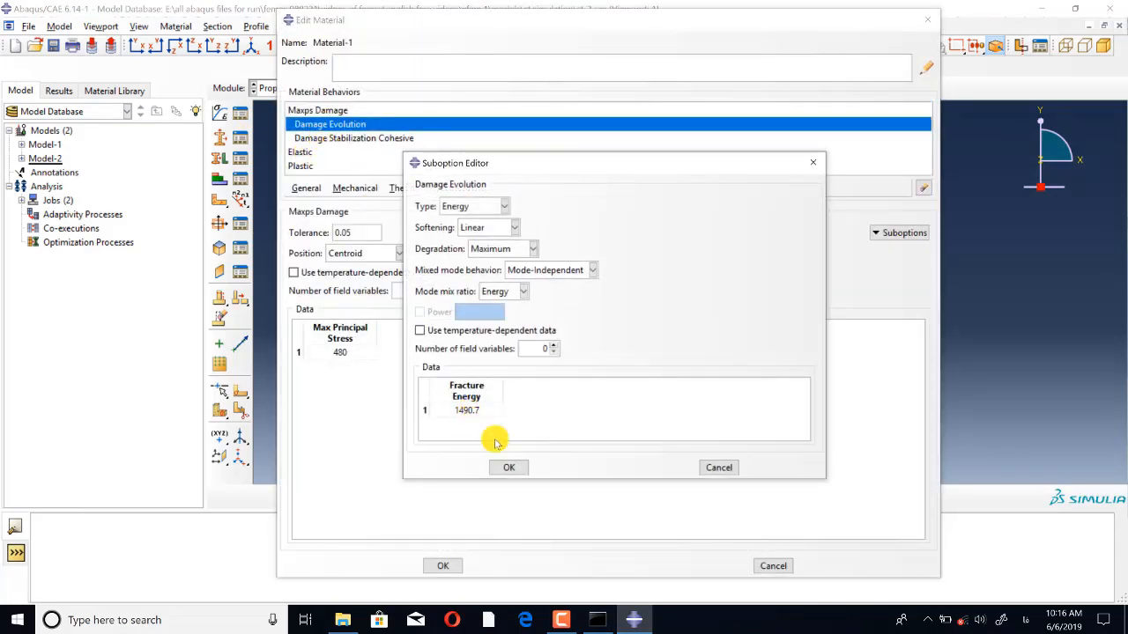
pyautogui.click(508, 467)
pyautogui.click(928, 23)
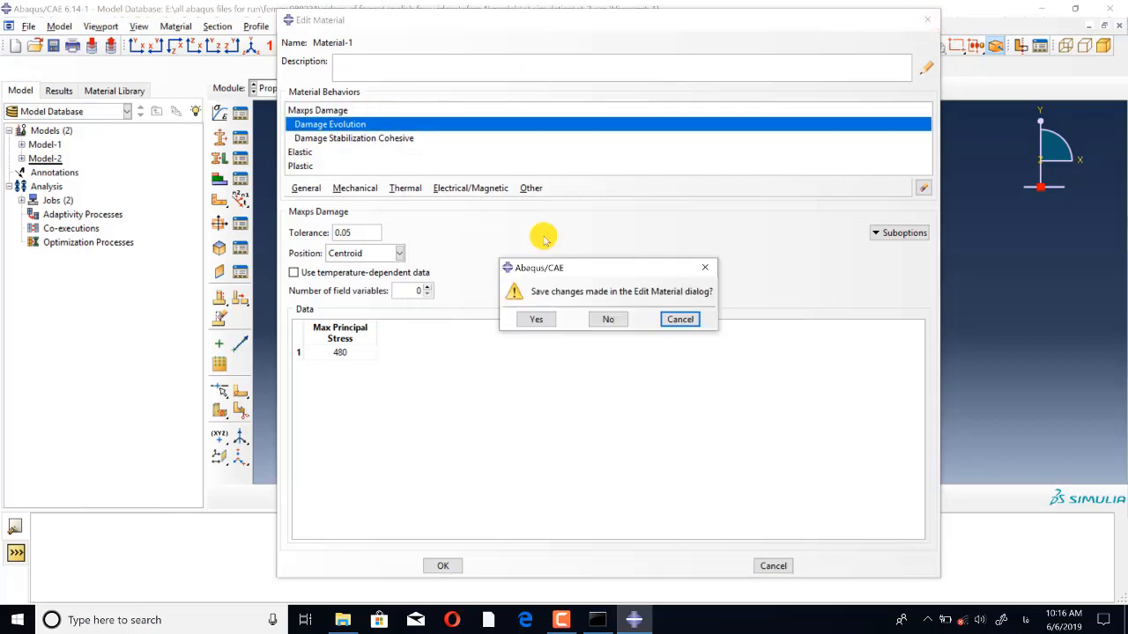
pyautogui.click(605, 319)
pyautogui.click(624, 139)
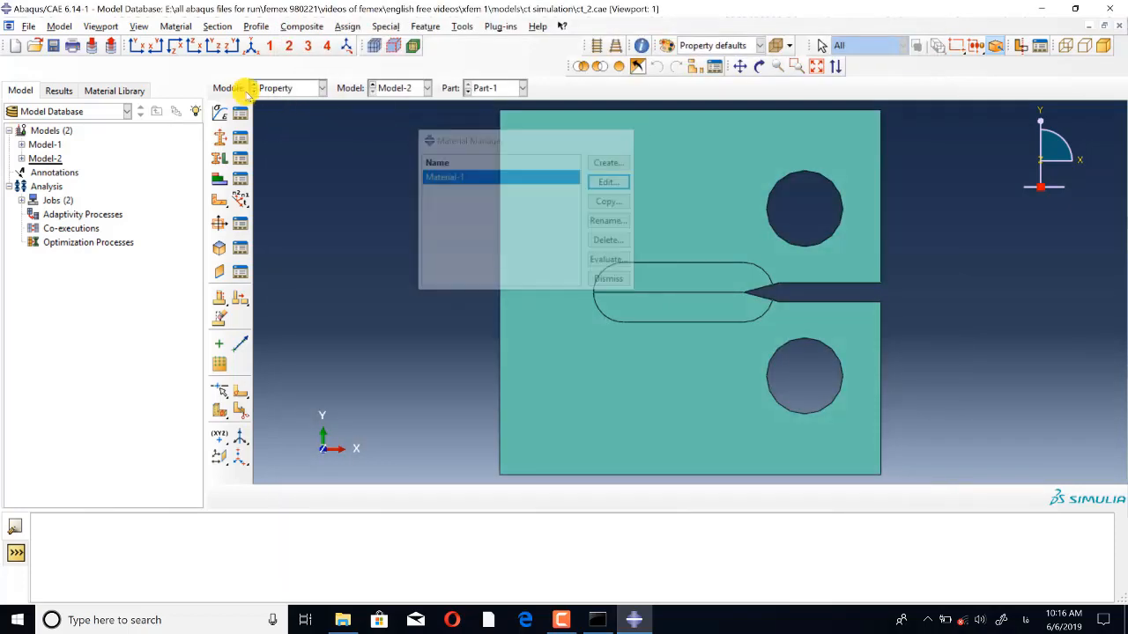
# Open the Job-1 results from the Job module and plot the Mises contours on the deformed shape.
pyautogui.click(290, 88)
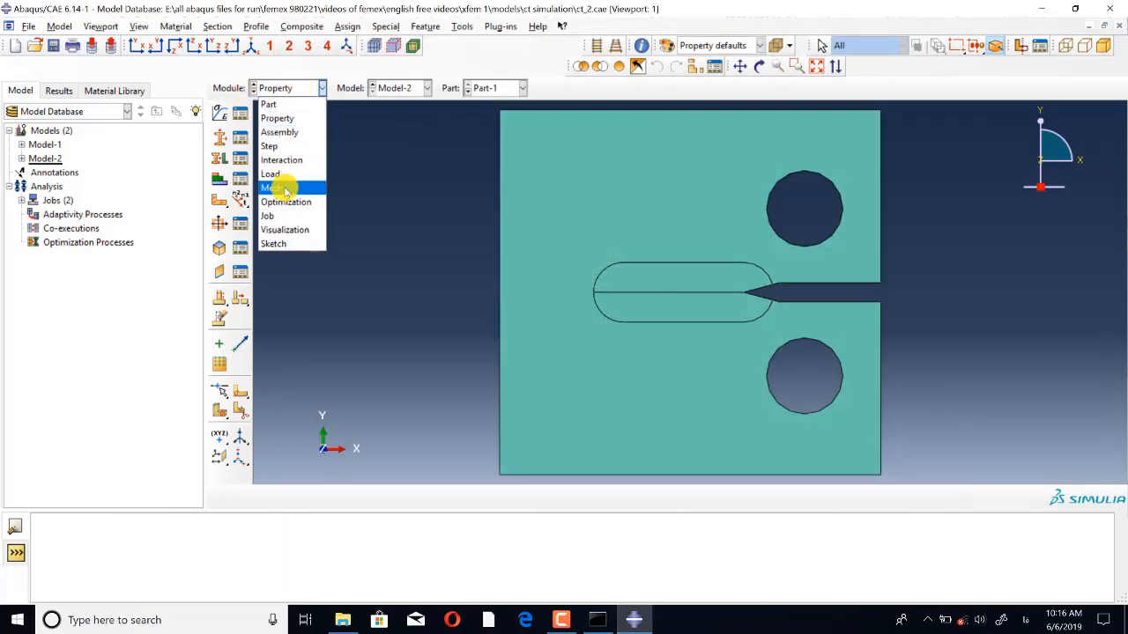
pyautogui.click(280, 216)
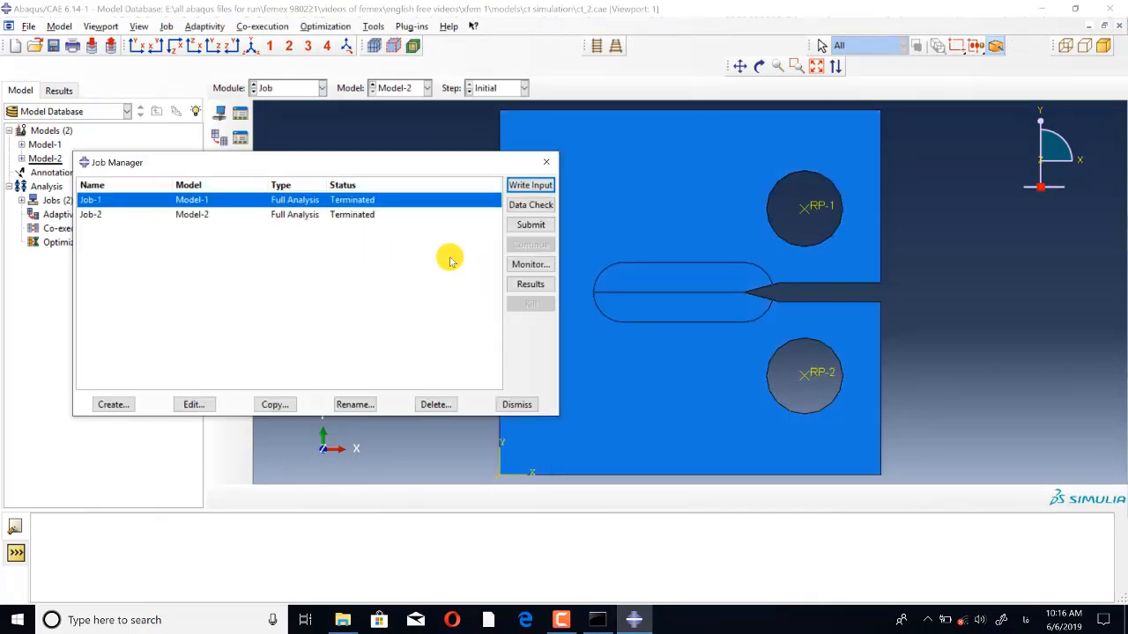
pyautogui.click(353, 214)
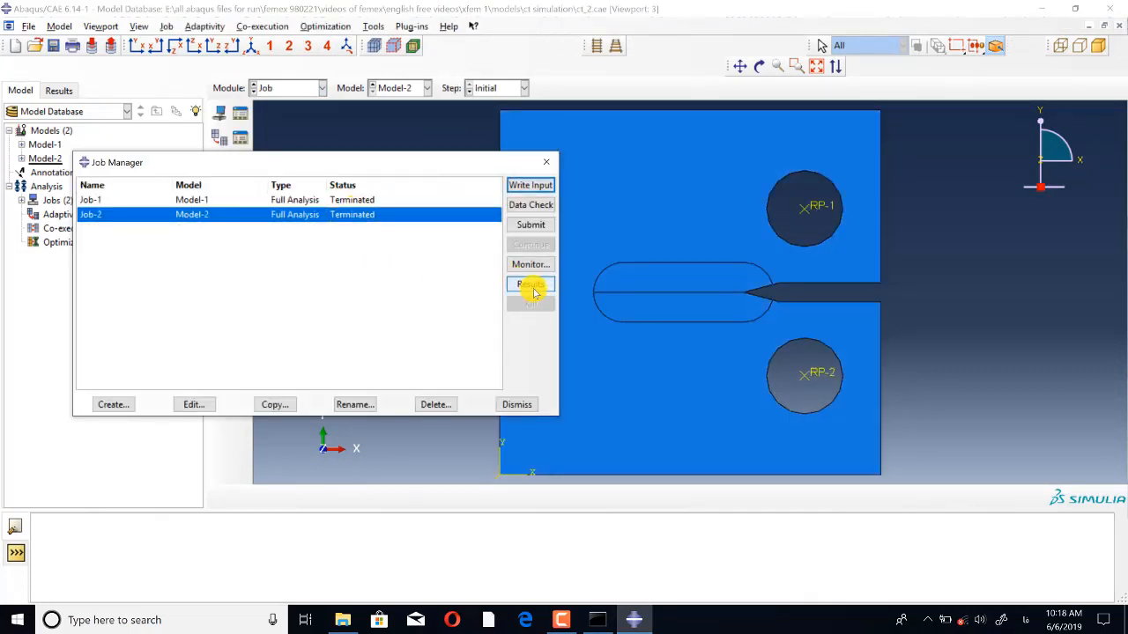
pyautogui.click(360, 199)
pyautogui.click(524, 288)
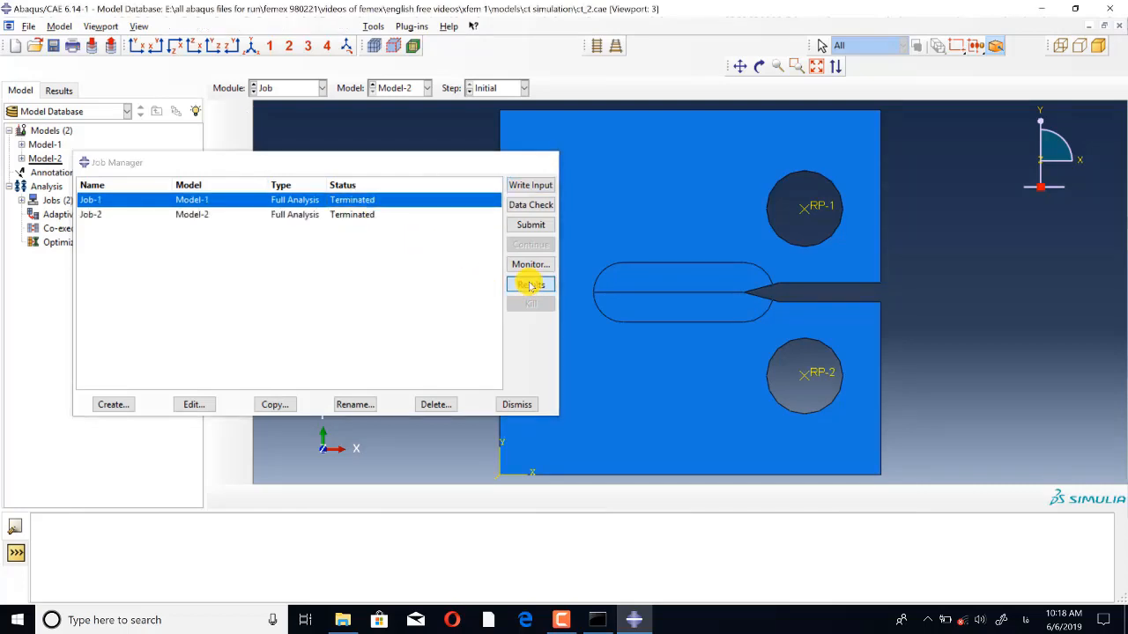
pyautogui.click(220, 182)
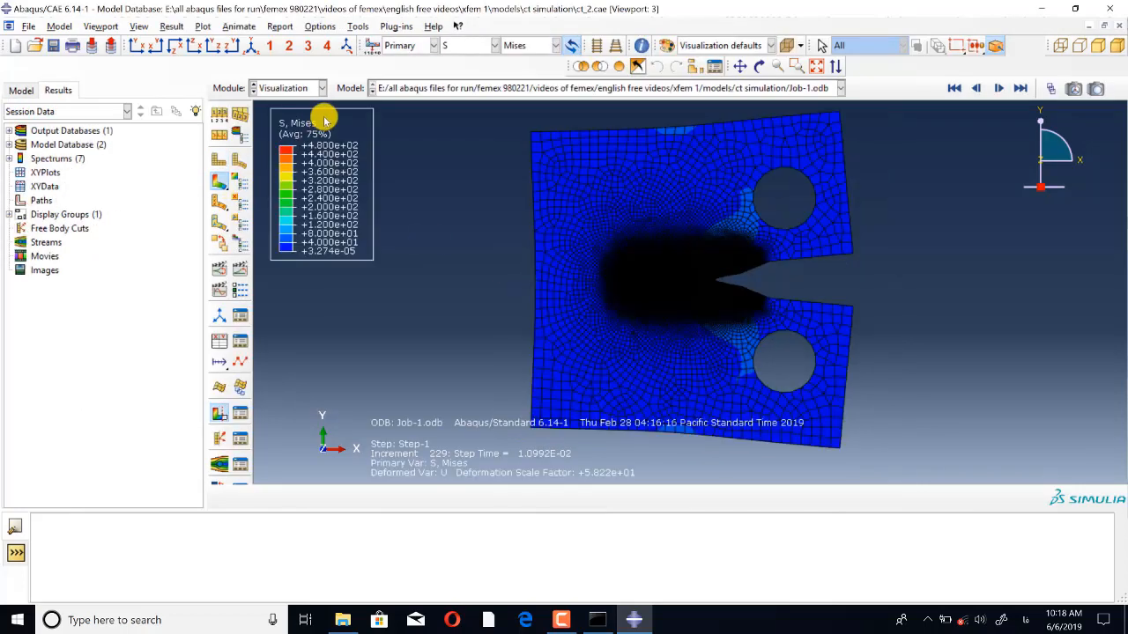
# Open the Job-2 results with Mises contours on the deformed shape and run them back to frame 0 with the Frame Selector.
pyautogui.click(290, 88)
pyautogui.click(286, 215)
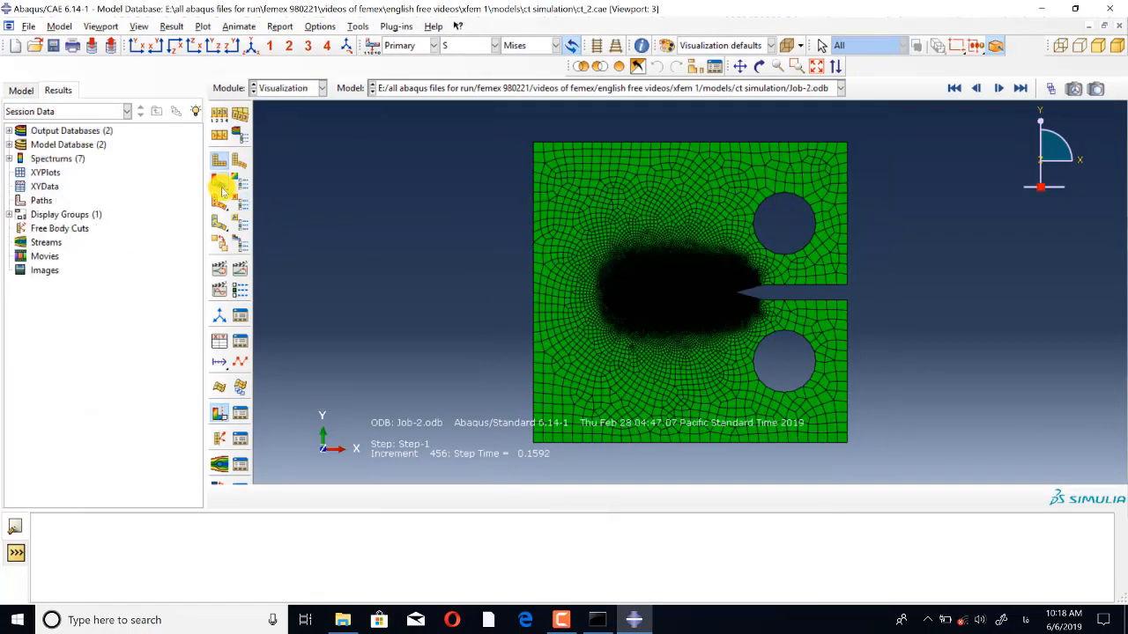
pyautogui.click(218, 182)
pyautogui.scroll(5, 793, 273)
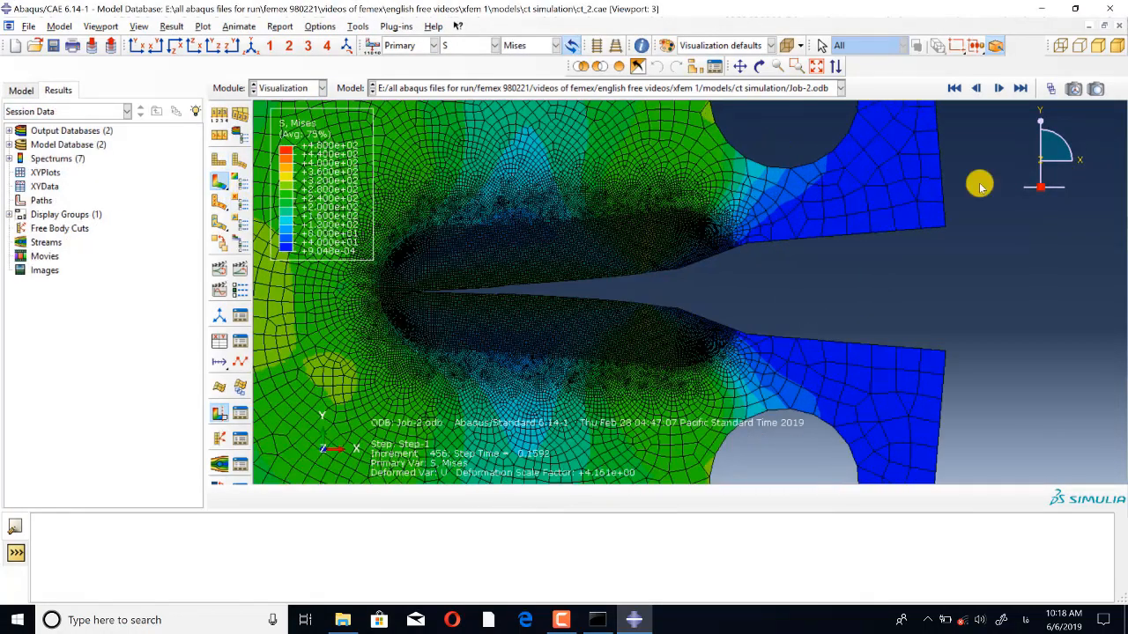
pyautogui.click(1051, 88)
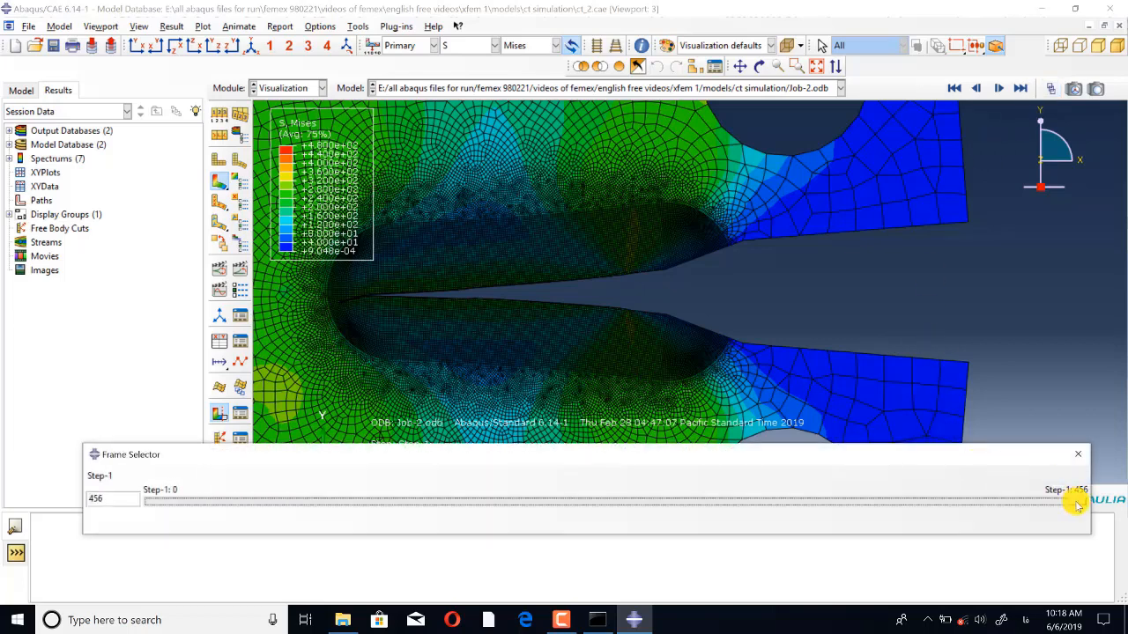
pyautogui.moveTo(1075, 498); pyautogui.dragTo(146, 501)
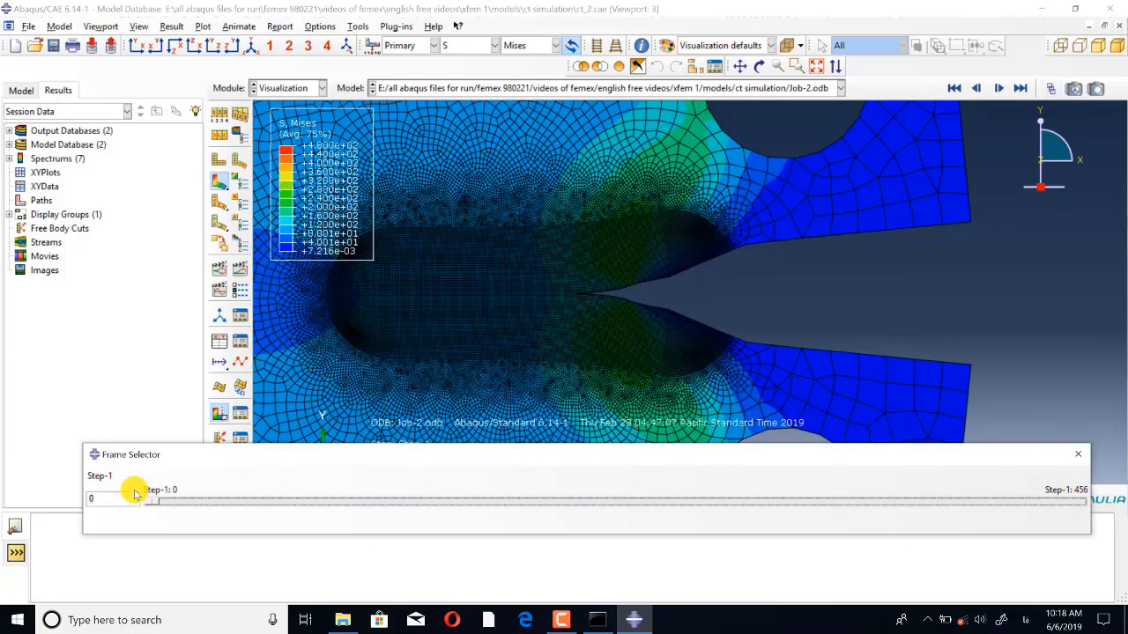
# Plot STATUSXFEM as the field output for Job-2 and show only free edges in the common plot options.
pyautogui.click(459, 46)
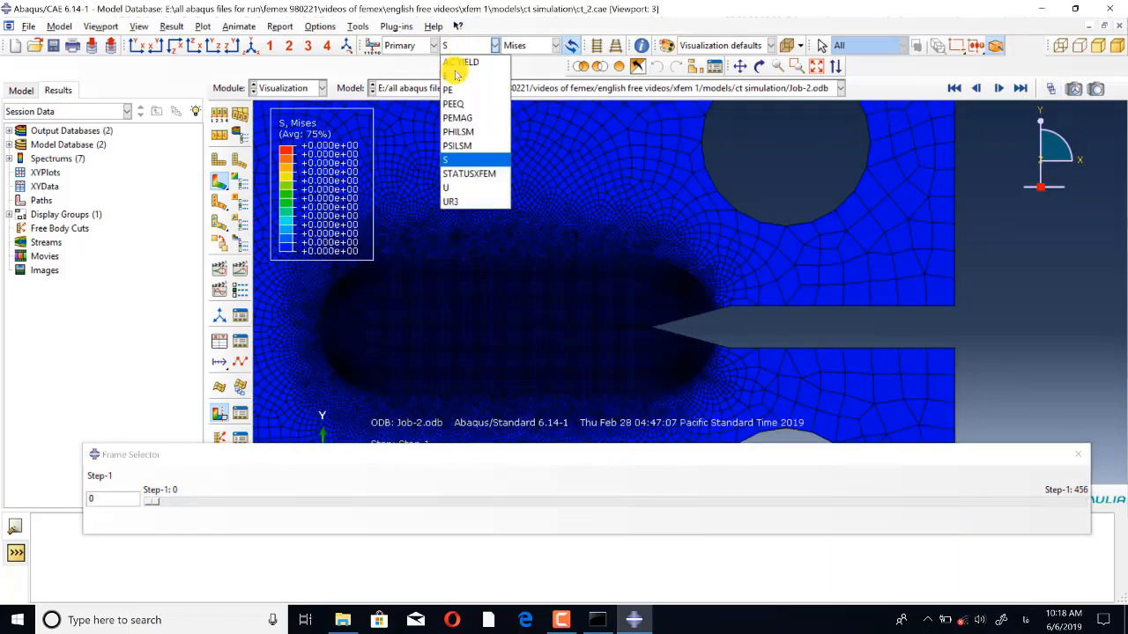
pyautogui.click(458, 174)
pyautogui.scroll(4, 649, 335)
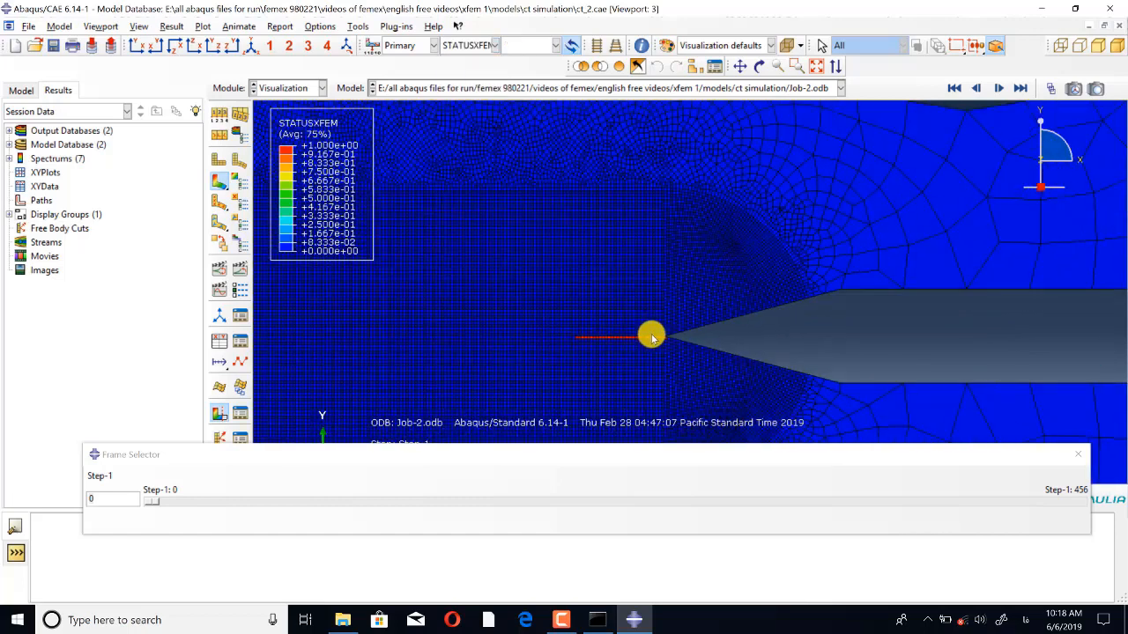
pyautogui.click(218, 115)
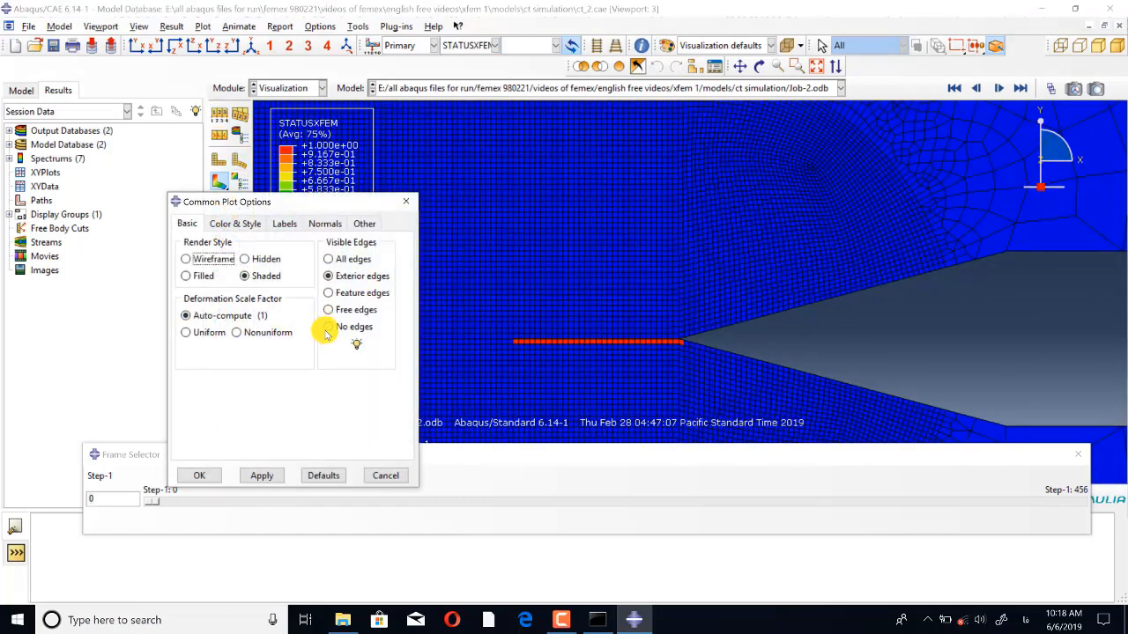
pyautogui.click(329, 311)
pyautogui.click(262, 476)
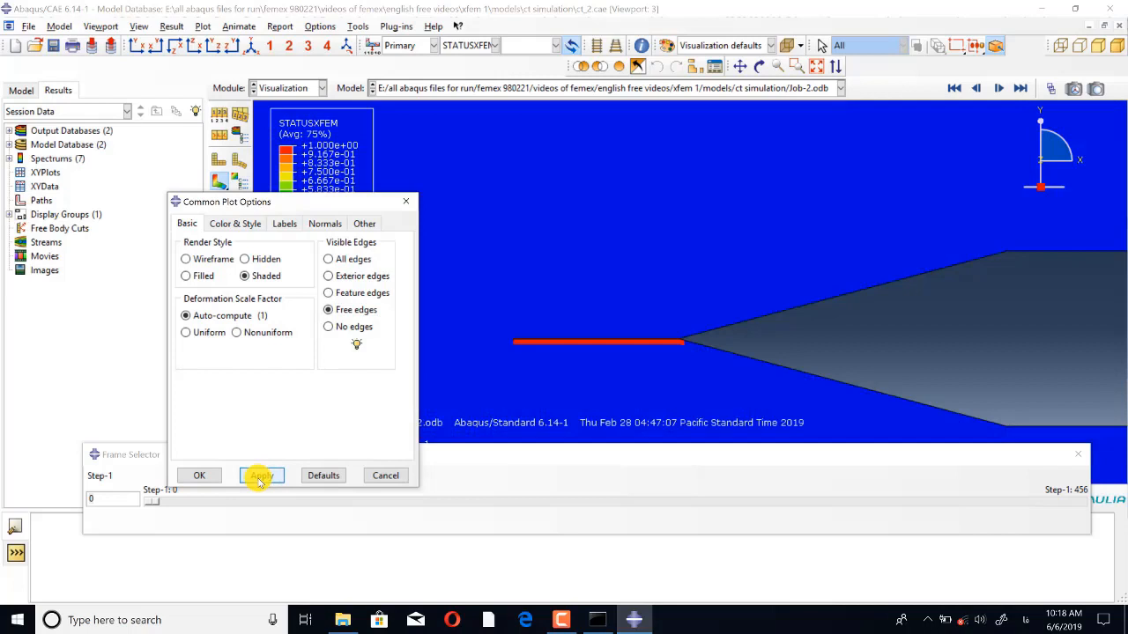
pyautogui.click(197, 476)
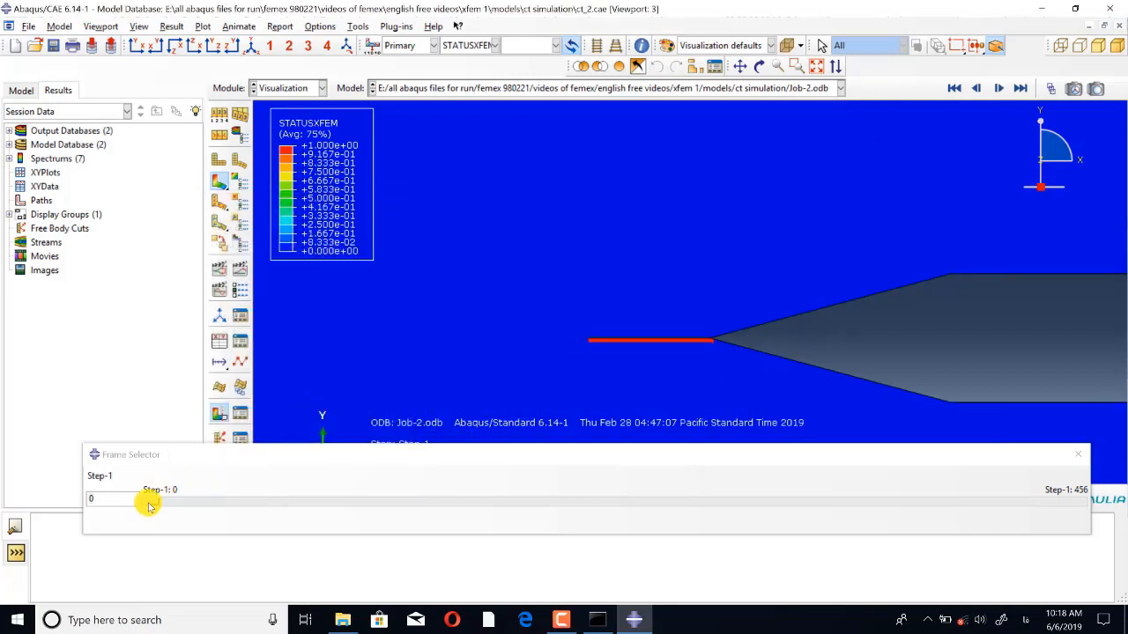
# Run the Job-2 STATUSXFEM results forward to frame 456 and inspect the crack growth from the notch tip.
pyautogui.moveTo(150, 501); pyautogui.dragTo(1123, 511)
pyautogui.scroll(3, 866, 381)
pyautogui.scroll(-3, 448, 288)
pyautogui.scroll(-2, 532, 321)
pyautogui.scroll(3, 660, 184)
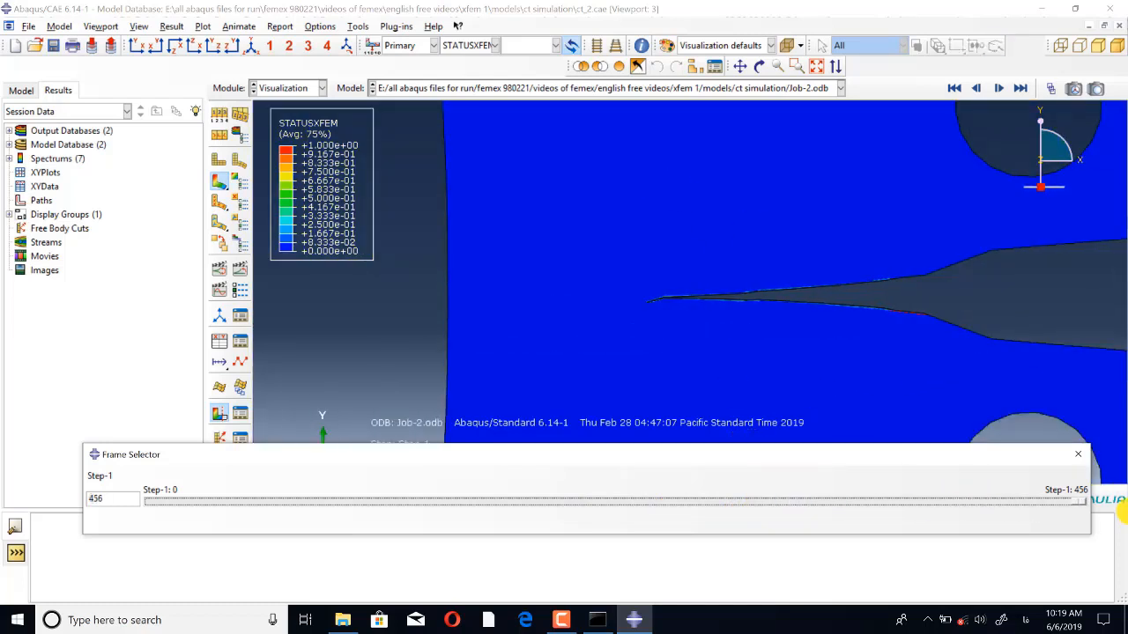
pyautogui.scroll(2, 649, 327)
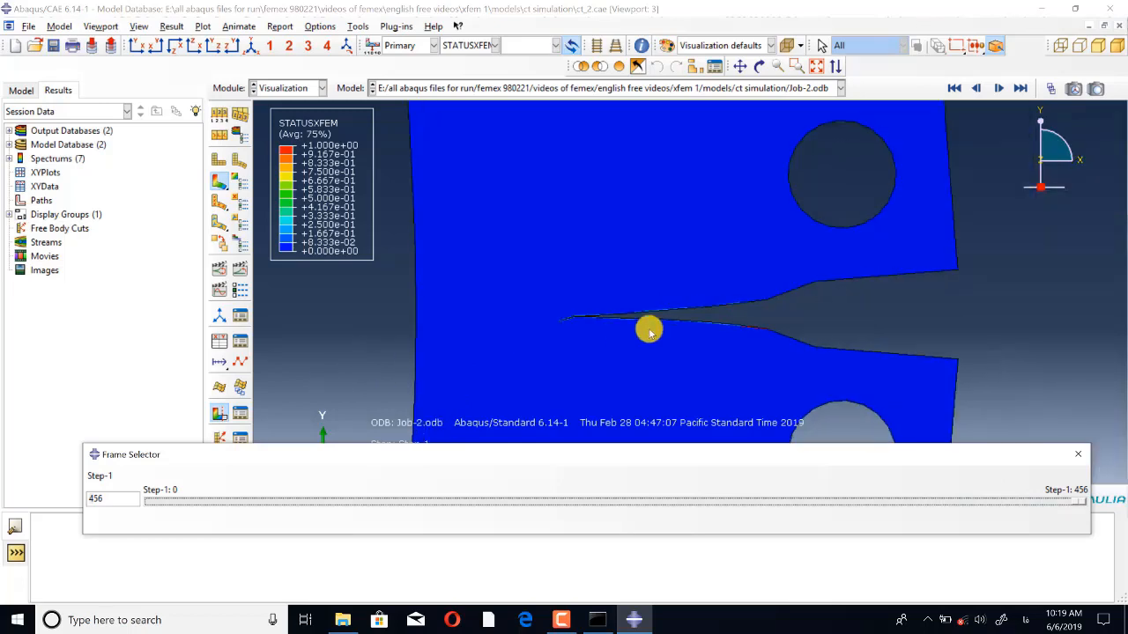
pyautogui.scroll(-6, 719, 325)
pyautogui.scroll(3, 745, 361)
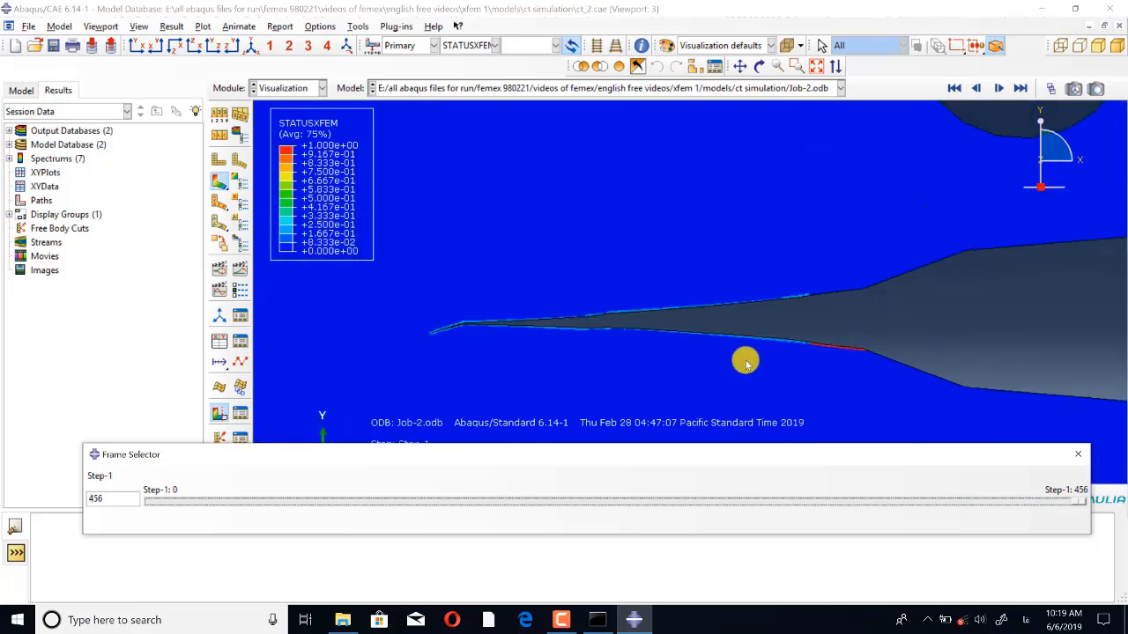
# Switch to the Job-1 output database, plot Mises contours on the deformed shape, and run the results back to frame 0.
pyautogui.click(675, 88)
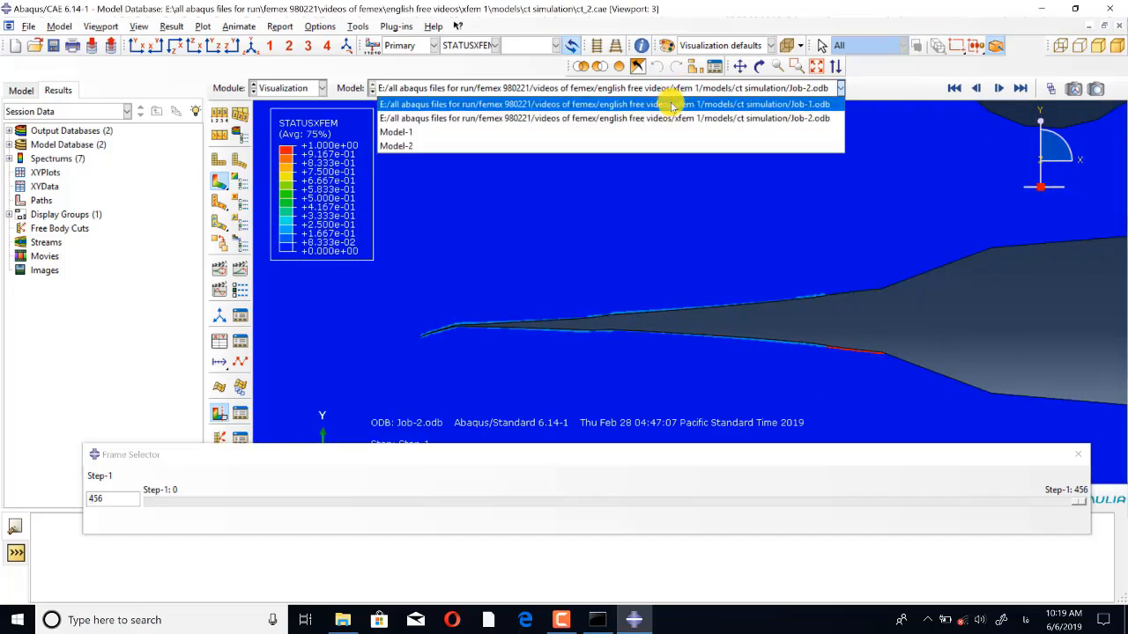
pyautogui.click(661, 104)
pyautogui.click(219, 184)
pyautogui.scroll(-6, 754, 284)
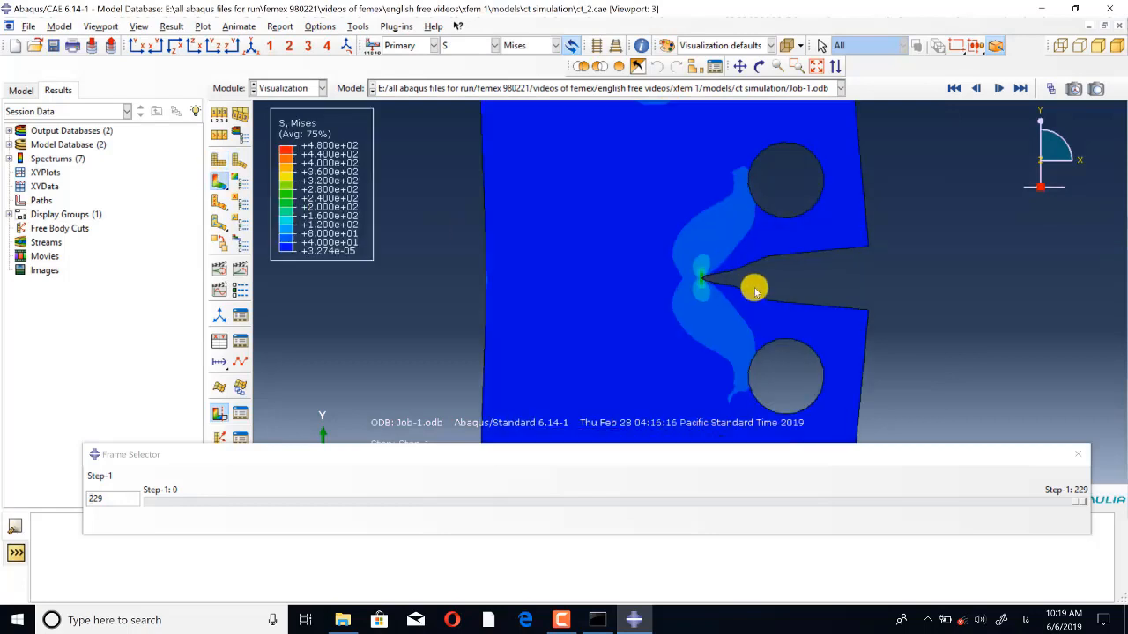
pyautogui.moveTo(1079, 502); pyautogui.dragTo(138, 461)
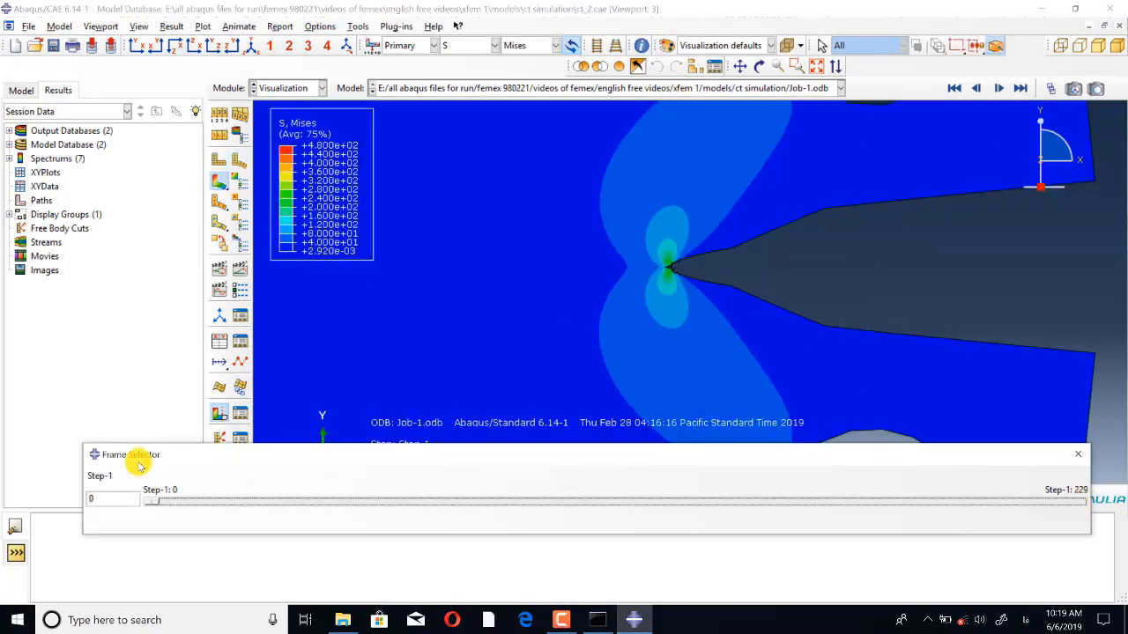
pyautogui.scroll(-3, 732, 323)
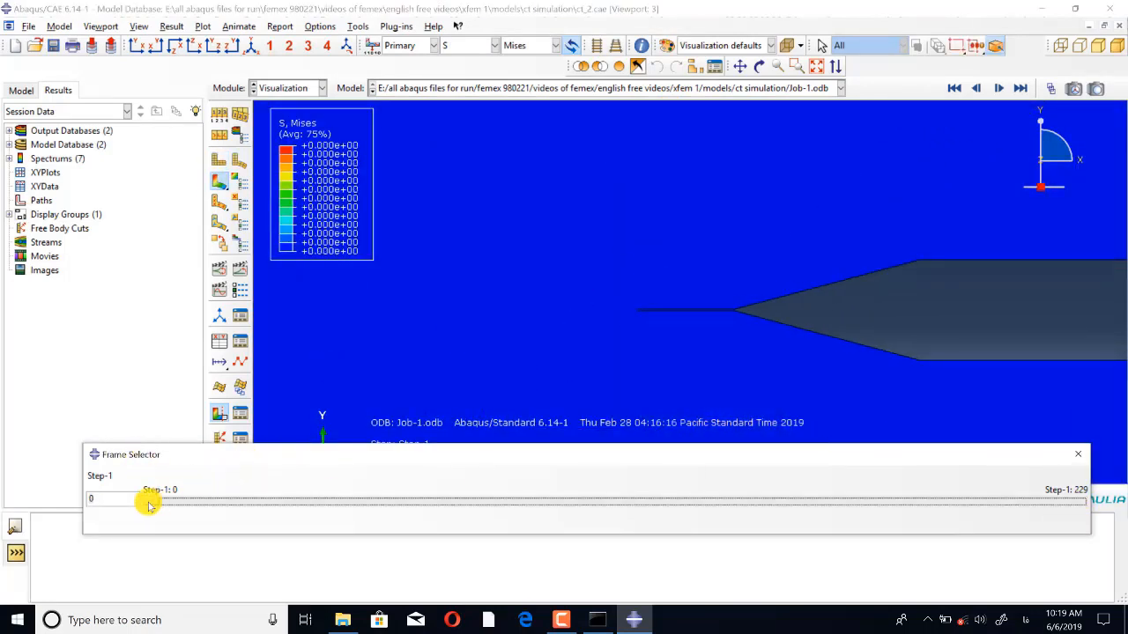
# Run the Job-1 results forward to frame 229 and inspect the Mises stress closely around the crack tip.
pyautogui.moveTo(147, 499); pyautogui.dragTo(1121, 534)
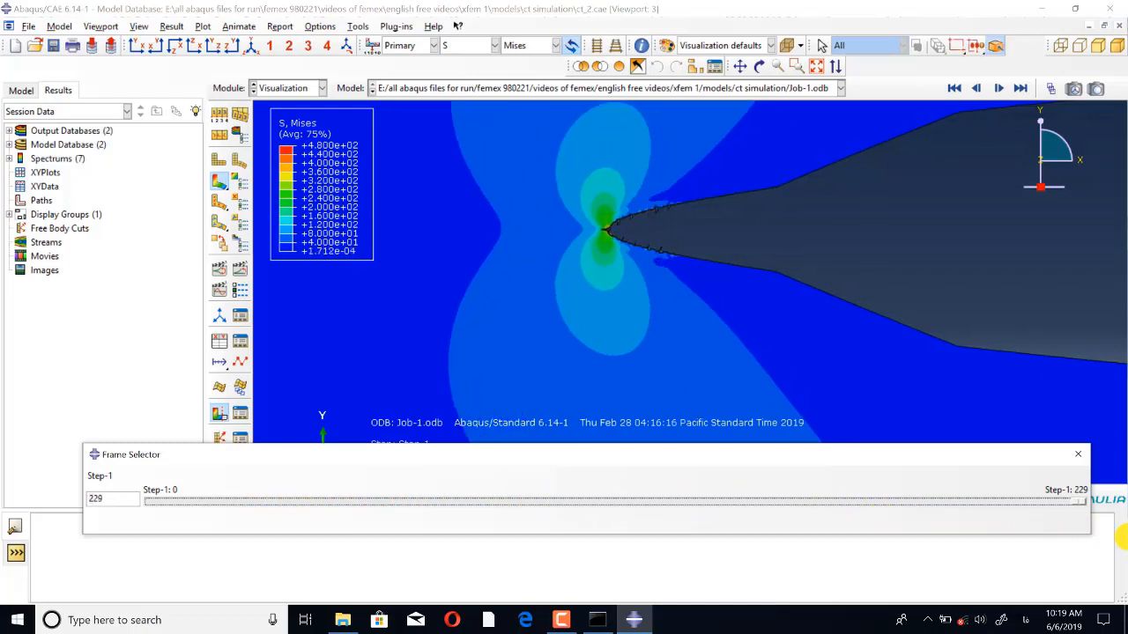
pyautogui.scroll(2, 595, 393)
pyautogui.scroll(-6, 612, 250)
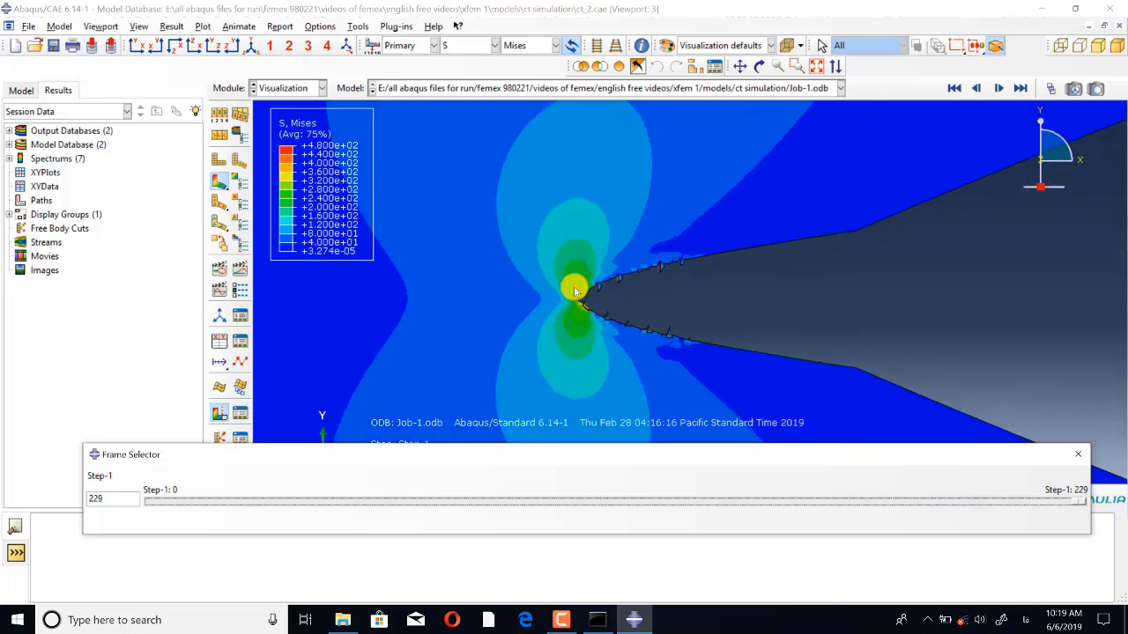
pyautogui.scroll(-3, 589, 300)
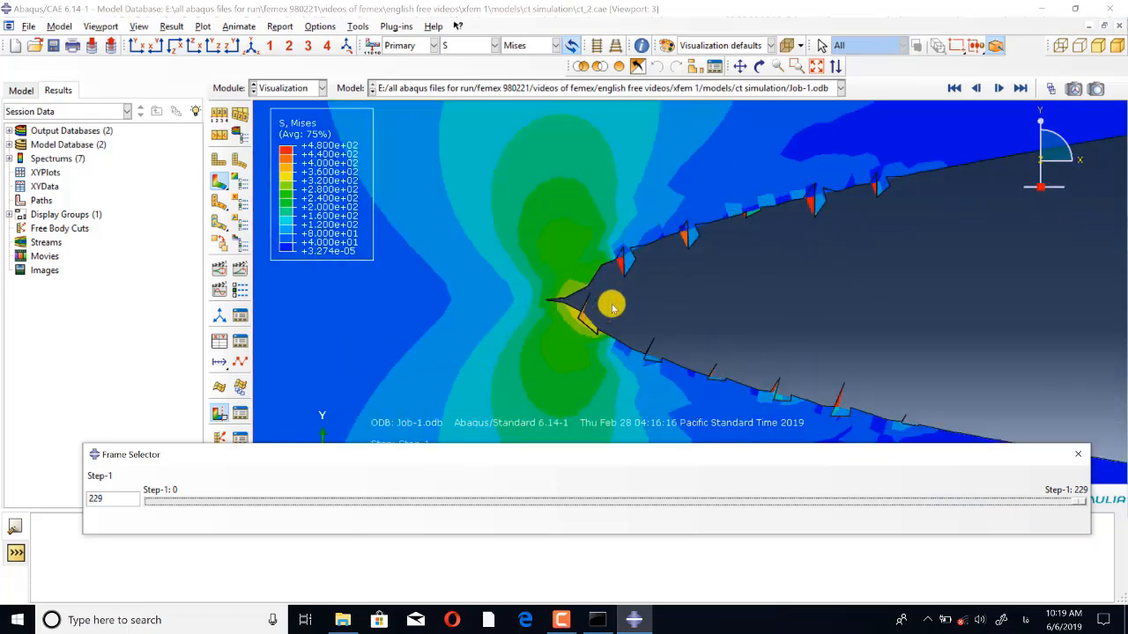